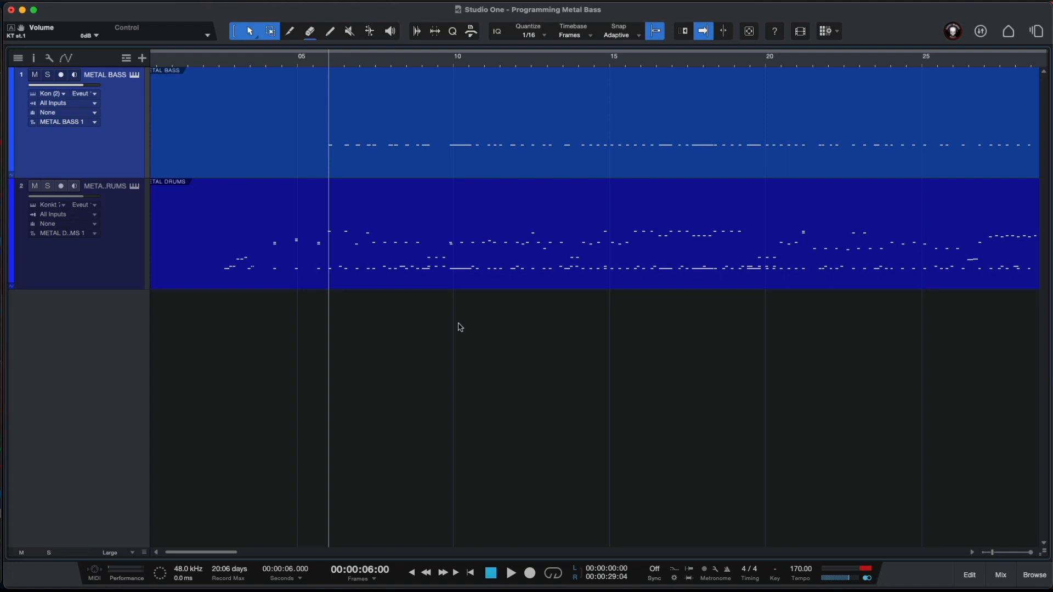
# - Open the METAL BASS part in the note editor and solo the METAL BASS track
pyautogui.press('F2')
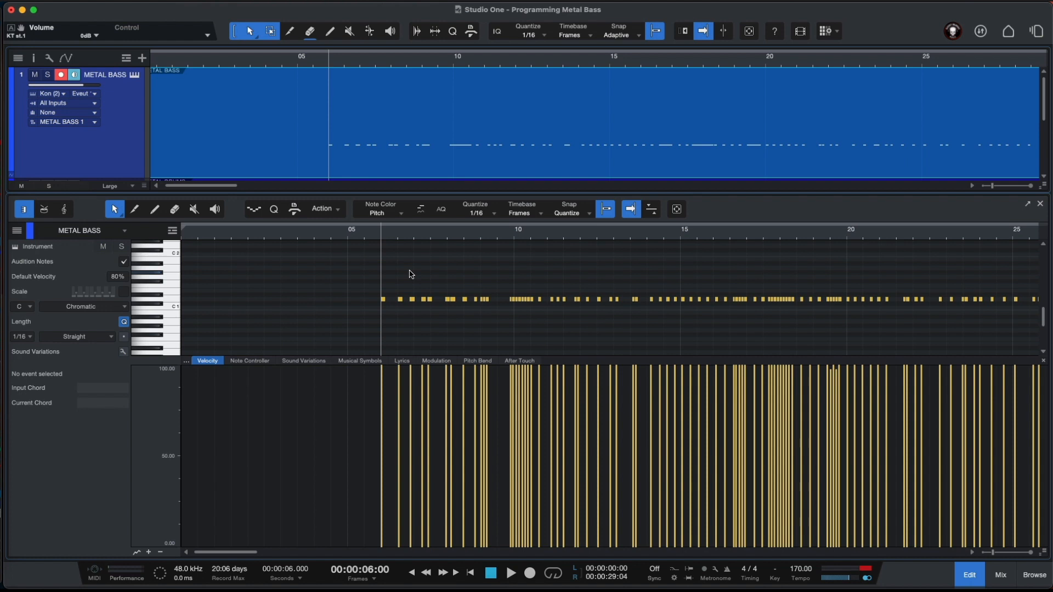
pyautogui.hscroll(3, 439, 272)
pyautogui.press('s')
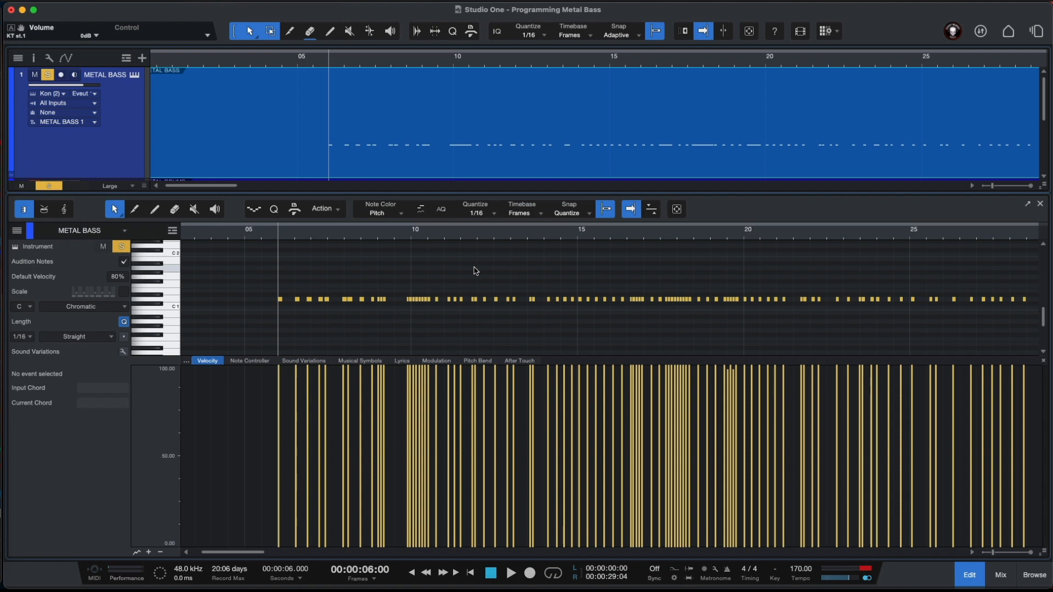
# - Lengthen the separated bass notes from 6 seconds onward so each one reaches almost to the start of the next
pyautogui.press('e')
pyautogui.press('e')
pyautogui.press('e')
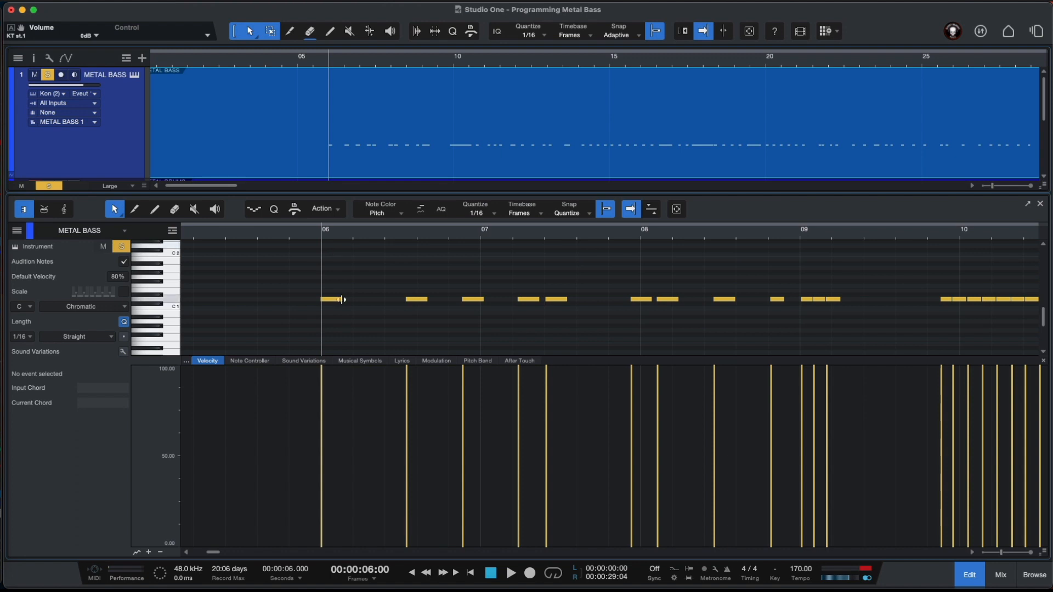
pyautogui.moveTo(341, 299); pyautogui.dragTo(609, 302)
pyautogui.moveTo(676, 300); pyautogui.dragTo(840, 301)
# - Continue lengthening the gapped bass notes up to 11 seconds, extending the note at 11:11 to end at 11:20
pyautogui.hscroll(2, 724, 306)
pyautogui.hscroll(2, 724, 306)
pyautogui.hscroll(5, 835, 305)
pyautogui.moveTo(704, 303); pyautogui.dragTo(709, 303)
pyautogui.hscroll(1, 754, 311)
pyautogui.hscroll(5, 755, 310)
pyautogui.moveTo(718, 300); pyautogui.dragTo(749, 300)
pyautogui.hscroll(6, 780, 318)
pyautogui.scroll(1, 713, 307)
pyautogui.moveTo(666, 302); pyautogui.dragTo(703, 303)
# - Lengthen the gapped notes between 12:04 and 14:00 toward their following notes, ending the one at 13:16 at 14:00
pyautogui.scroll(-2, 708, 309)
pyautogui.hscroll(4, 767, 308)
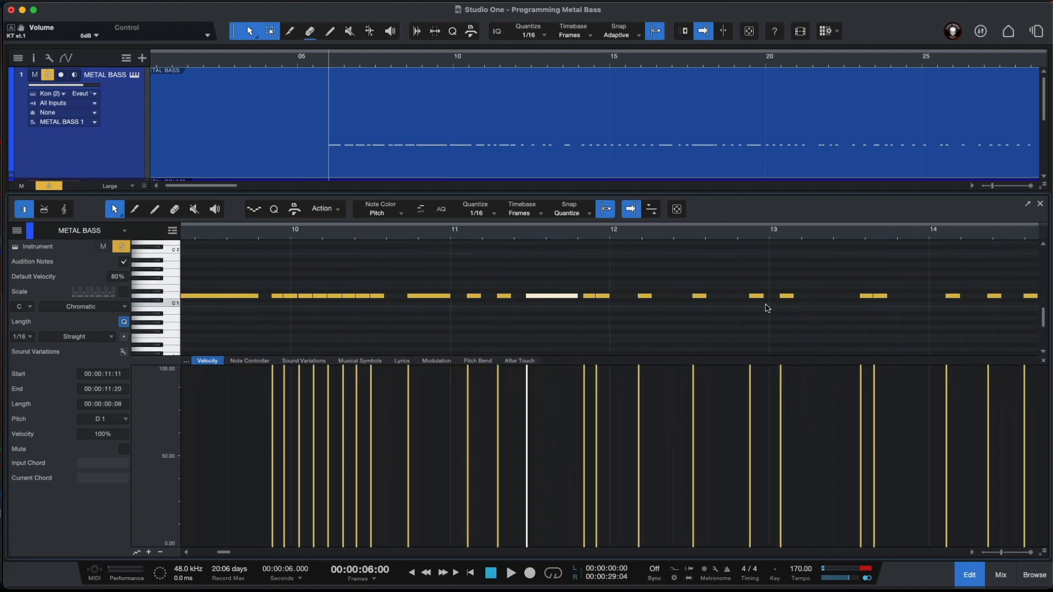
pyautogui.moveTo(634, 282); pyautogui.dragTo(720, 313)
pyautogui.click(660, 299)
pyautogui.scroll(1, 660, 299)
pyautogui.moveTo(628, 282); pyautogui.dragTo(722, 320)
pyautogui.moveTo(648, 299); pyautogui.dragTo(672, 300)
pyautogui.hscroll(6, 684, 306)
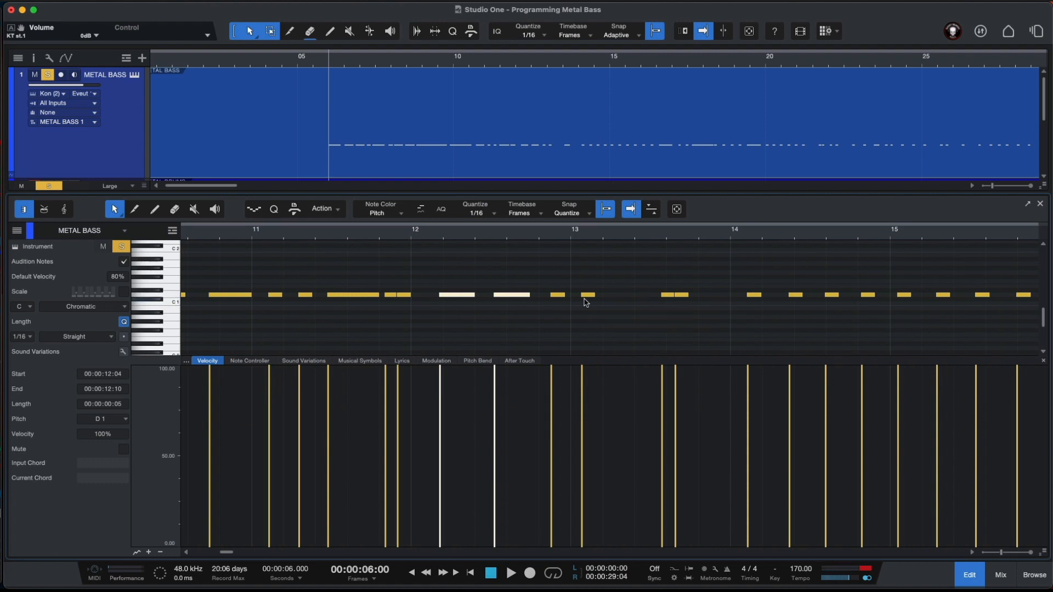
pyautogui.moveTo(565, 300); pyautogui.dragTo(734, 299)
# - Select the four notes starting at 14:02 and lengthen them together to narrow their gaps
pyautogui.hscroll(5, 724, 302)
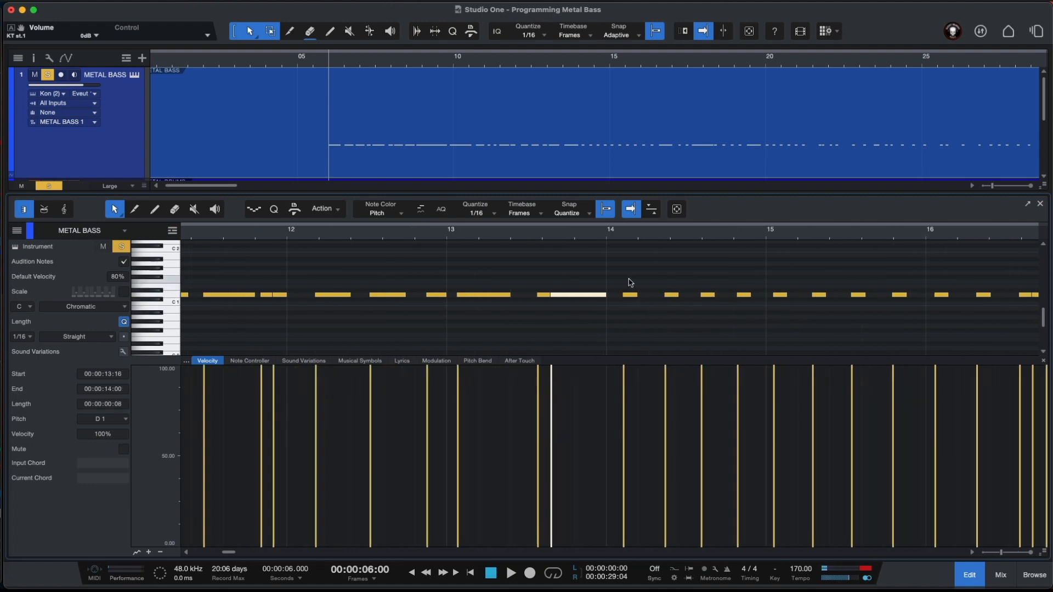
pyautogui.moveTo(624, 275); pyautogui.dragTo(768, 322)
pyautogui.moveTo(637, 296); pyautogui.dragTo(656, 297)
pyautogui.click(702, 317)
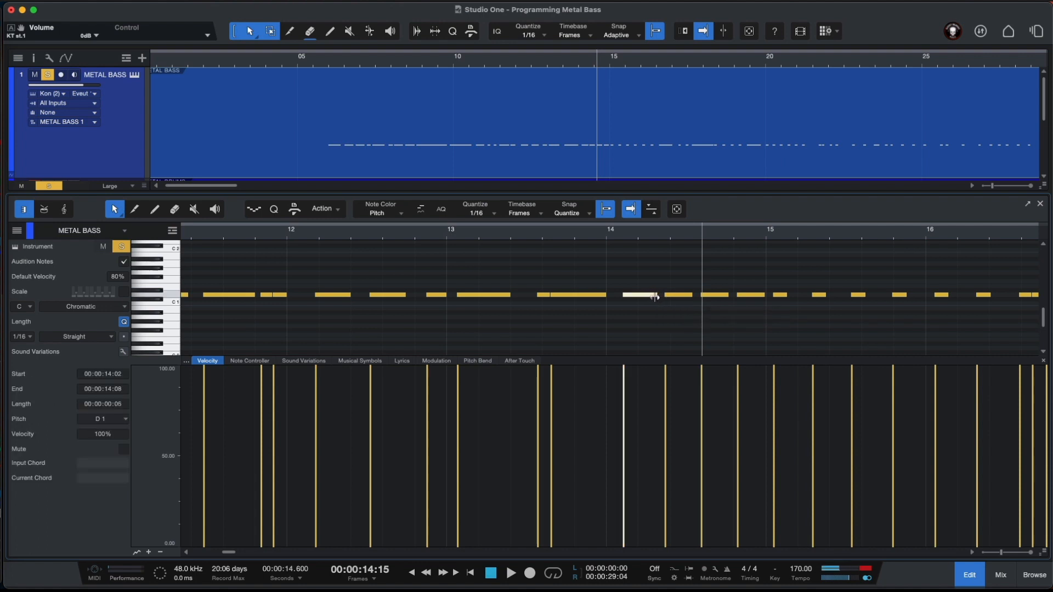
# - Extend the notes at 14:09, 14:14 and 14:20 individually so they end at 14:14, 14:20 and 15:00
pyautogui.click(619, 234)
pyautogui.scroll(5, 705, 239)
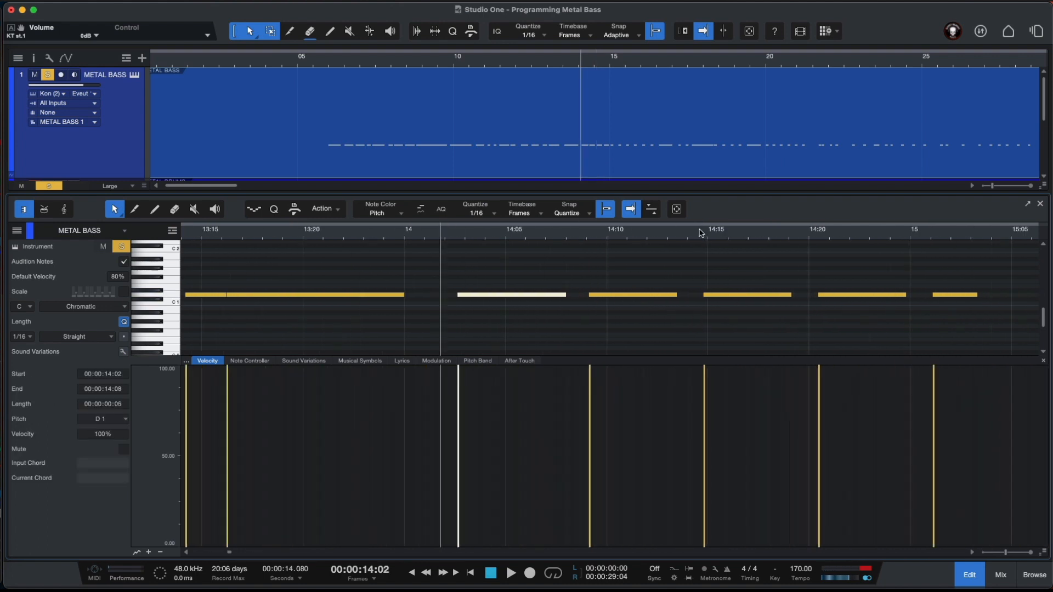
pyautogui.moveTo(675, 297); pyautogui.dragTo(687, 297)
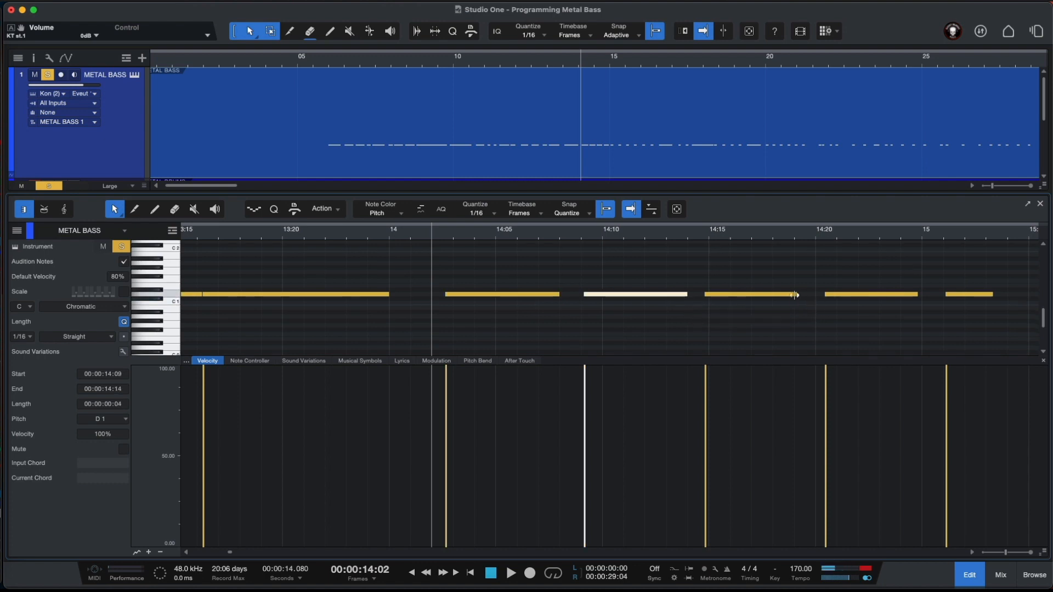
pyautogui.moveTo(796, 295); pyautogui.dragTo(813, 297)
pyautogui.hscroll(5, 730, 298)
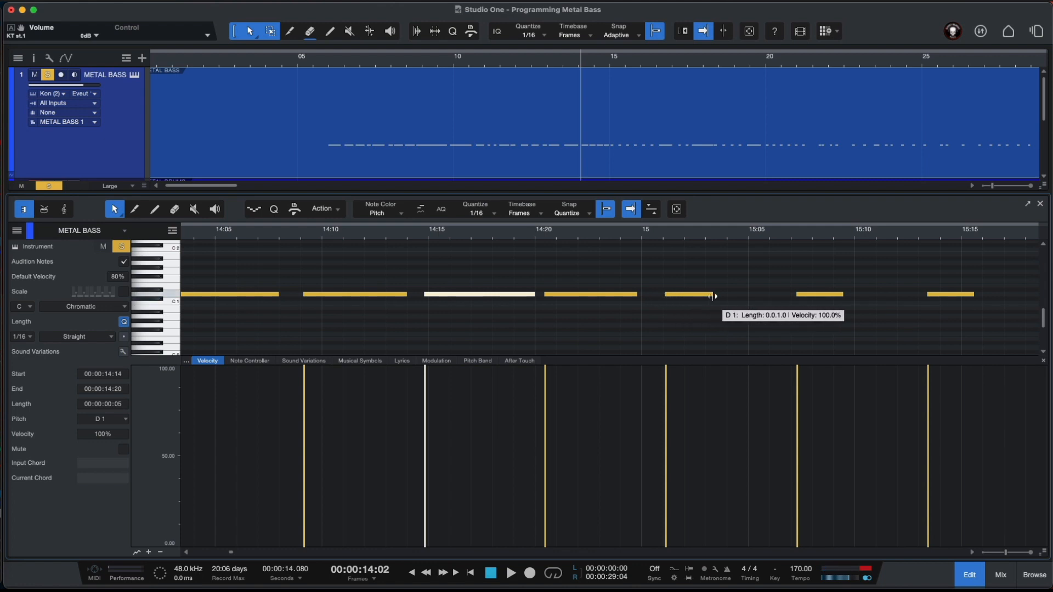
pyautogui.moveTo(641, 296); pyautogui.dragTo(645, 296)
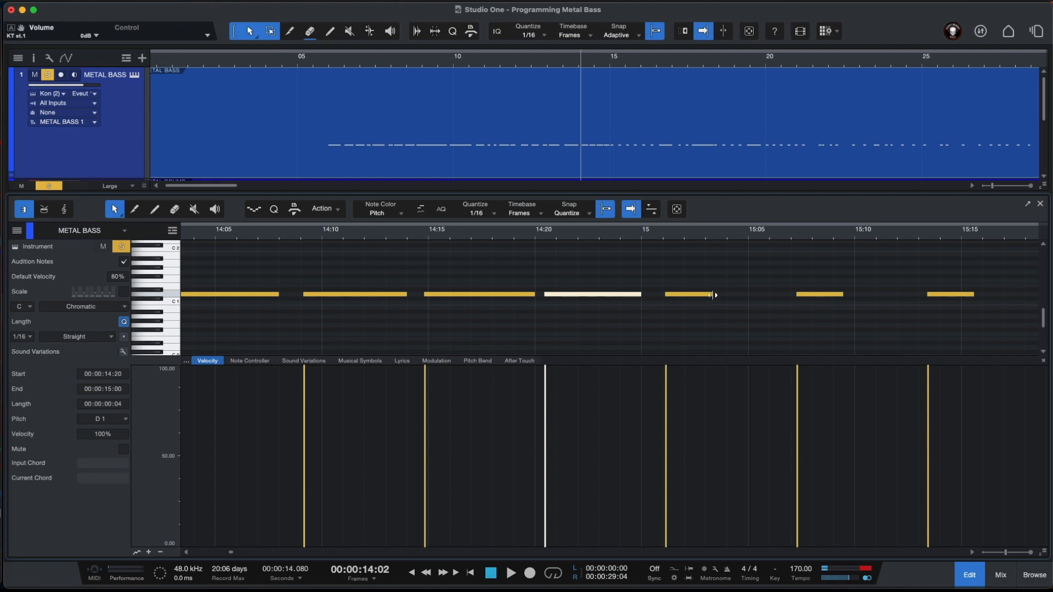
# - Extend the note at 15:01 to end at 15:06 and slightly lengthen the note at 15:07
pyautogui.moveTo(711, 295); pyautogui.dragTo(749, 296)
pyautogui.moveTo(845, 295); pyautogui.dragTo(854, 295)
pyautogui.moveTo(747, 294); pyautogui.dragTo(770, 297)
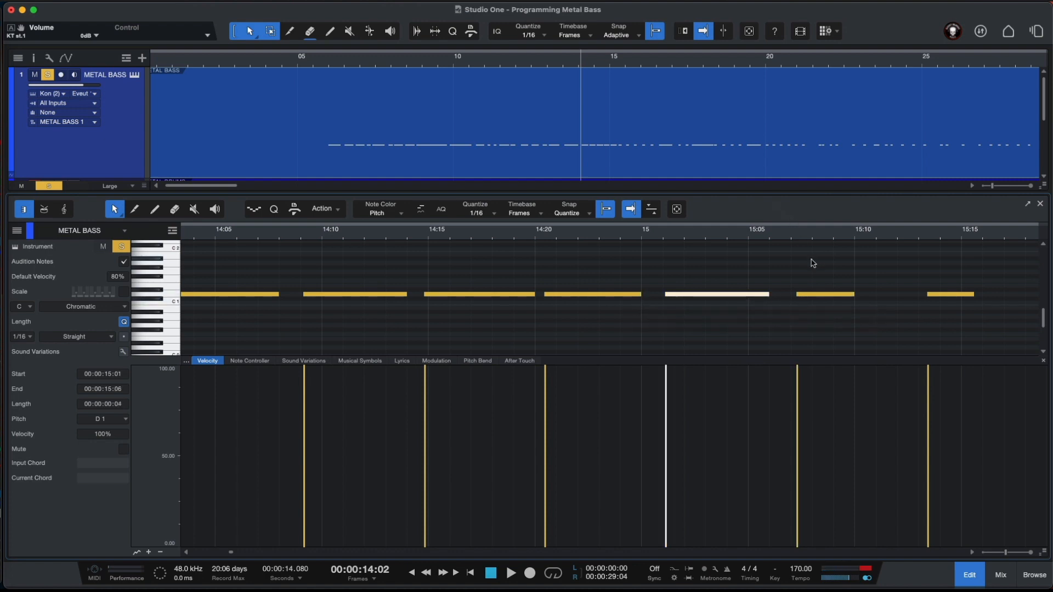
# - Select the five separated notes starting at 15:07 and lengthen them together so the first ends at 15:12
pyautogui.hscroll(5, 813, 263)
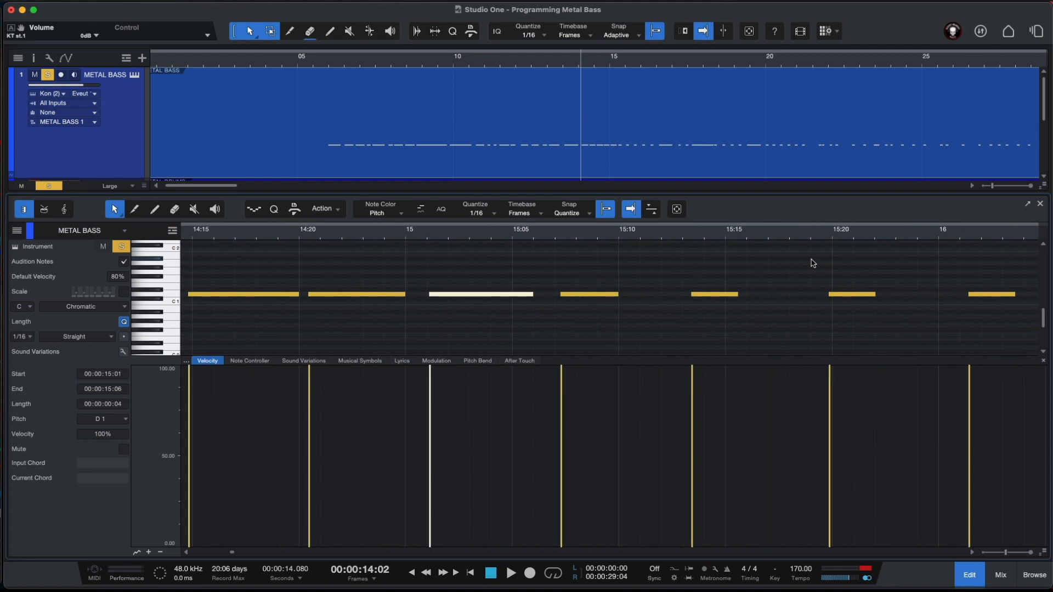
pyautogui.scroll(-6, 685, 234)
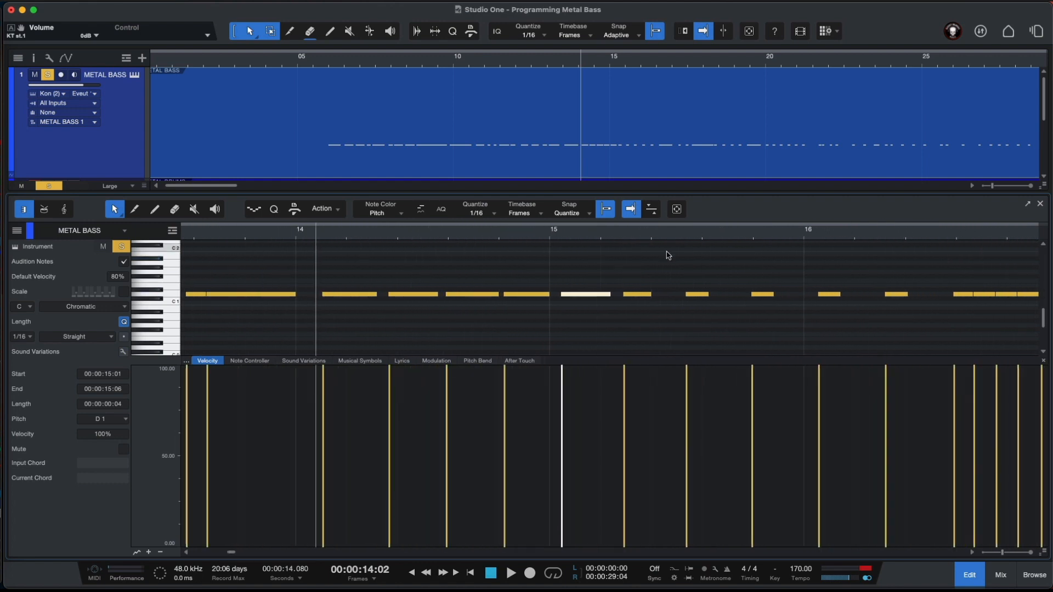
pyautogui.moveTo(642, 266); pyautogui.dragTo(900, 312)
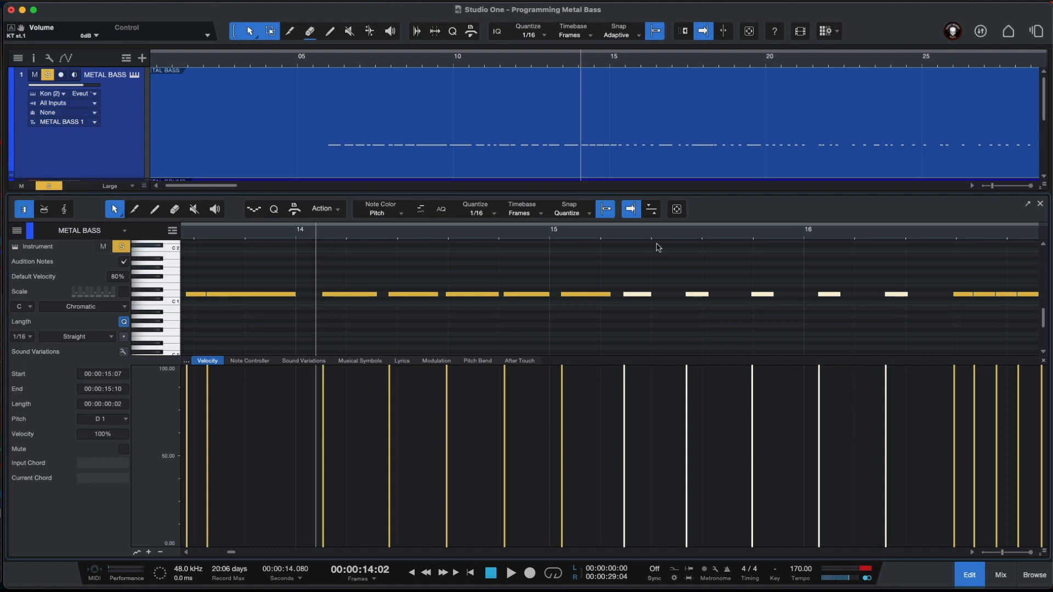
pyautogui.scroll(2, 647, 237)
pyautogui.scroll(3, 648, 237)
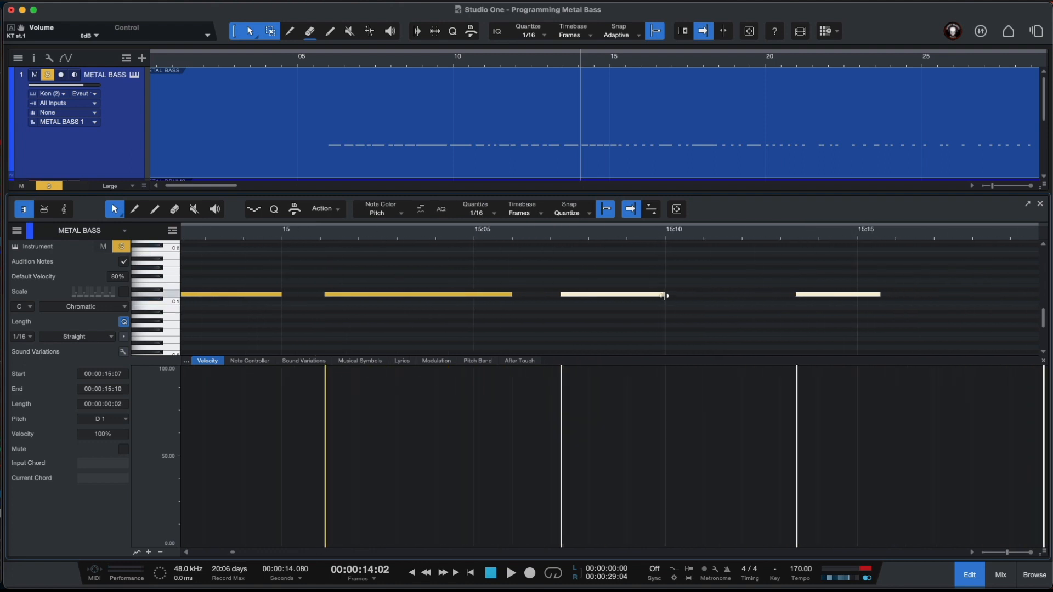
pyautogui.moveTo(676, 296); pyautogui.dragTo(741, 297)
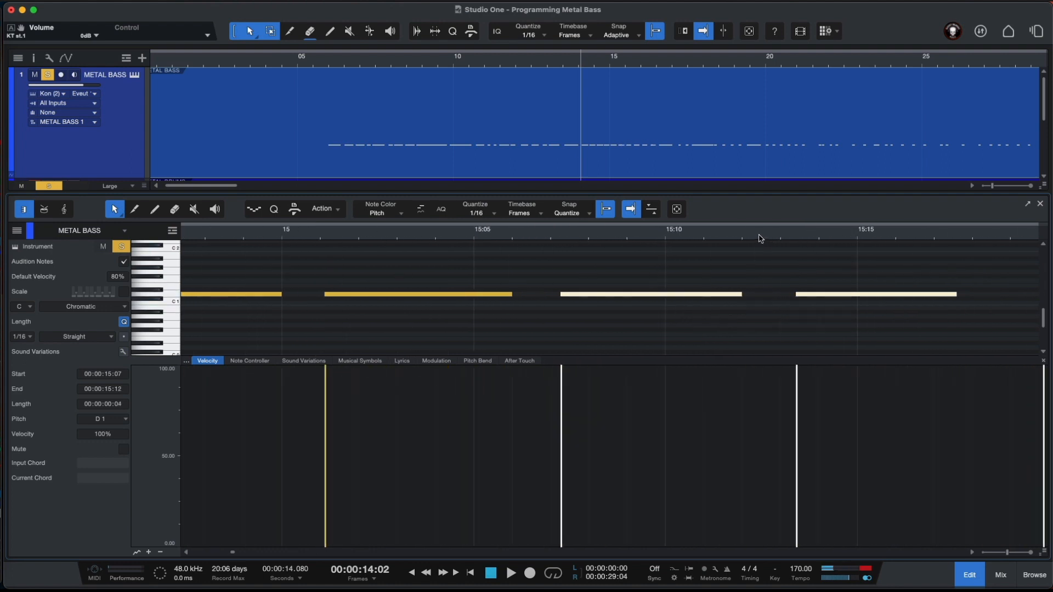
# - Extend the note just before 17 seconds to about 17:04, and lengthen the next two notes so the first ends at 17:09
pyautogui.scroll(-6, 761, 239)
pyautogui.hscroll(3, 757, 238)
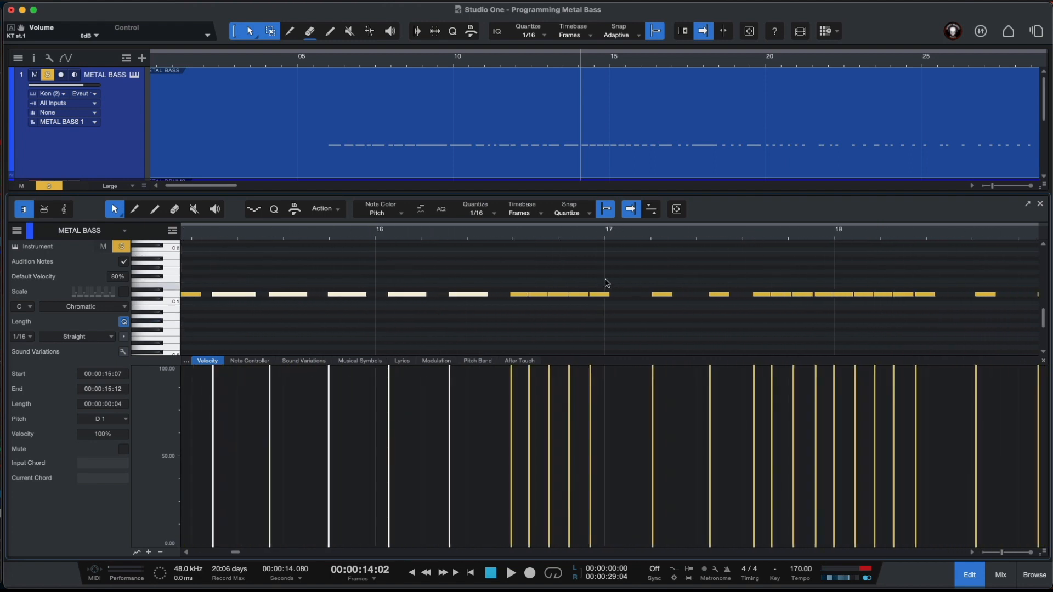
pyautogui.scroll(3, 602, 234)
pyautogui.moveTo(624, 296); pyautogui.dragTo(714, 286)
pyautogui.moveTo(618, 275); pyautogui.dragTo(818, 322)
pyautogui.moveTo(652, 295); pyautogui.dragTo(702, 296)
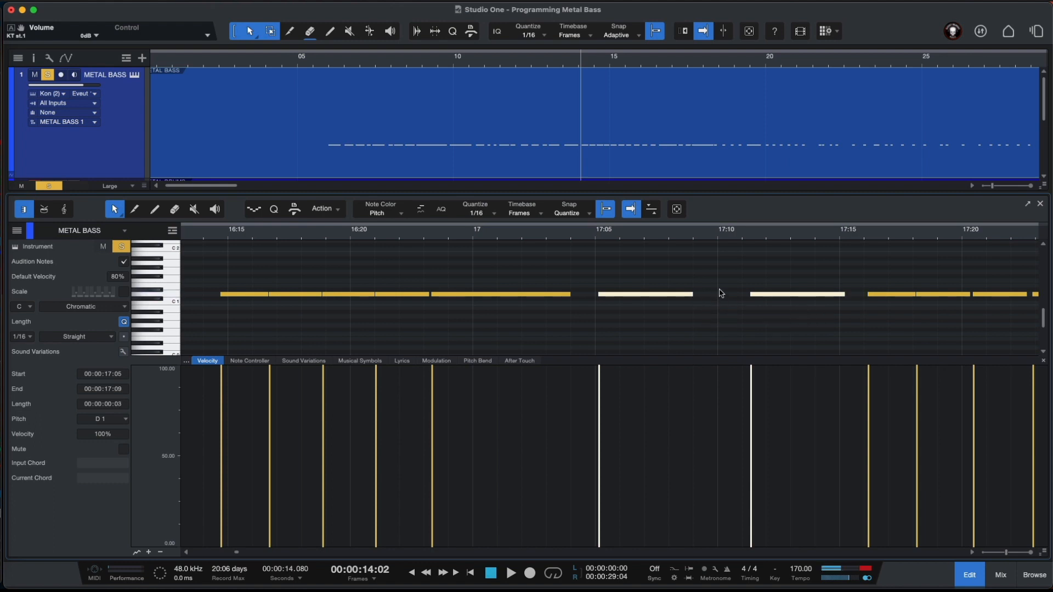
# - Shorten the pairs of touching notes starting at 17:16 and 17:22 to leave a small gap after each note
pyautogui.hscroll(10, 719, 294)
pyautogui.hscroll(2, 720, 292)
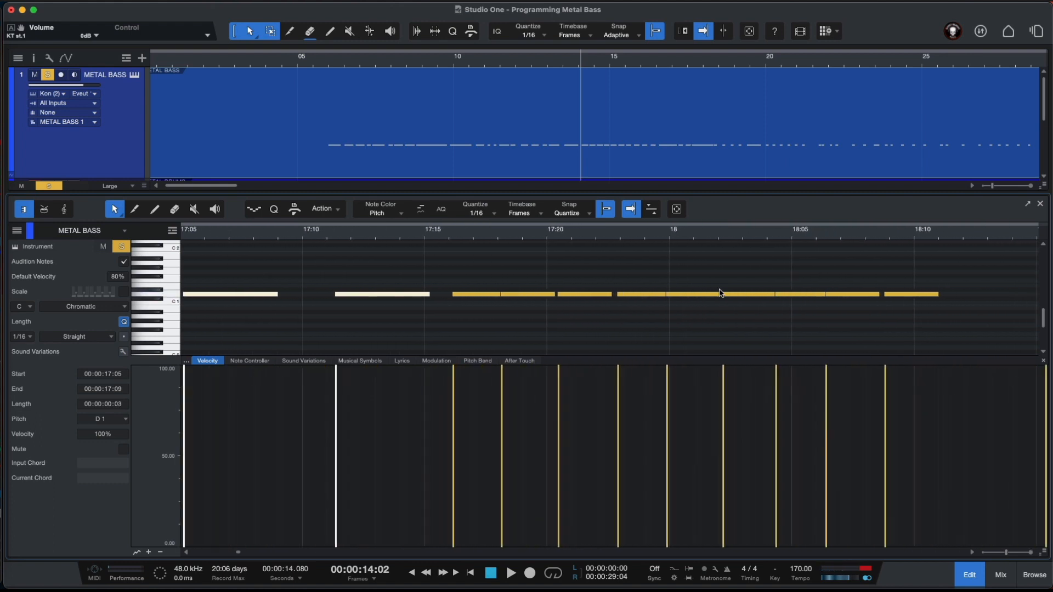
pyautogui.moveTo(474, 269); pyautogui.dragTo(549, 325)
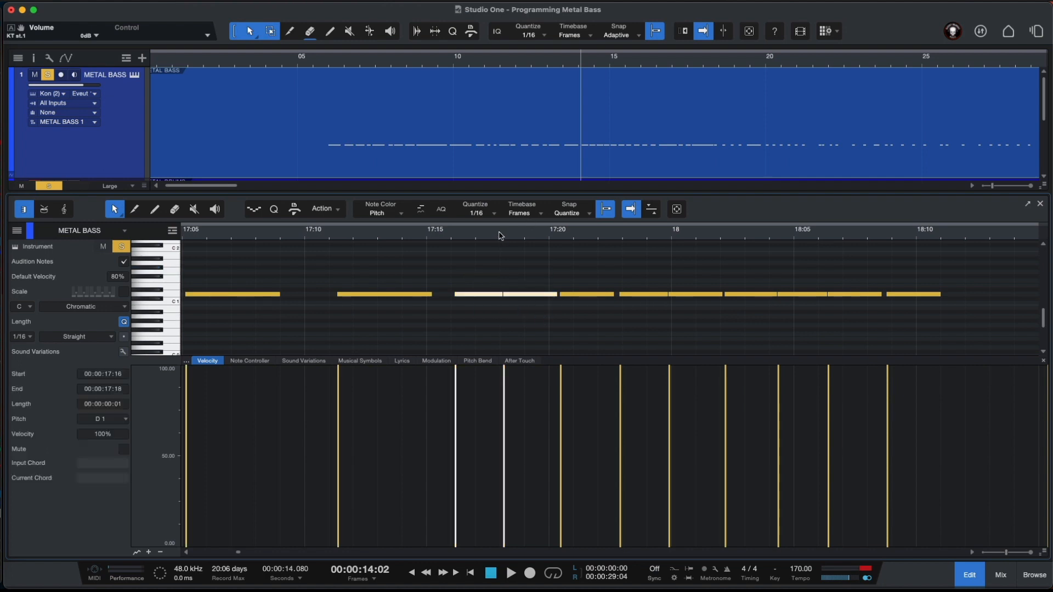
pyautogui.scroll(5, 503, 263)
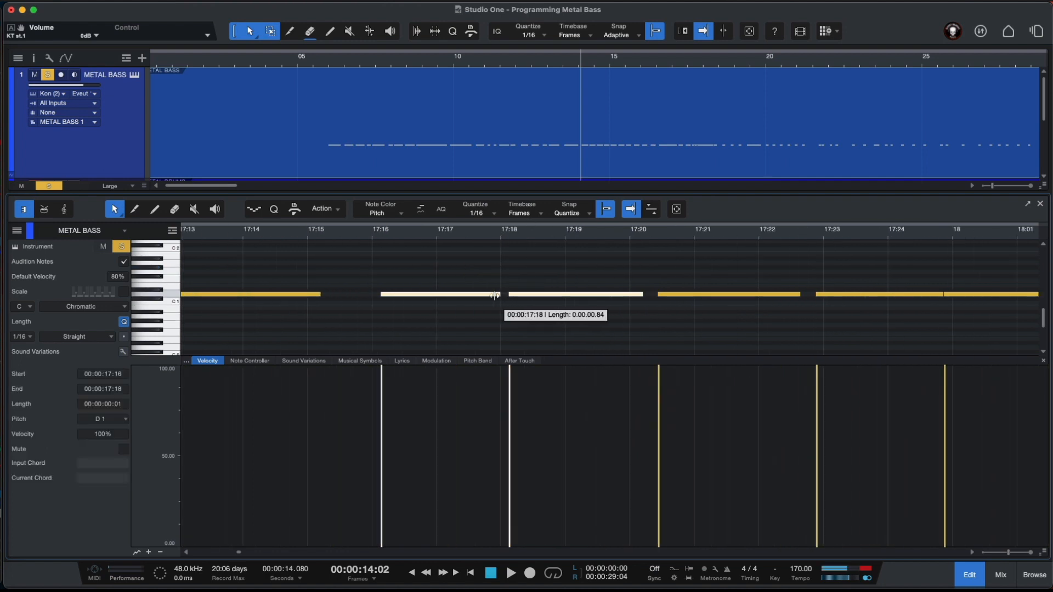
pyautogui.hscroll(5, 660, 237)
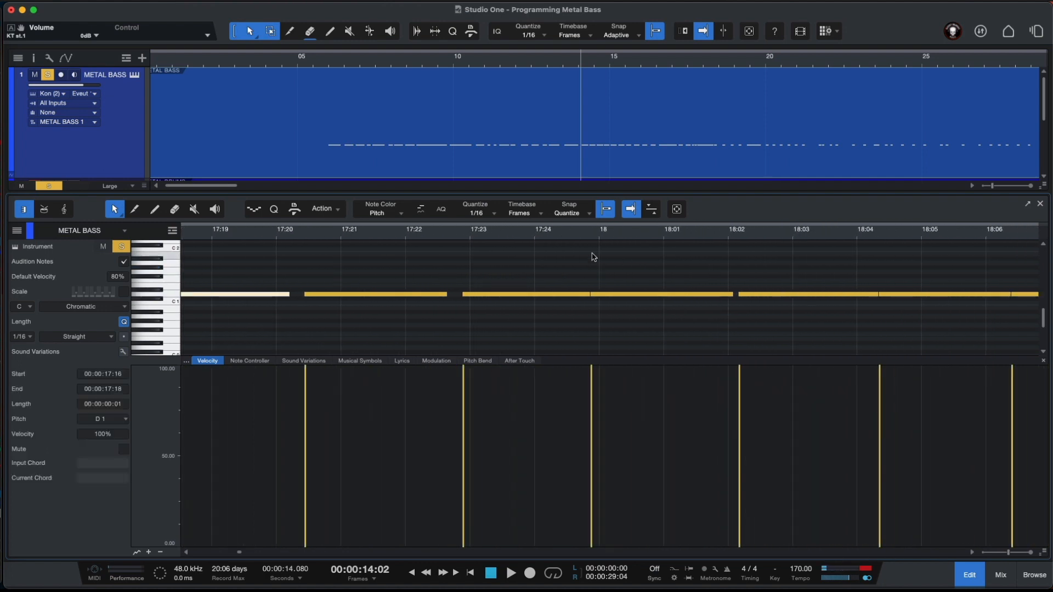
pyautogui.moveTo(564, 269); pyautogui.dragTo(620, 312)
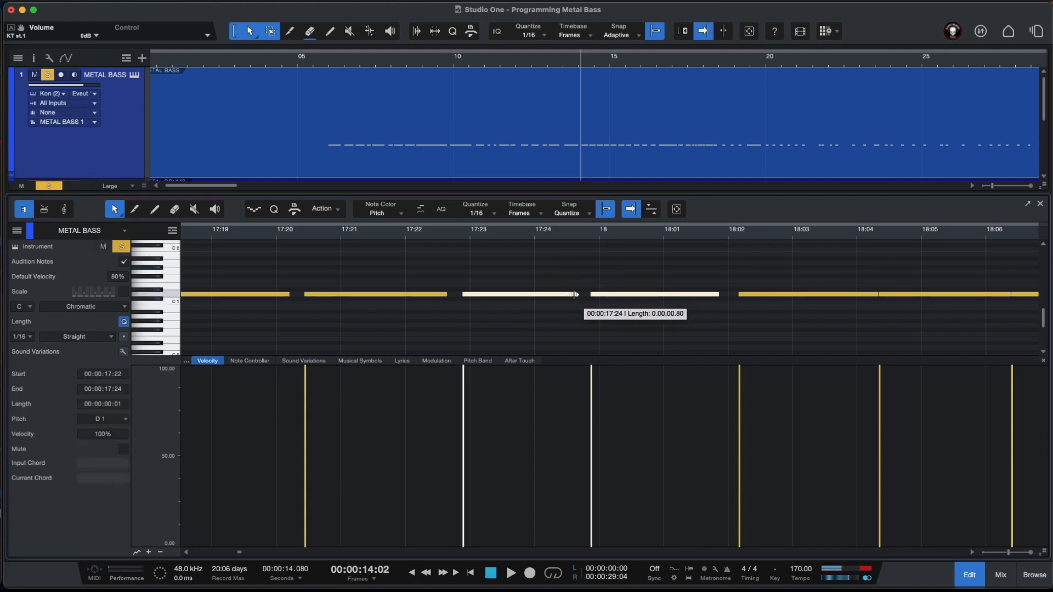
# - Shorten the three touching notes starting at 18:02 to leave small gaps, and extend the note at 18:08 to 18:15
pyautogui.scroll(-5, 637, 231)
pyautogui.scroll(-5, 636, 231)
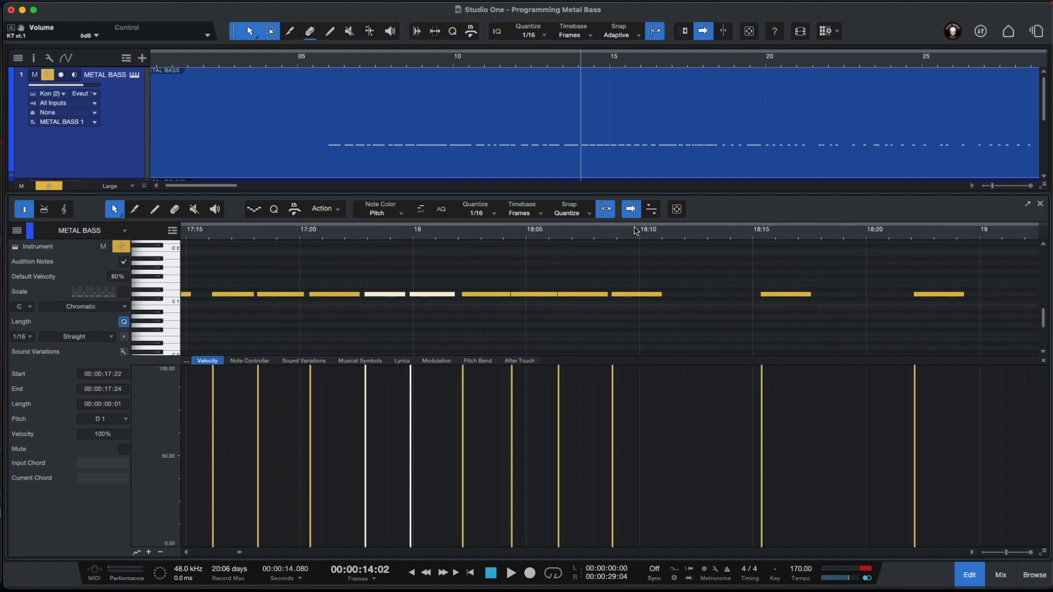
pyautogui.scroll(7, 485, 237)
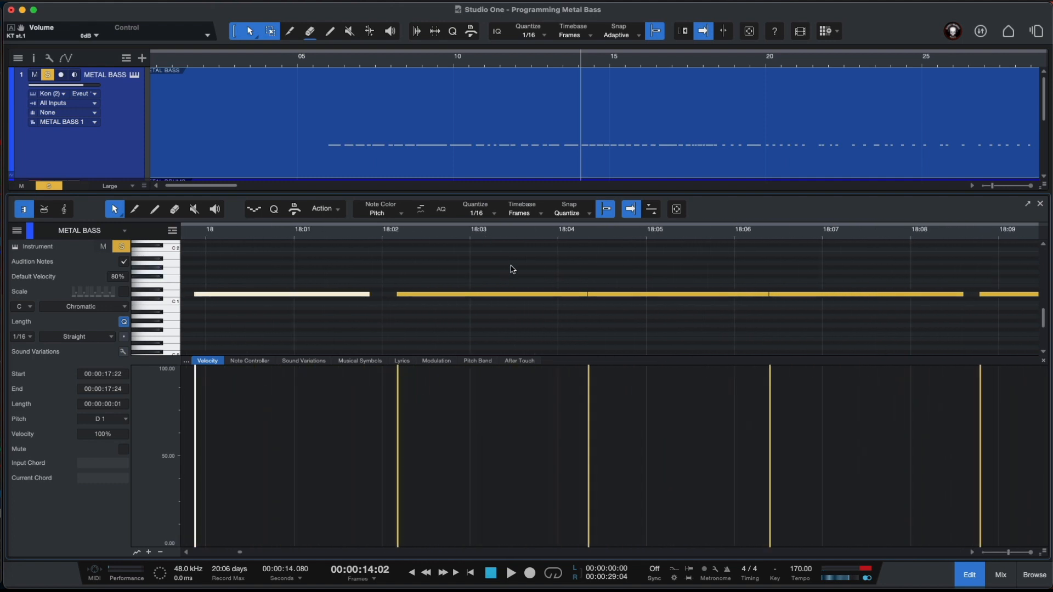
pyautogui.moveTo(521, 272); pyautogui.dragTo(854, 312)
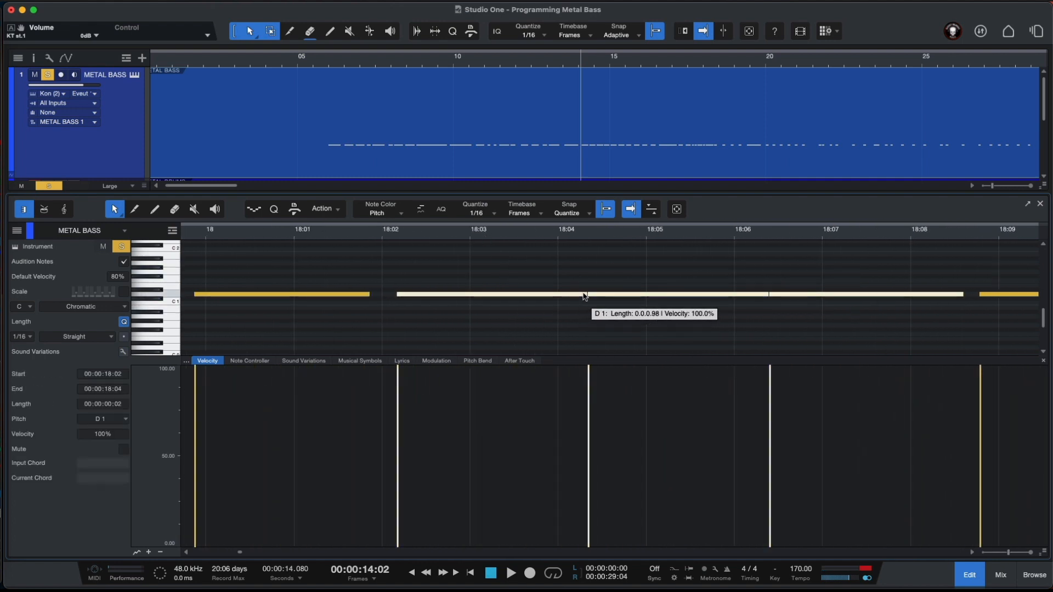
pyautogui.moveTo(586, 294); pyautogui.dragTo(579, 295)
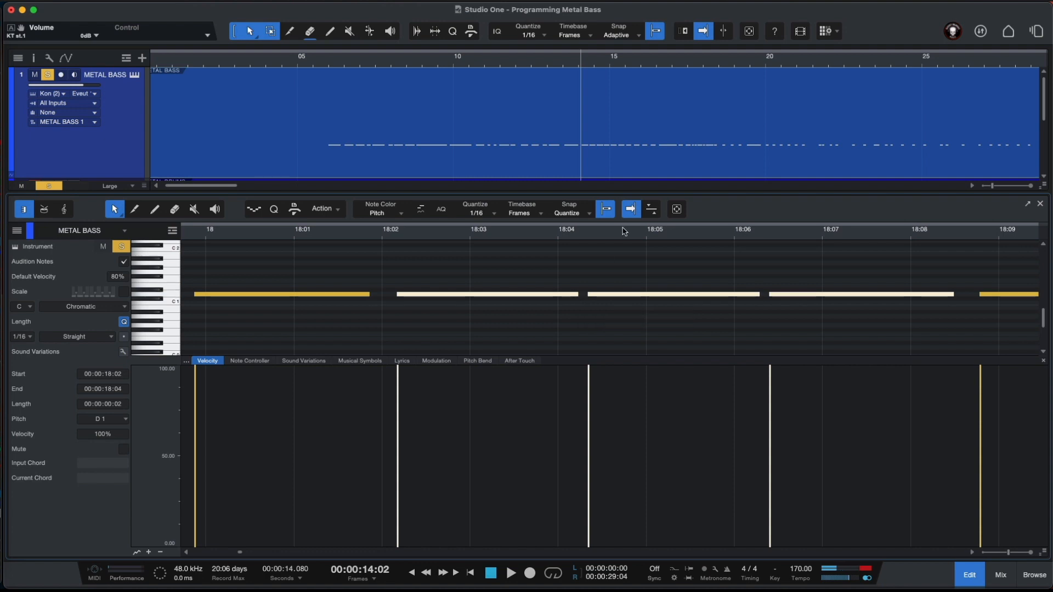
pyautogui.scroll(-5, 624, 231)
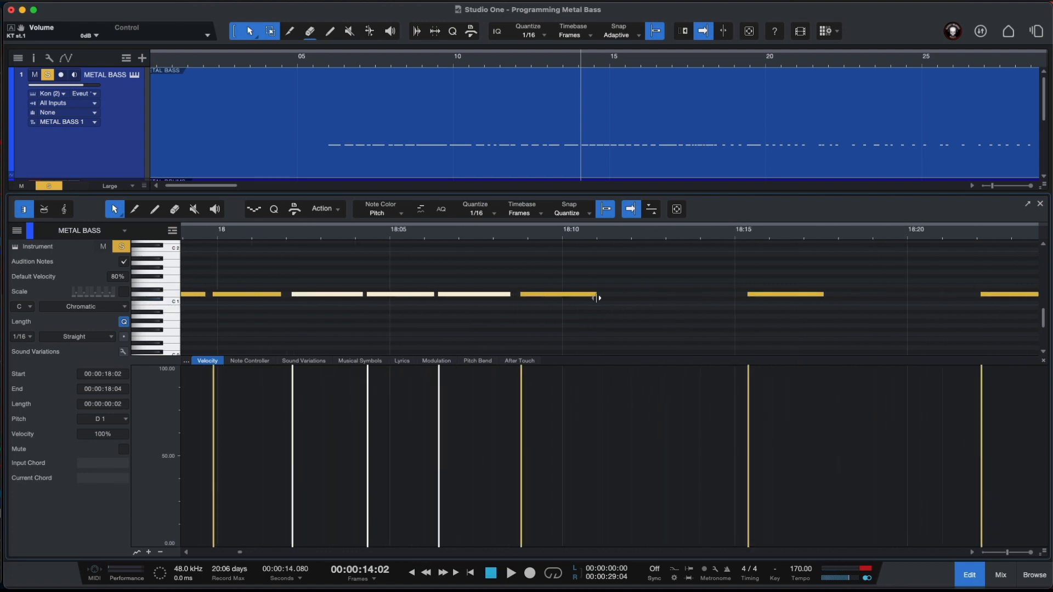
pyautogui.moveTo(599, 294); pyautogui.dragTo(728, 301)
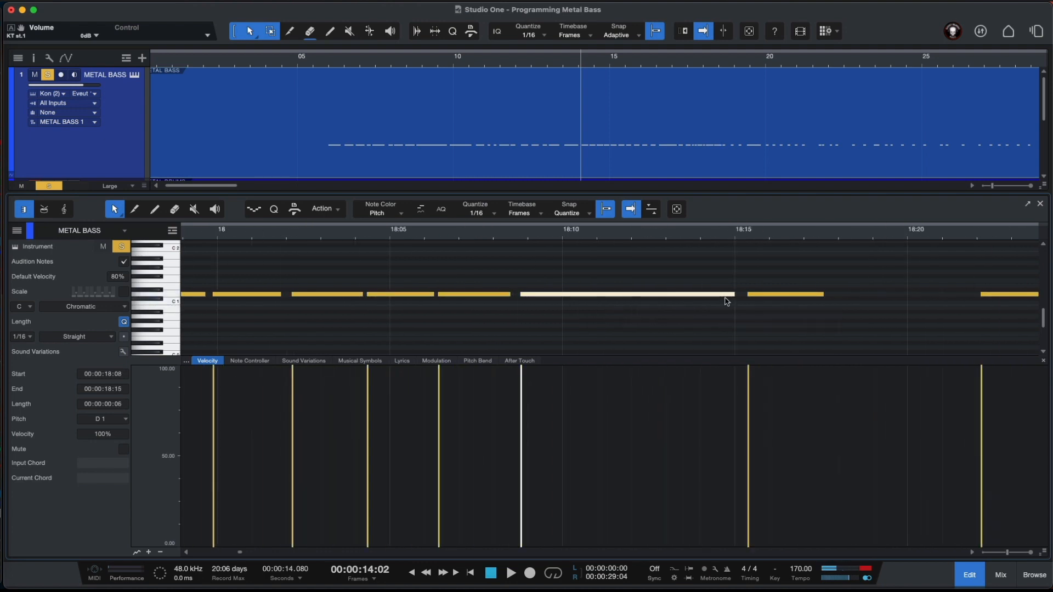
# - Select the three separated notes starting at 18:15 and lengthen them together so the first ends at 18:21
pyautogui.hscroll(5, 726, 301)
pyautogui.scroll(-4, 550, 237)
pyautogui.moveTo(517, 271); pyautogui.dragTo(690, 315)
pyautogui.scroll(6, 559, 244)
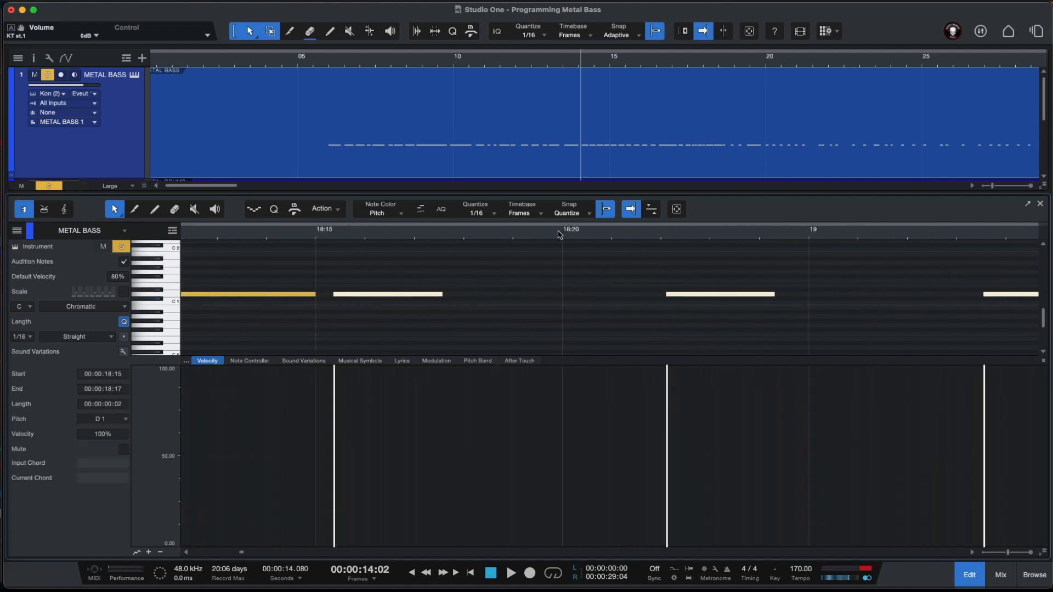
pyautogui.moveTo(449, 294); pyautogui.dragTo(563, 301)
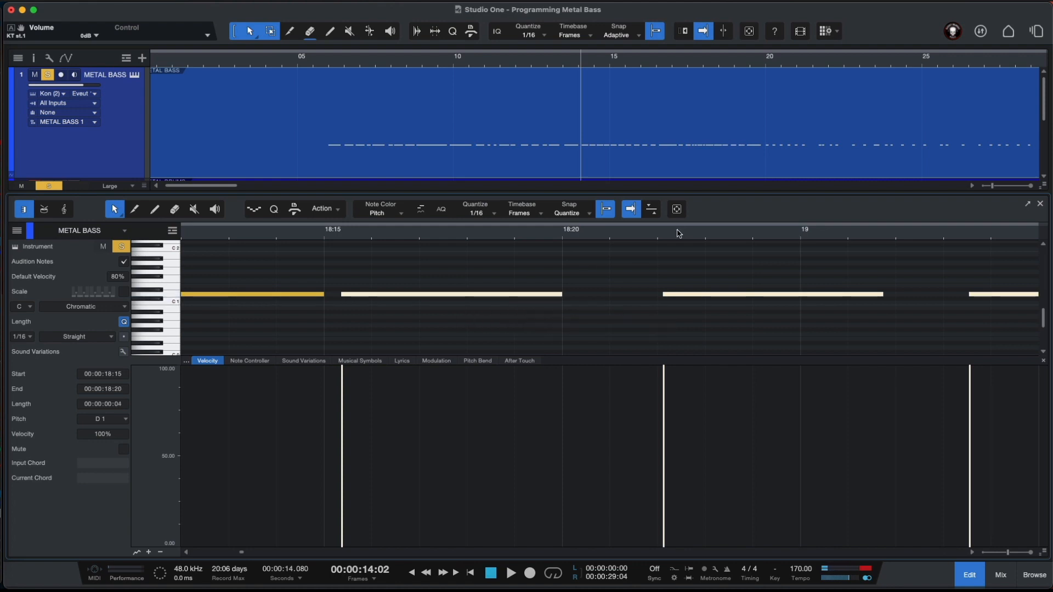
pyautogui.scroll(-5, 679, 233)
pyautogui.scroll(3, 679, 234)
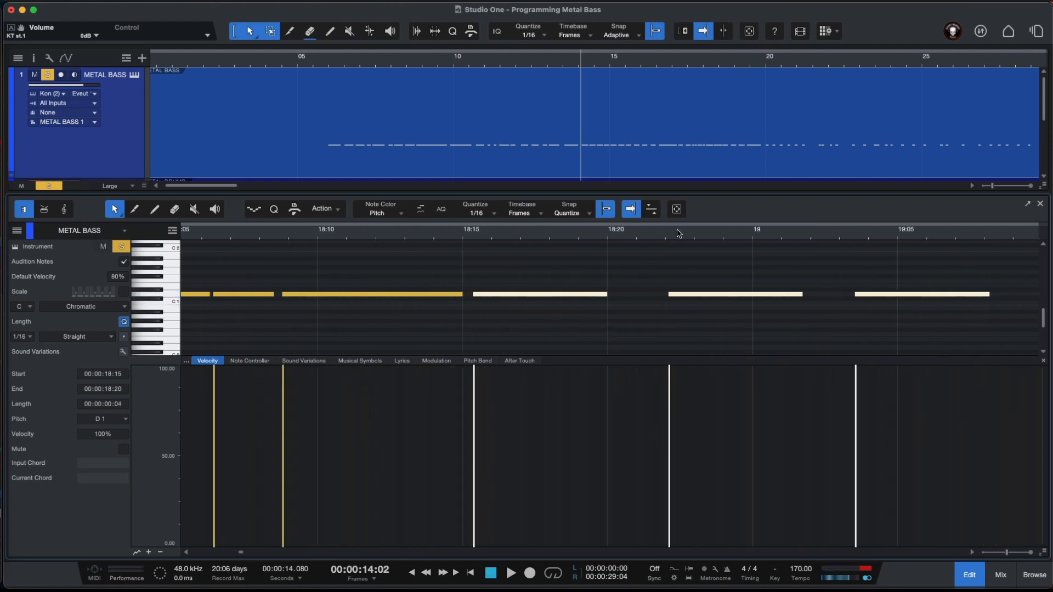
pyautogui.moveTo(605, 296); pyautogui.dragTo(636, 299)
# - Select the four closely spaced notes starting at 19:10 and shorten them together to leave a small gap after each
pyautogui.scroll(-3, 699, 238)
pyautogui.hscroll(5, 699, 238)
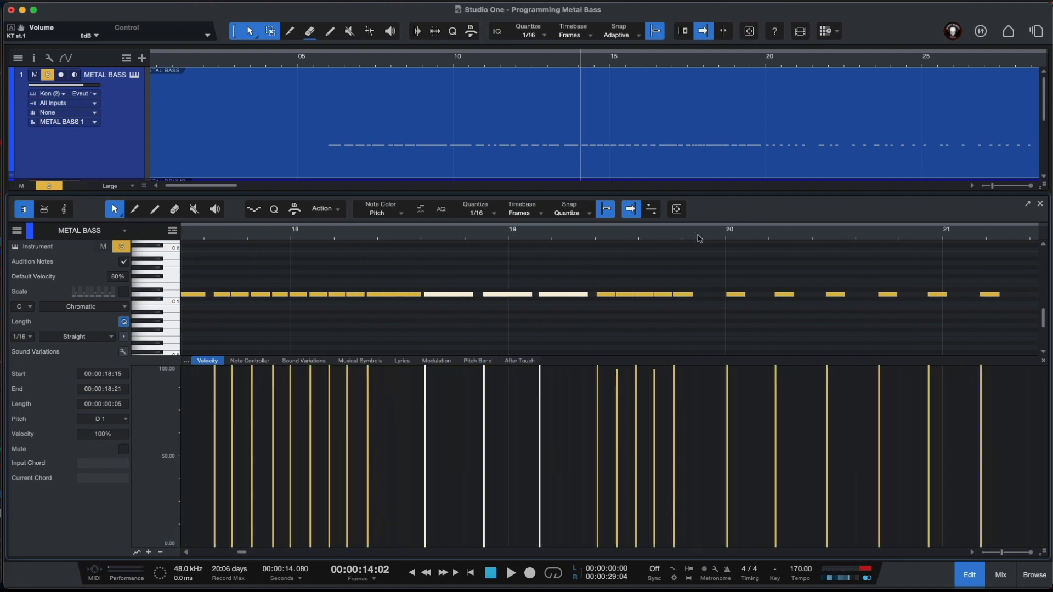
pyautogui.scroll(3, 583, 233)
pyautogui.moveTo(481, 265); pyautogui.dragTo(702, 331)
pyautogui.scroll(3, 615, 237)
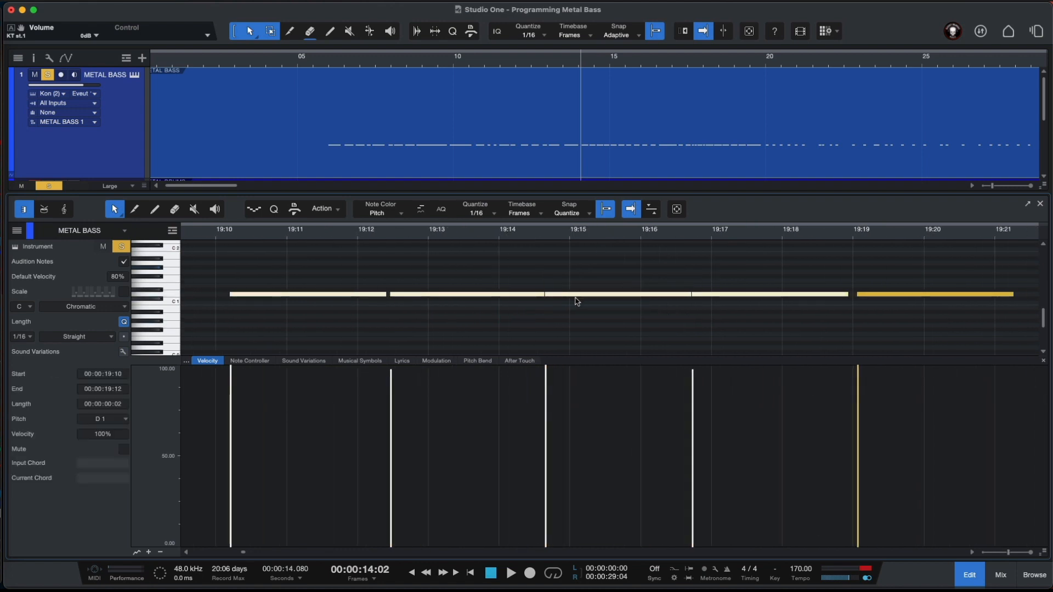
pyautogui.moveTo(545, 296); pyautogui.dragTo(540, 296)
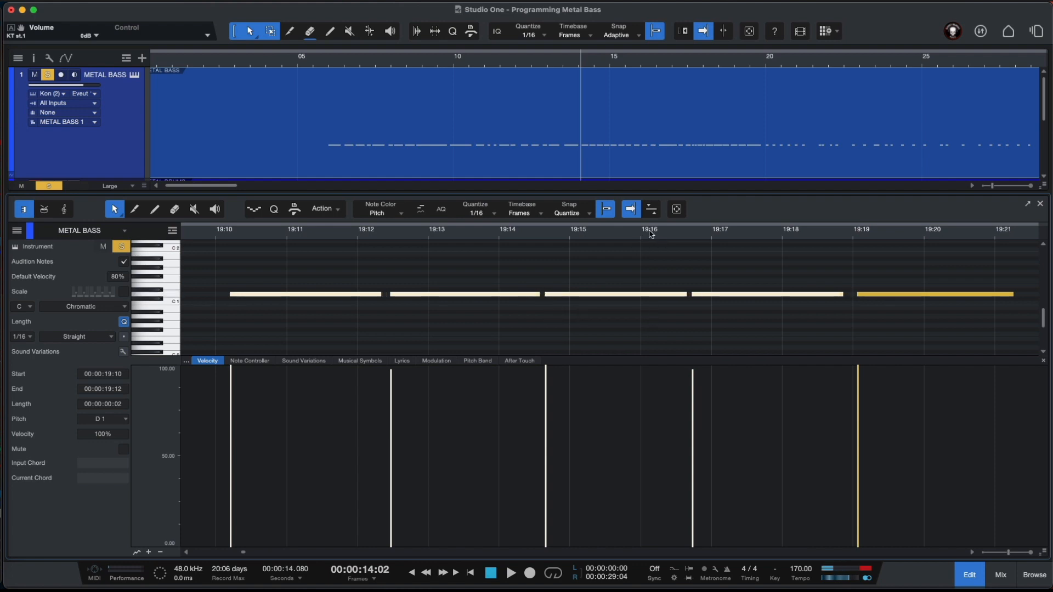
# - Extend the note at 19:19 to 19:24, and lengthen the next three notes together so the first ends at 20:04
pyautogui.scroll(-3, 651, 234)
pyautogui.moveTo(775, 297); pyautogui.dragTo(880, 297)
pyautogui.hscroll(5, 856, 302)
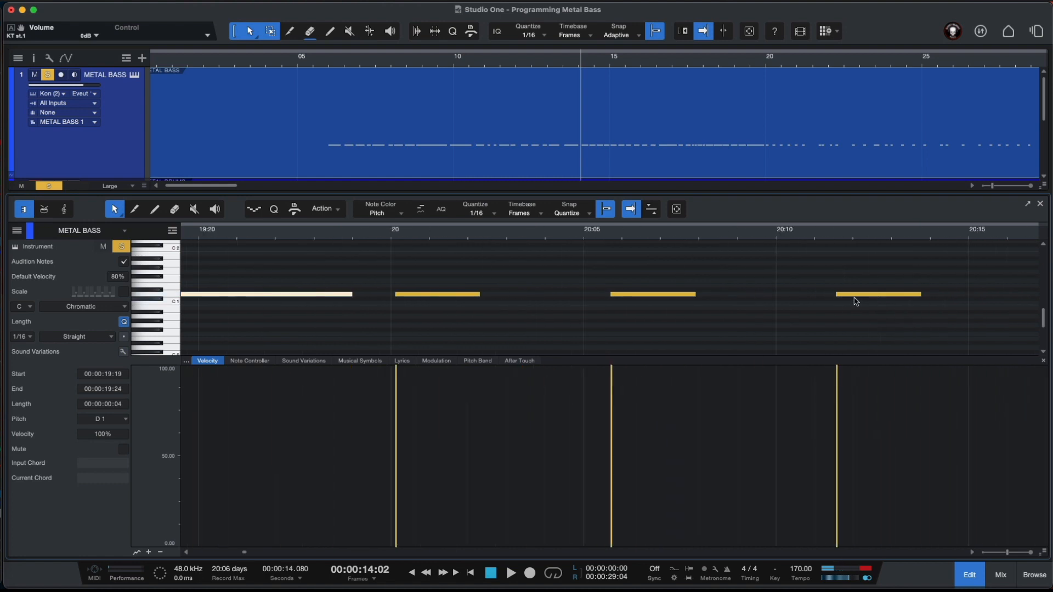
pyautogui.moveTo(451, 261); pyautogui.dragTo(920, 311)
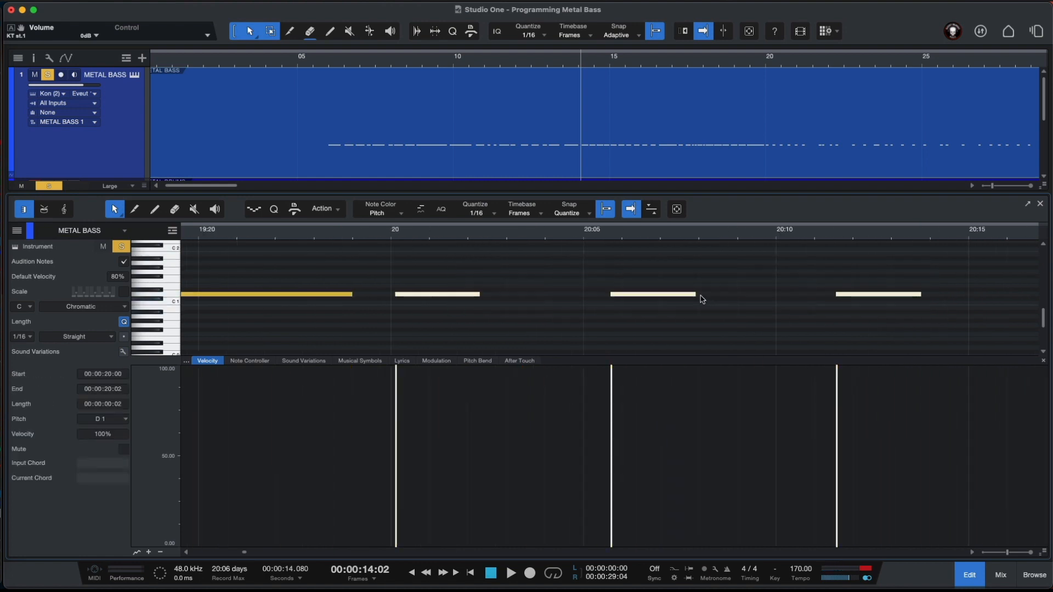
pyautogui.moveTo(693, 294); pyautogui.dragTo(776, 295)
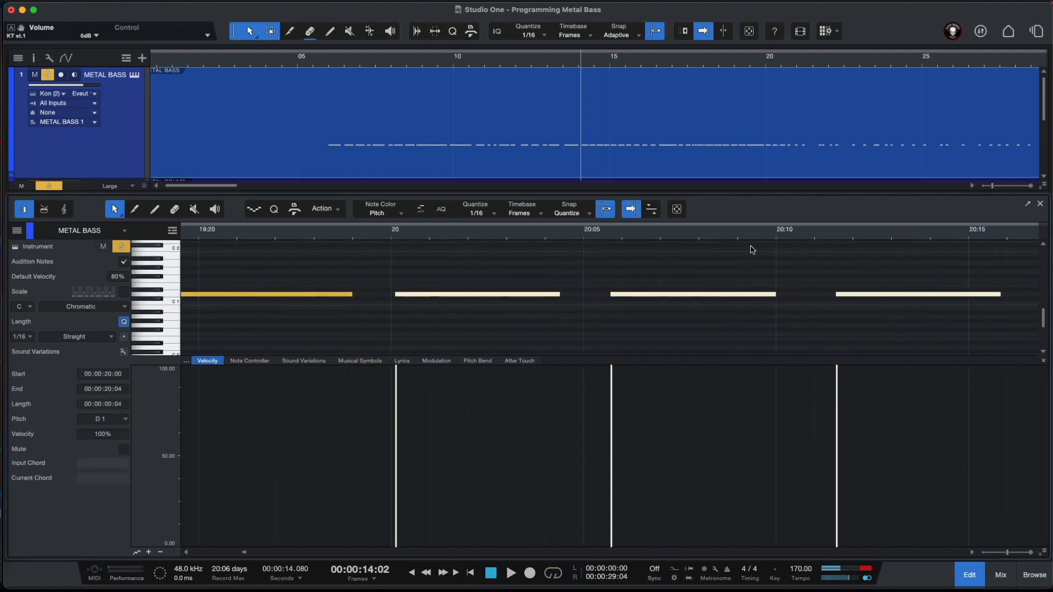
# - Select the three short notes starting at 20:17 and lengthen them together so the first ends at 20:22
pyautogui.scroll(-5, 728, 235)
pyautogui.hscroll(4, 727, 235)
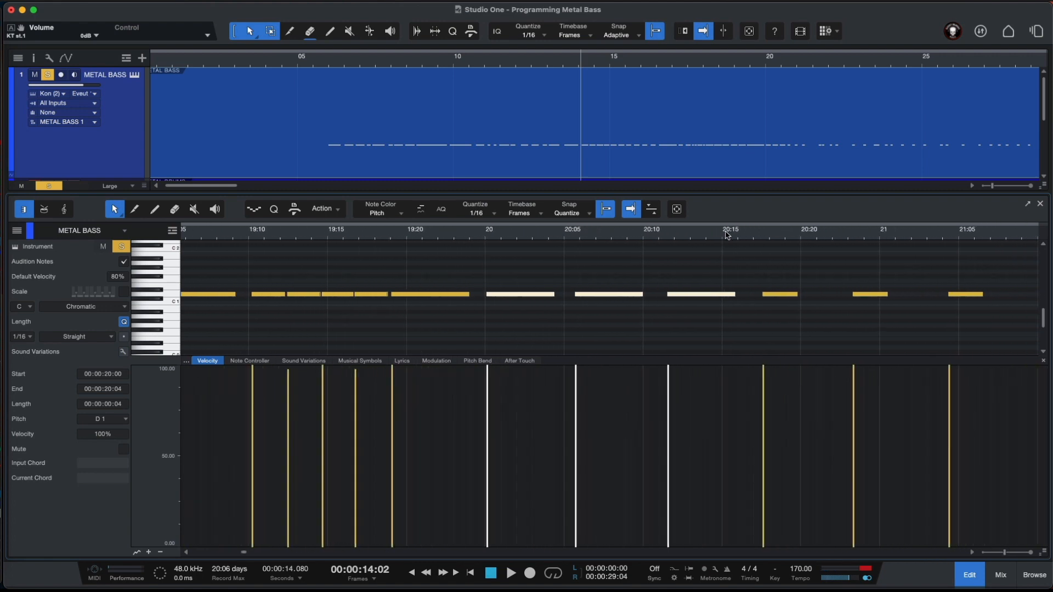
pyautogui.hscroll(2, 727, 235)
pyautogui.moveTo(661, 279); pyautogui.dragTo(848, 313)
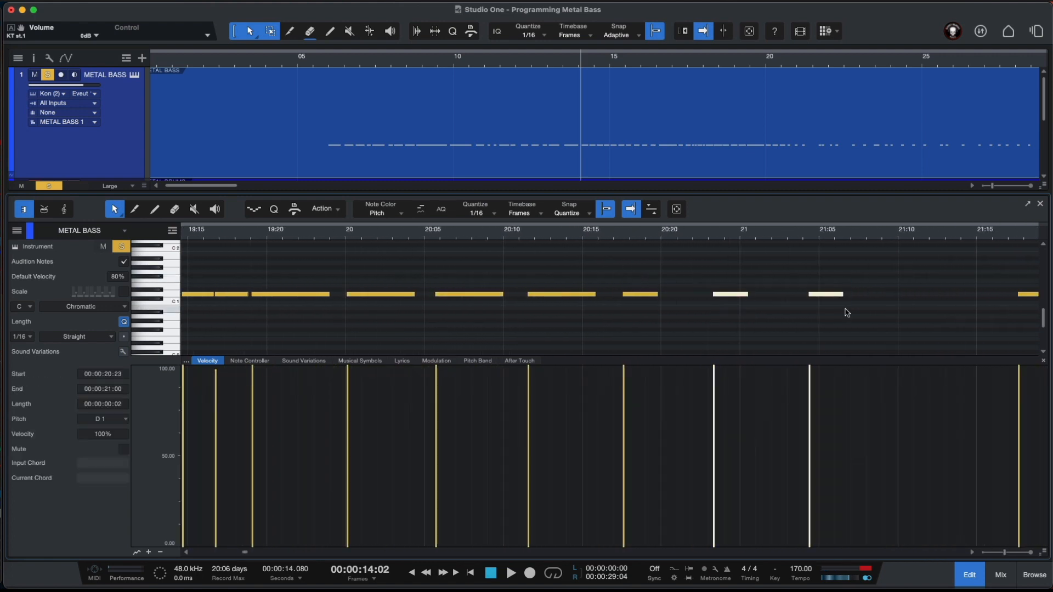
pyautogui.moveTo(646, 270); pyautogui.dragTo(870, 307)
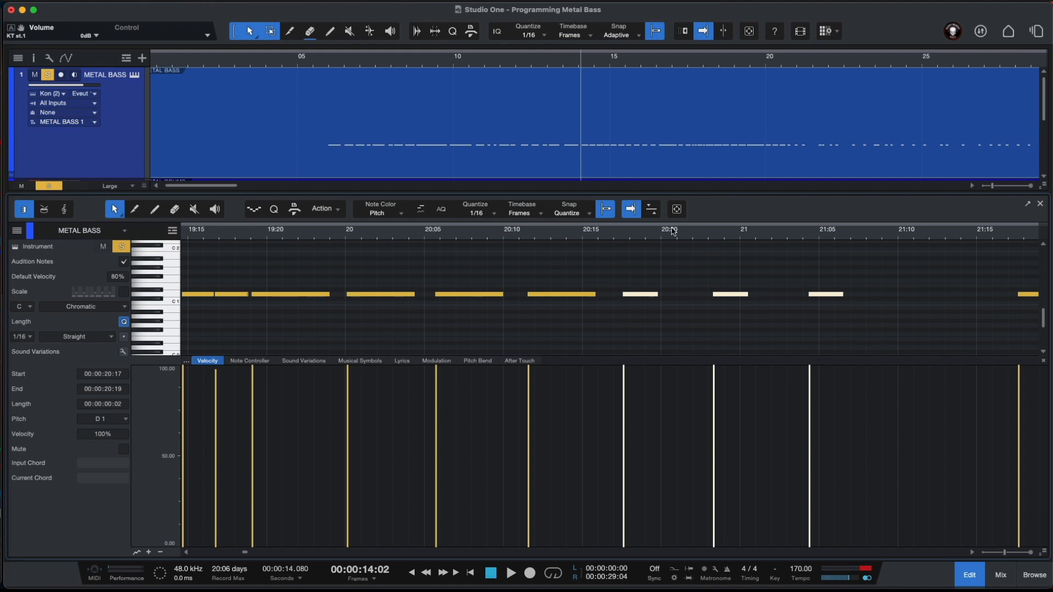
pyautogui.scroll(3, 674, 231)
pyautogui.moveTo(631, 295); pyautogui.dragTo(734, 301)
# - Extend the note at 21:04 to 21:15
pyautogui.scroll(-4, 743, 239)
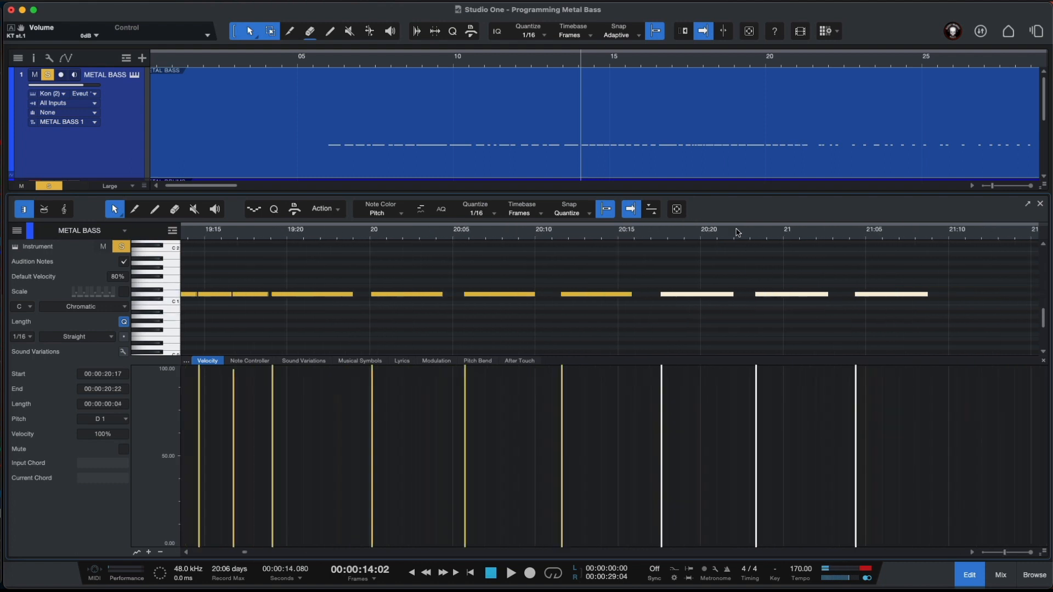
pyautogui.click(504, 277)
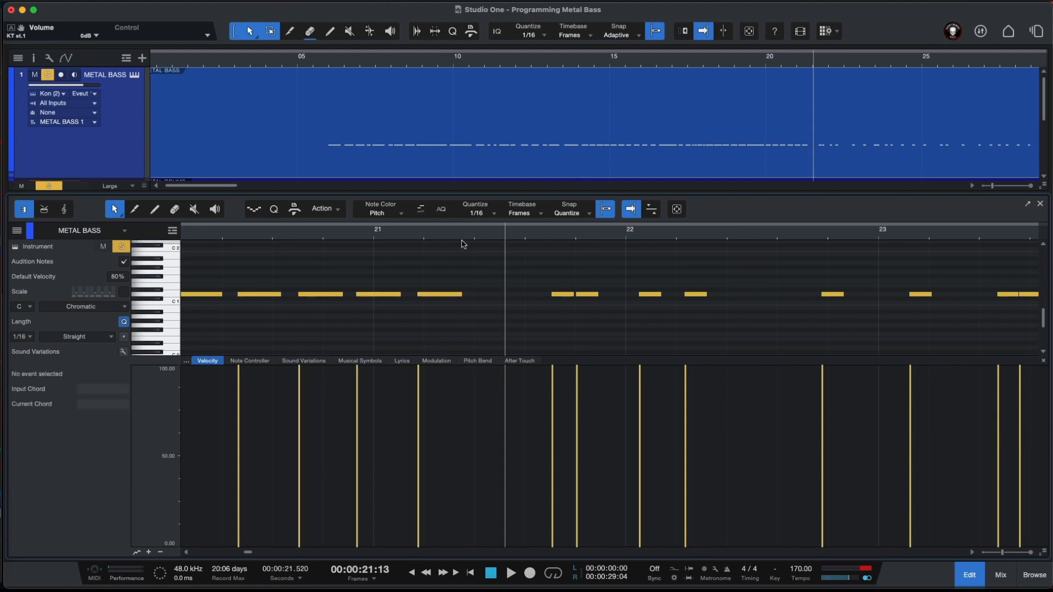
pyautogui.click(452, 295)
pyautogui.scroll(3, 469, 235)
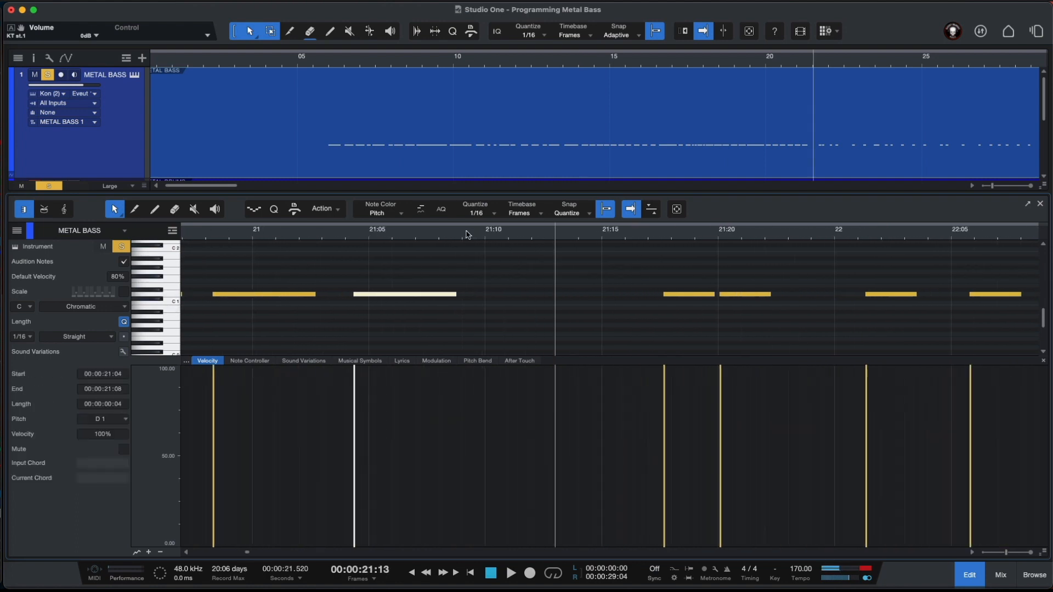
pyautogui.moveTo(454, 294); pyautogui.dragTo(602, 296)
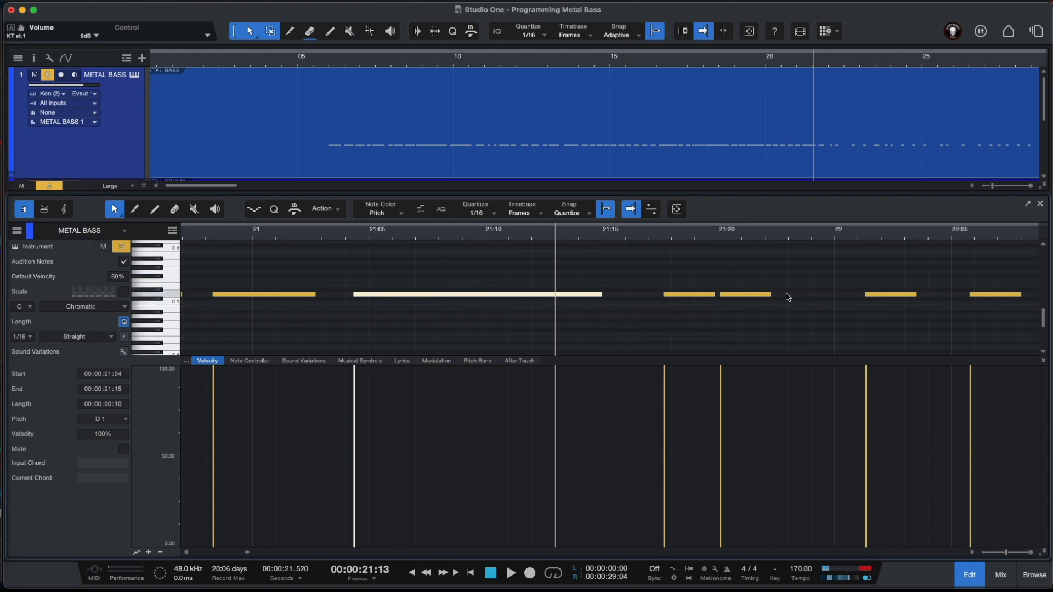
# - Extend the note at 21:20 to 22:00 and the note at 22:05 to 22:19
pyautogui.moveTo(771, 296); pyautogui.dragTo(835, 296)
pyautogui.hscroll(10, 832, 302)
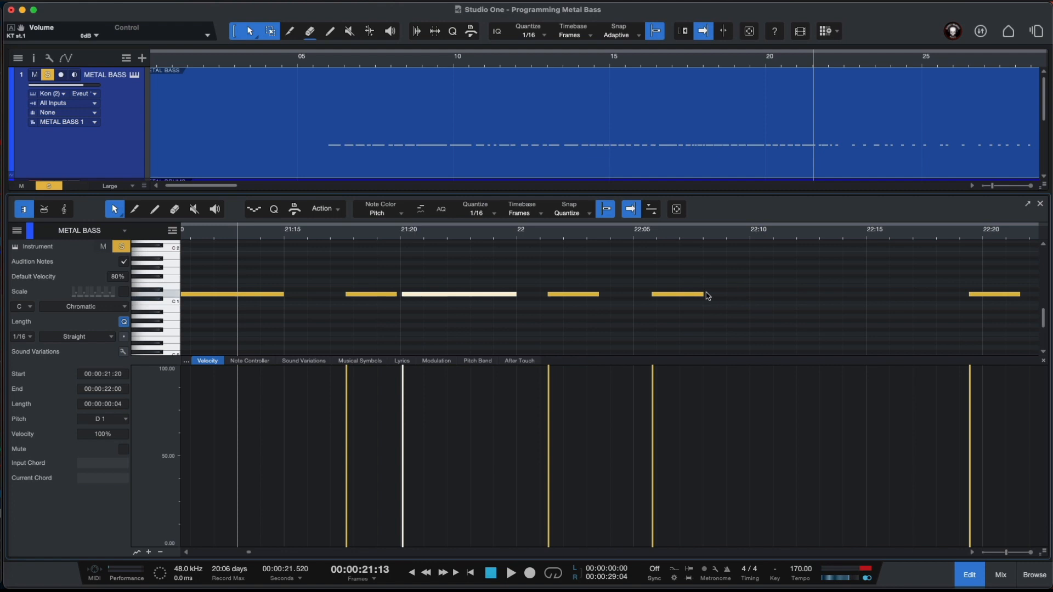
pyautogui.moveTo(703, 295); pyautogui.dragTo(749, 296)
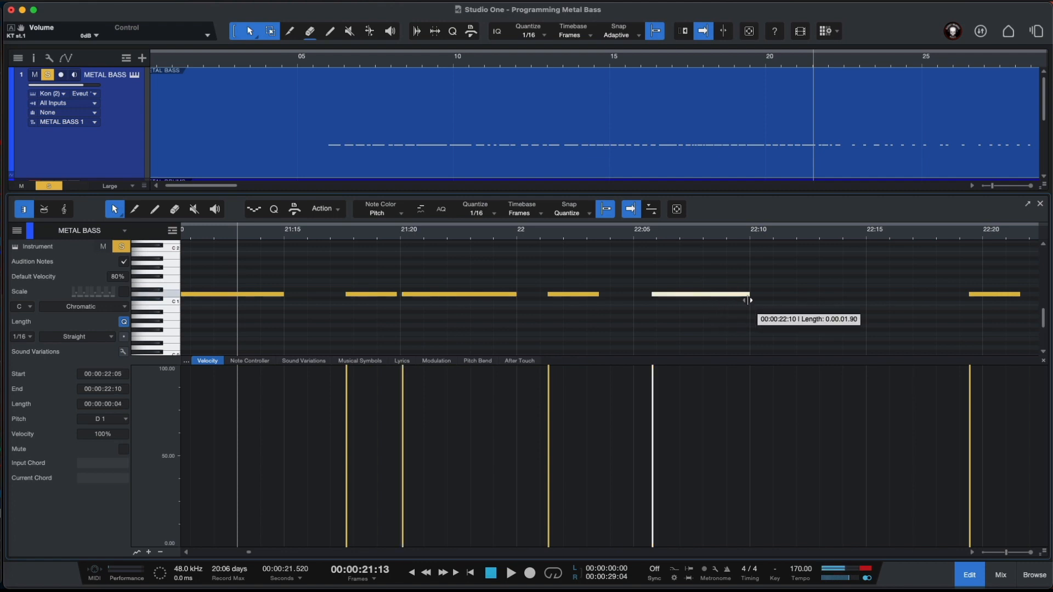
pyautogui.hscroll(7, 758, 297)
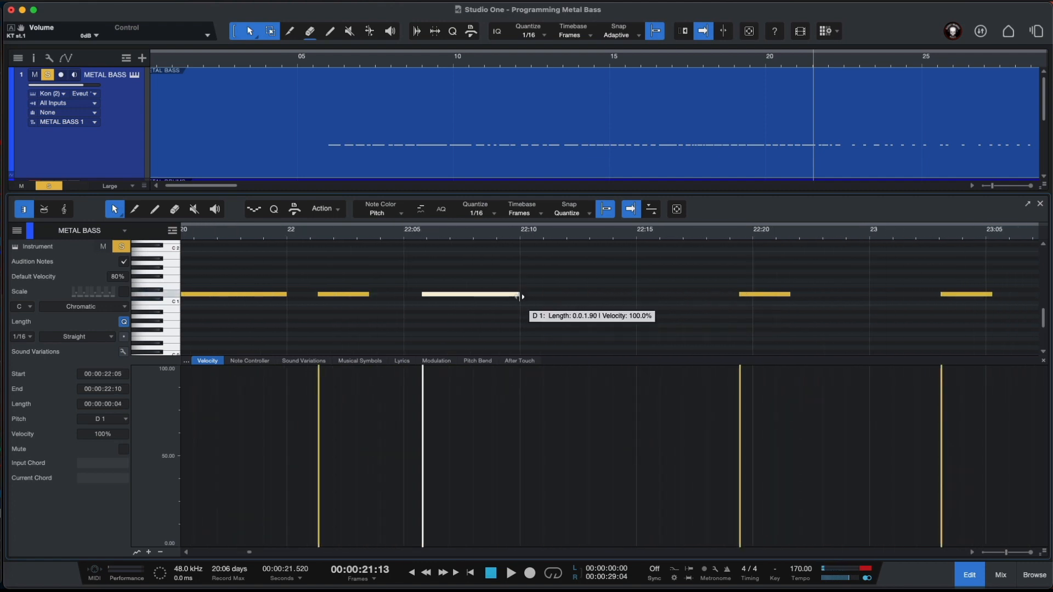
pyautogui.moveTo(513, 299); pyautogui.dragTo(720, 309)
# - Lengthen the two notes starting at 22:19 so the first ends at 23:02, and extend the note just before 23:15 to about 23:20
pyautogui.hscroll(10, 624, 305)
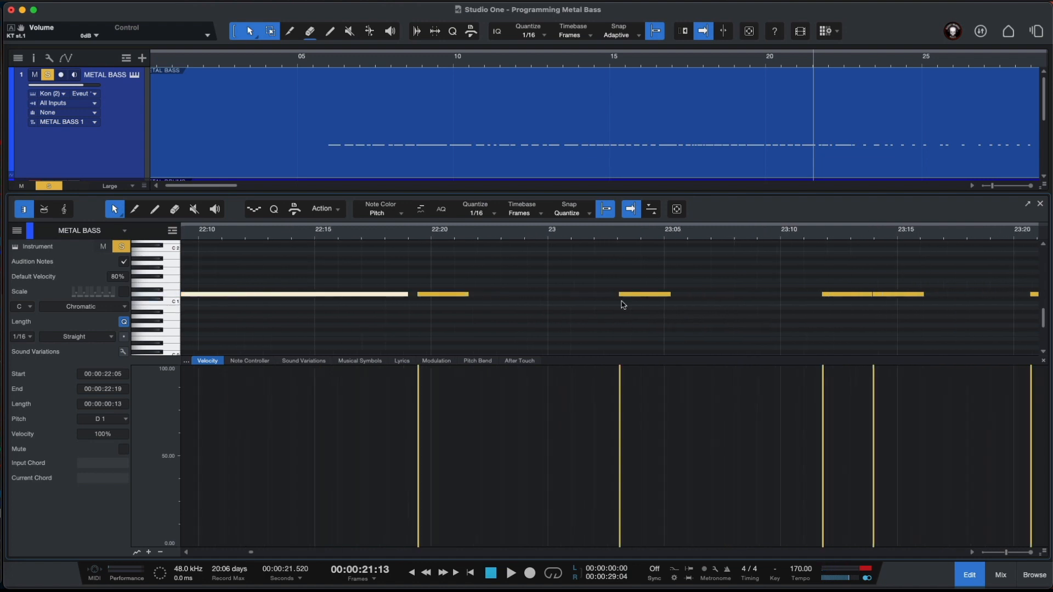
pyautogui.moveTo(454, 271); pyautogui.dragTo(738, 329)
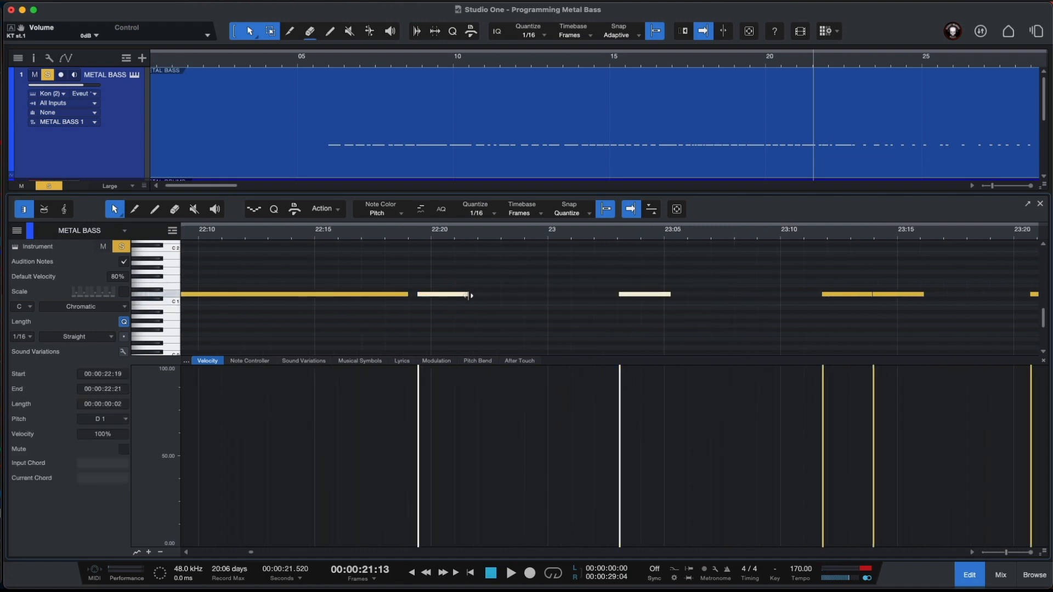
pyautogui.moveTo(469, 295); pyautogui.dragTo(580, 308)
pyautogui.hscroll(10, 581, 308)
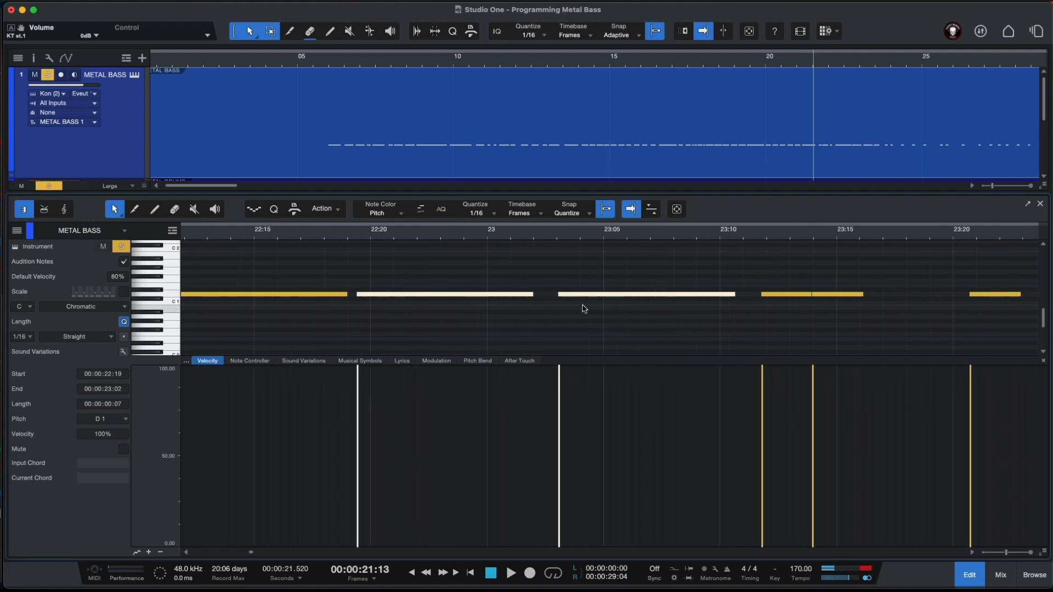
pyautogui.hscroll(3, 581, 307)
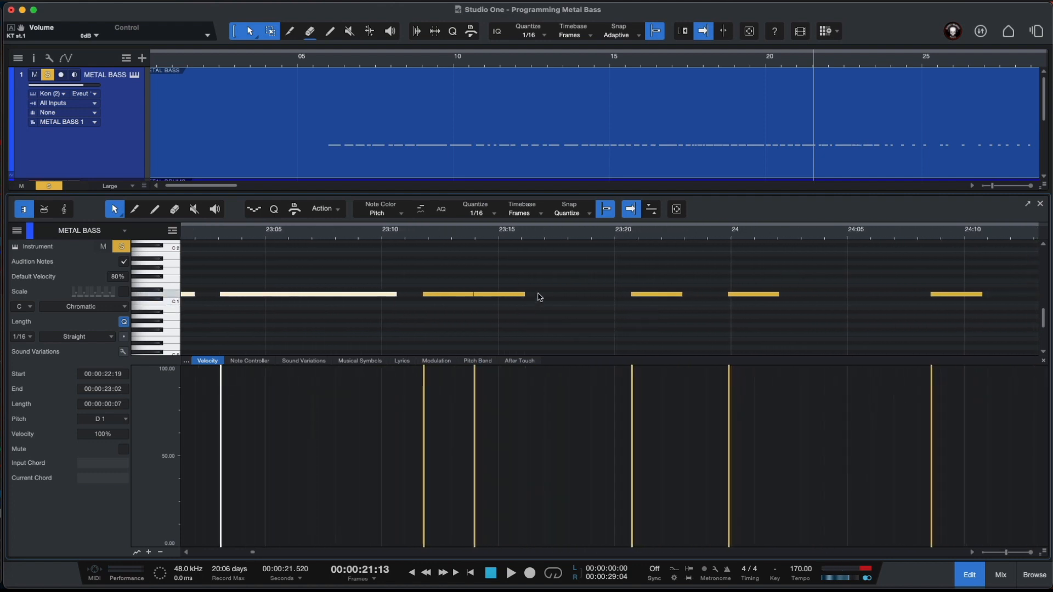
pyautogui.moveTo(526, 297); pyautogui.dragTo(606, 302)
# - Lengthen the two notes starting at 23:20 together, and extend the second one to 24:08
pyautogui.moveTo(658, 266); pyautogui.dragTo(802, 322)
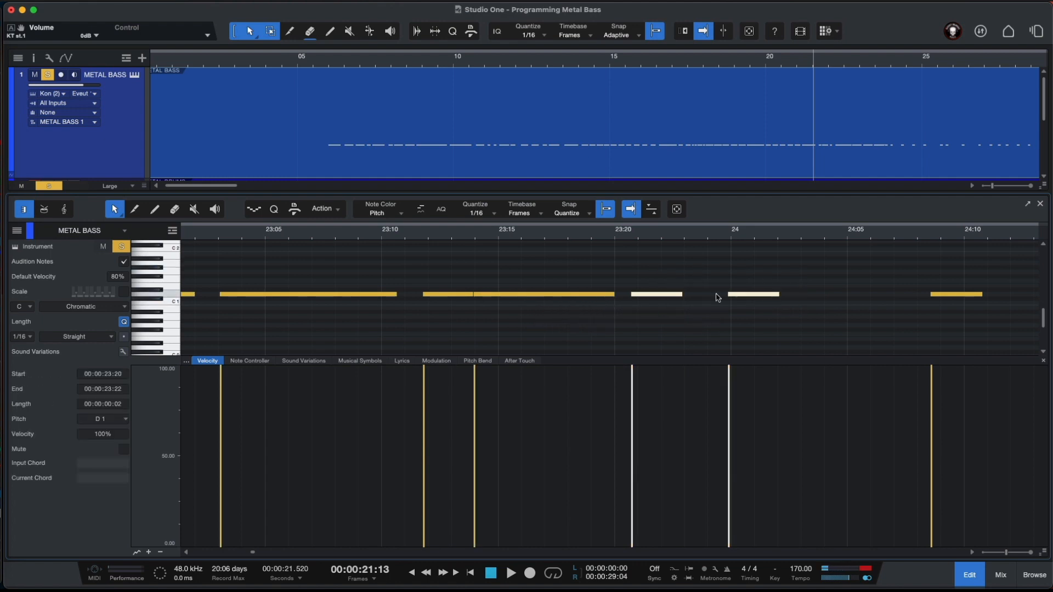
pyautogui.moveTo(681, 294); pyautogui.dragTo(706, 297)
pyautogui.hscroll(8, 706, 299)
pyautogui.click(571, 301)
pyautogui.moveTo(554, 297); pyautogui.dragTo(665, 308)
# - Select the three separated notes starting at 24:08 and lengthen them together so the first ends at 24:15
pyautogui.hscroll(16, 724, 299)
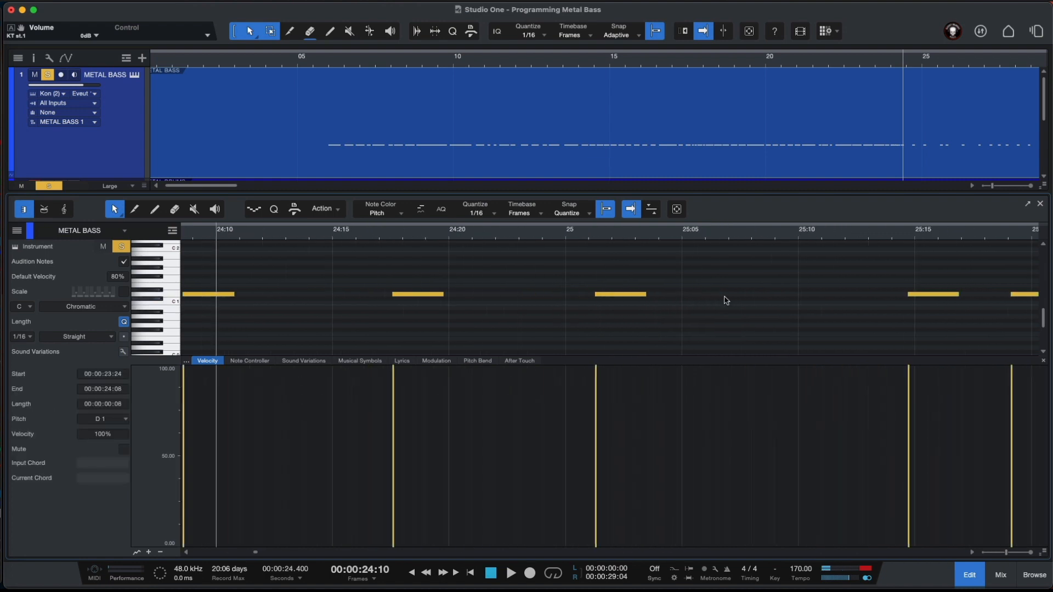
pyautogui.hscroll(-3, 724, 299)
pyautogui.scroll(-5, 383, 231)
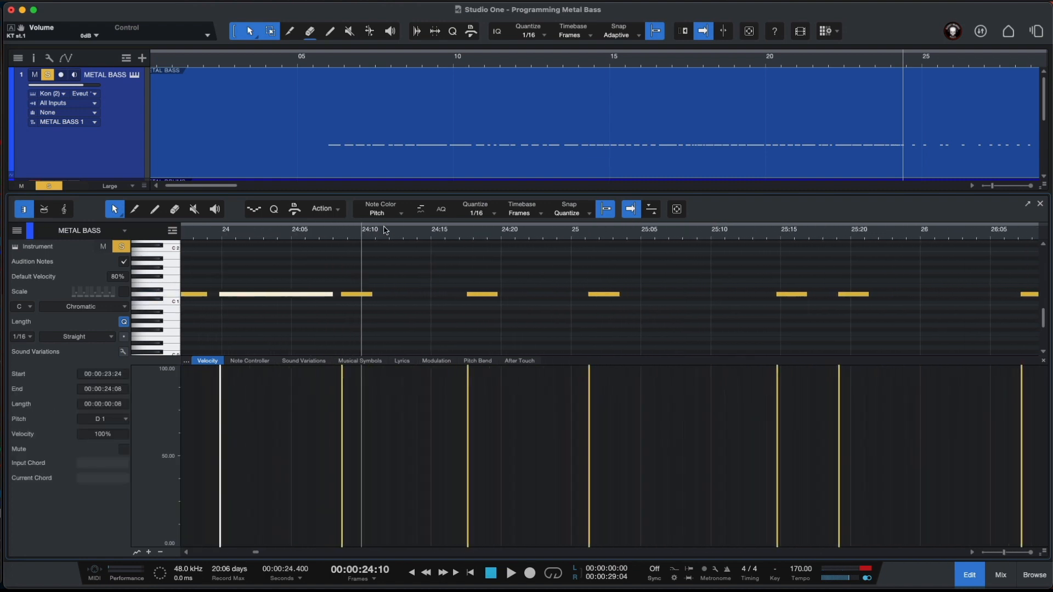
pyautogui.moveTo(349, 261); pyautogui.dragTo(616, 306)
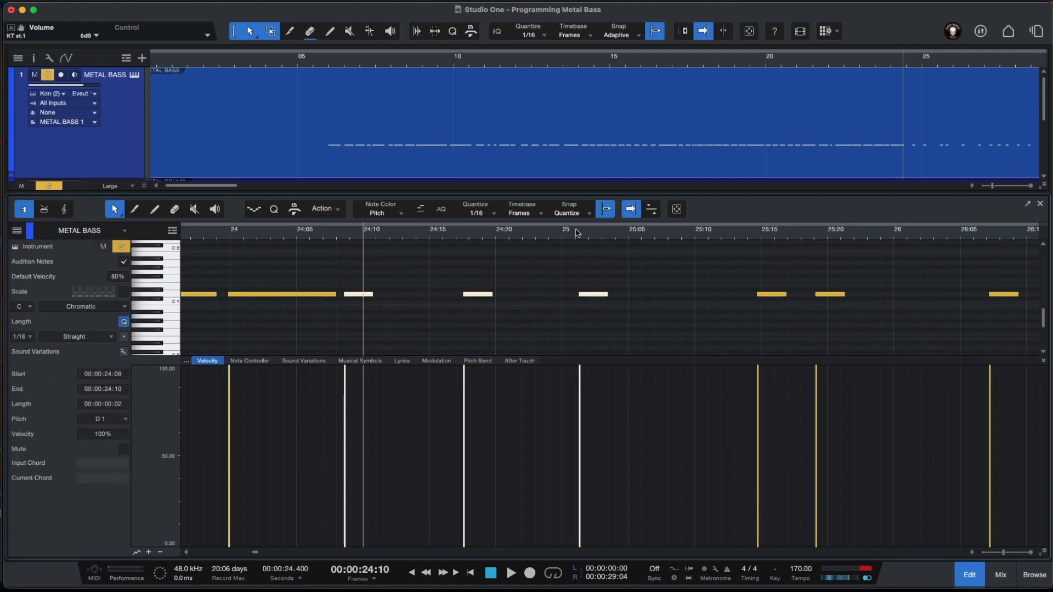
pyautogui.scroll(5, 578, 231)
pyautogui.moveTo(330, 295); pyautogui.dragTo(495, 310)
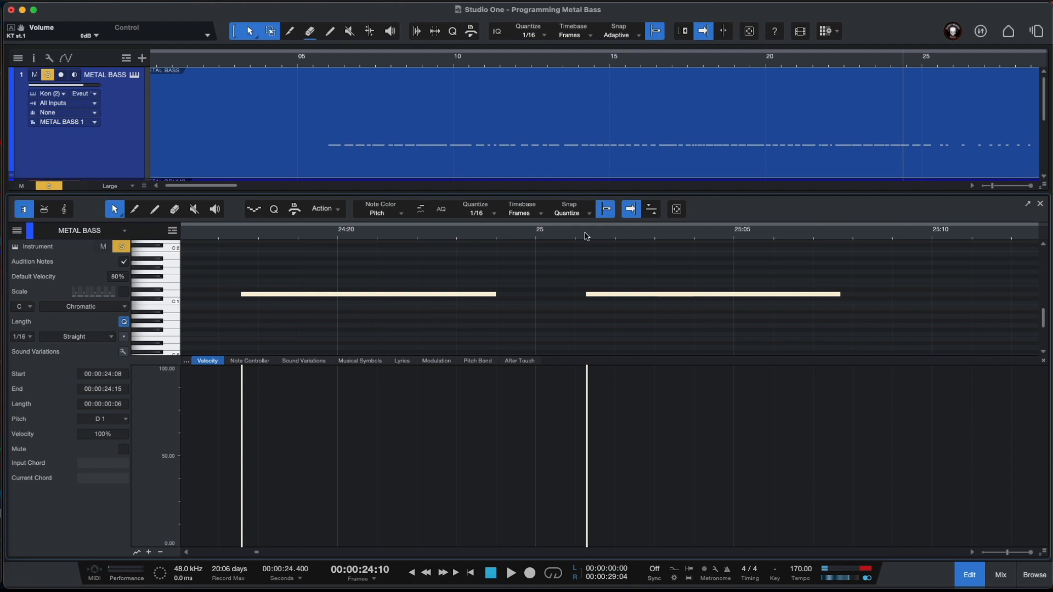
# - Extend the note just after 25 seconds to about 25:13
pyautogui.scroll(-3, 586, 236)
pyautogui.hscroll(4, 603, 285)
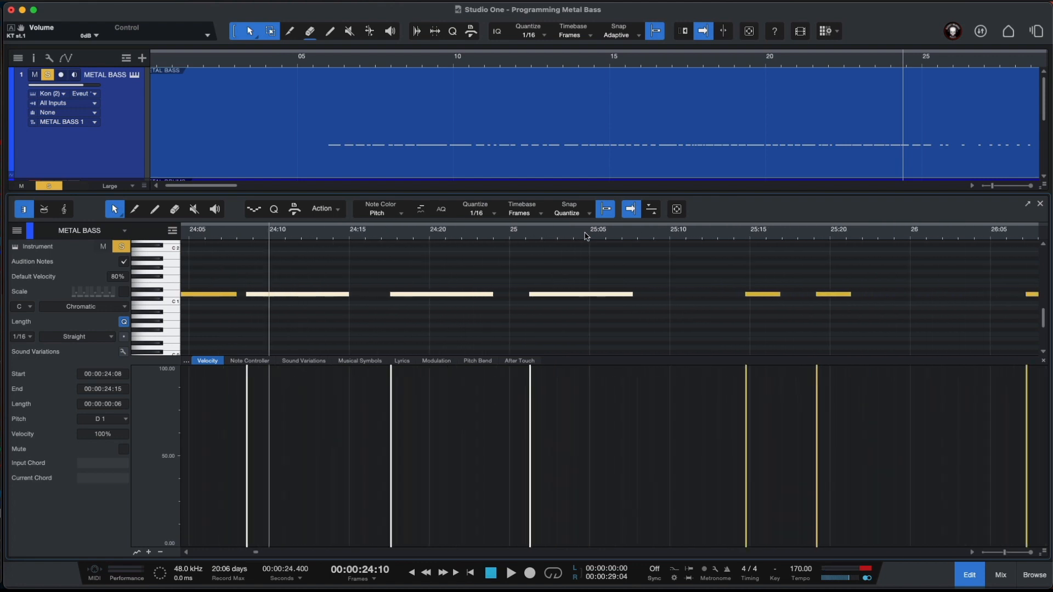
pyautogui.click(616, 296)
pyautogui.moveTo(592, 296); pyautogui.dragTo(677, 302)
# - Lengthen the two notes starting at 25:14 together, and extend the second one at 25:19 to 26:05
pyautogui.moveTo(727, 270); pyautogui.dragTo(838, 316)
pyautogui.scroll(4, 751, 224)
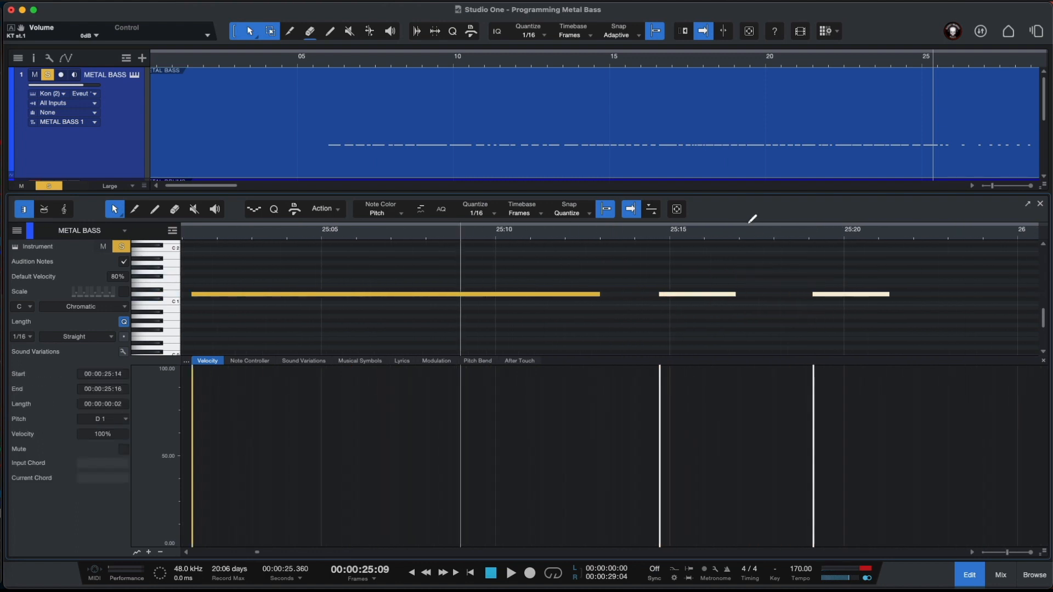
pyautogui.moveTo(738, 295); pyautogui.dragTo(775, 297)
pyautogui.hscroll(15, 778, 301)
pyautogui.click(624, 313)
pyautogui.moveTo(519, 296); pyautogui.dragTo(791, 323)
# - Extend the note at 26:07 to 26:19, leaving a small gap before the following note
pyautogui.hscroll(10, 790, 323)
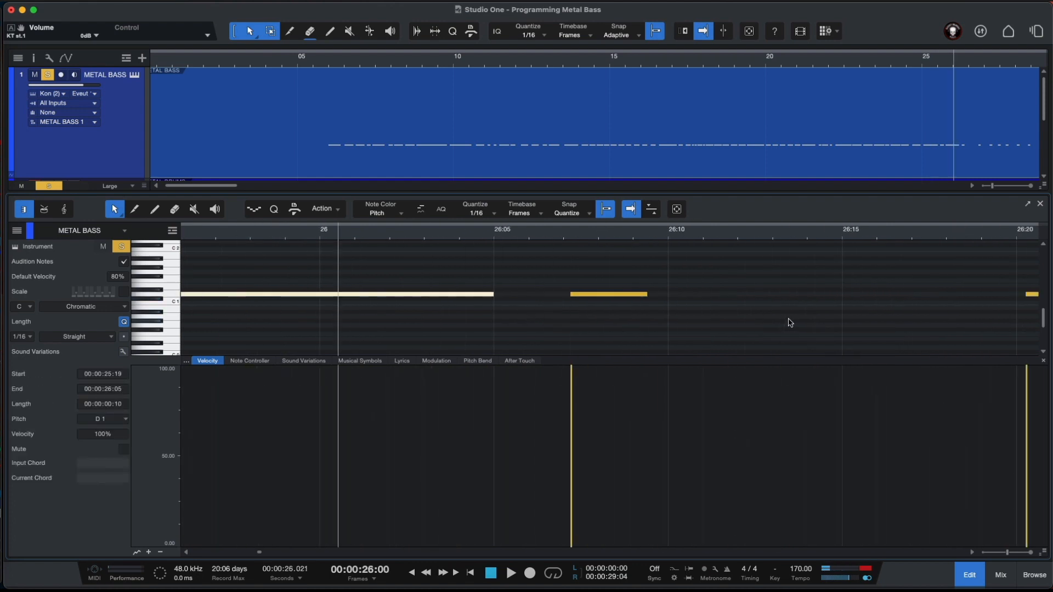
pyautogui.scroll(-4, 675, 235)
pyautogui.scroll(-1, 676, 233)
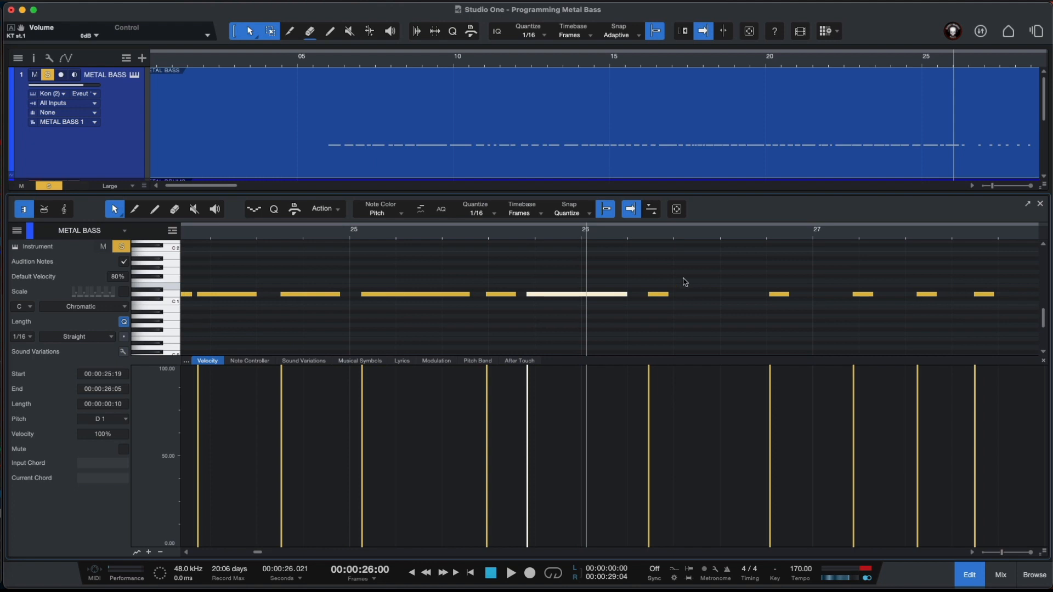
pyautogui.moveTo(668, 295); pyautogui.dragTo(752, 297)
pyautogui.scroll(4, 765, 237)
pyautogui.scroll(-3, 766, 237)
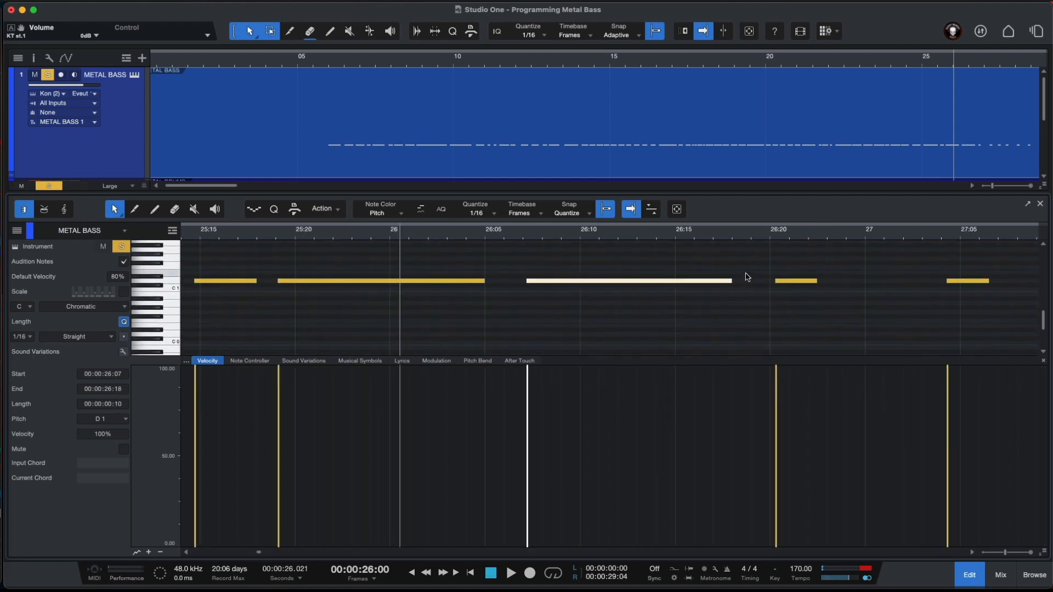
pyautogui.scroll(2, 751, 237)
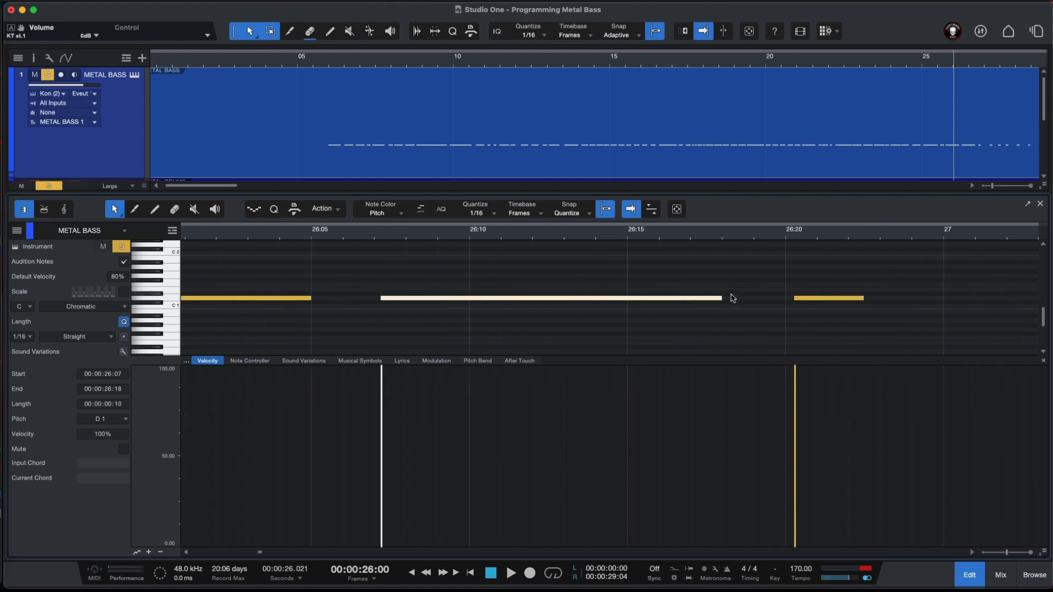
pyautogui.moveTo(722, 298); pyautogui.dragTo(753, 299)
# - Select the short notes from 26:20 through about 28:10 and lengthen them together to 0.0.2.17
pyautogui.hscroll(2, 753, 299)
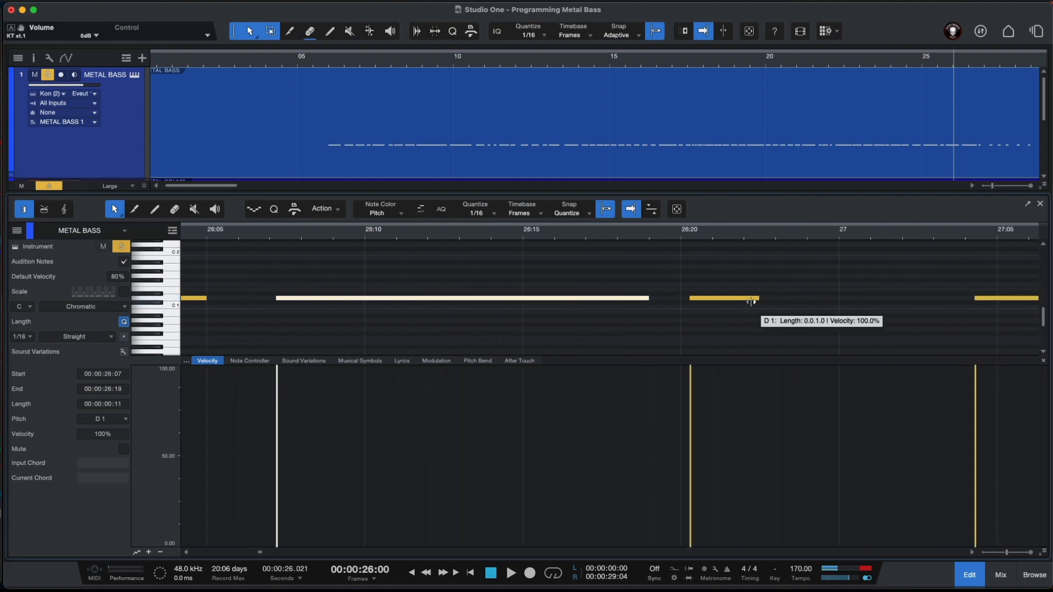
pyautogui.scroll(-5, 740, 237)
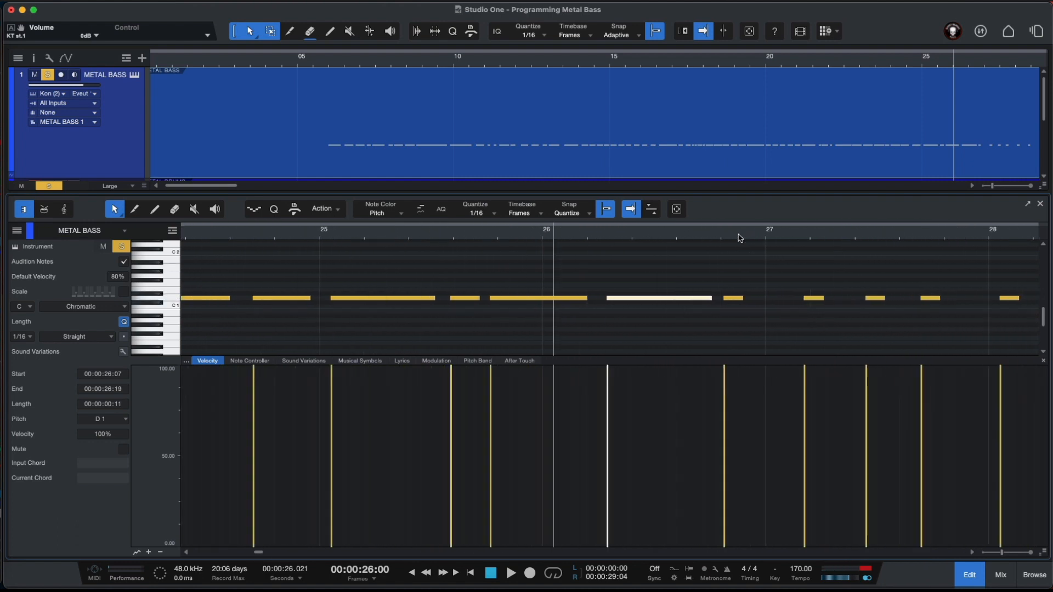
pyautogui.hscroll(3, 741, 250)
pyautogui.moveTo(466, 268); pyautogui.dragTo(840, 323)
pyautogui.scroll(3, 787, 236)
pyautogui.scroll(1, 787, 236)
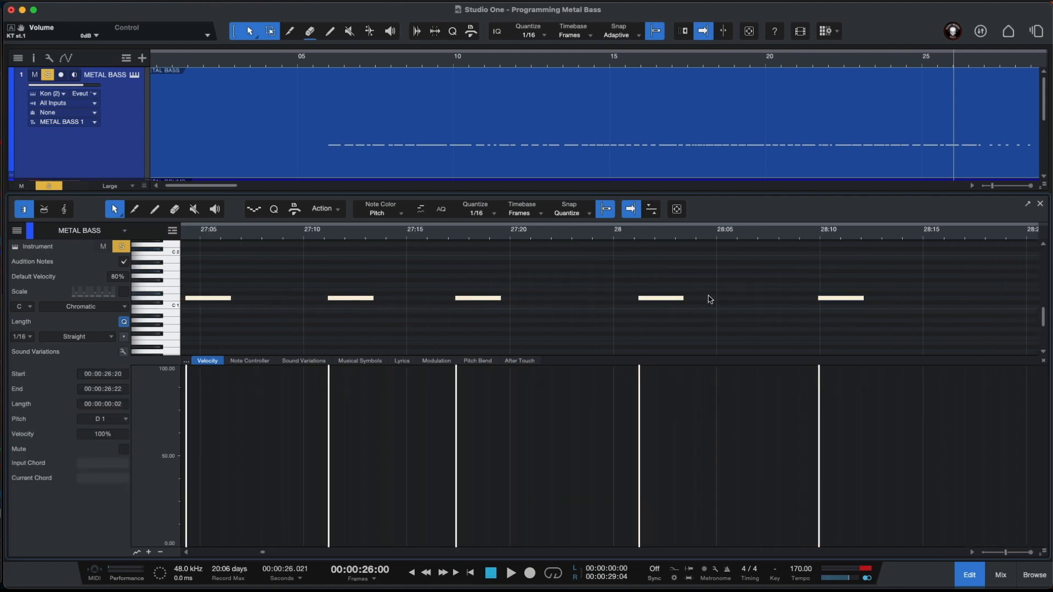
pyautogui.moveTo(684, 299); pyautogui.dragTo(744, 303)
pyautogui.click(663, 273)
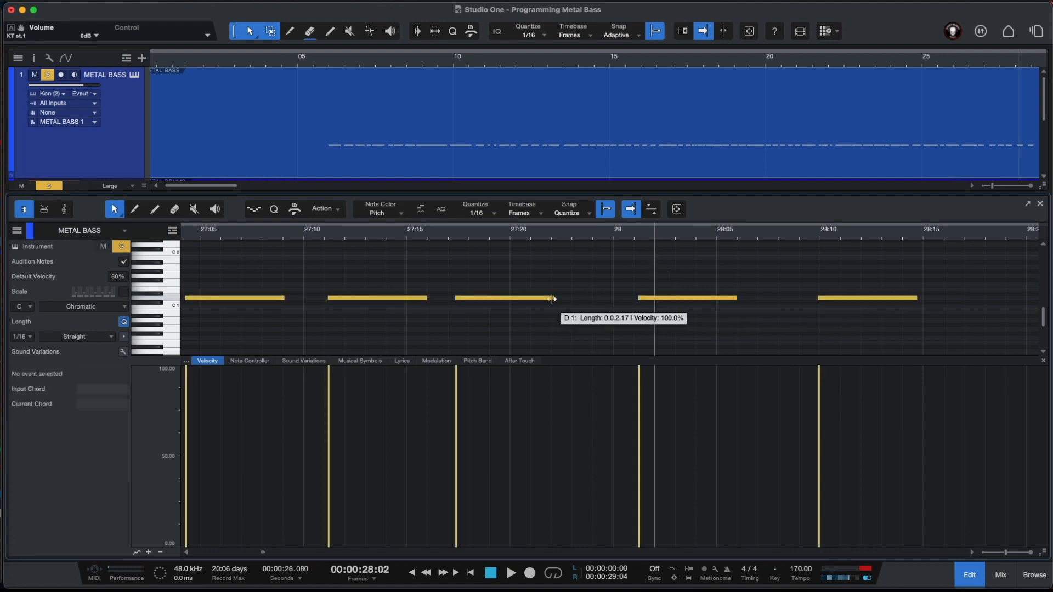
# - Extend the notes at 27:17, 28:01 and 28:10 individually, leaving small gaps before the notes that follow
pyautogui.moveTo(554, 299); pyautogui.dragTo(615, 306)
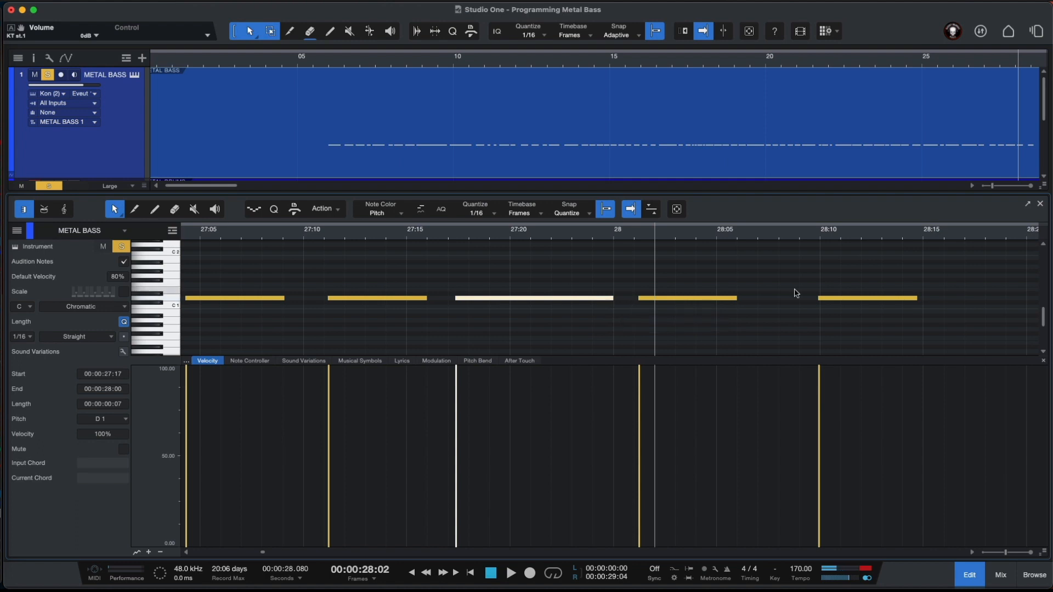
pyautogui.moveTo(737, 299); pyautogui.dragTo(799, 300)
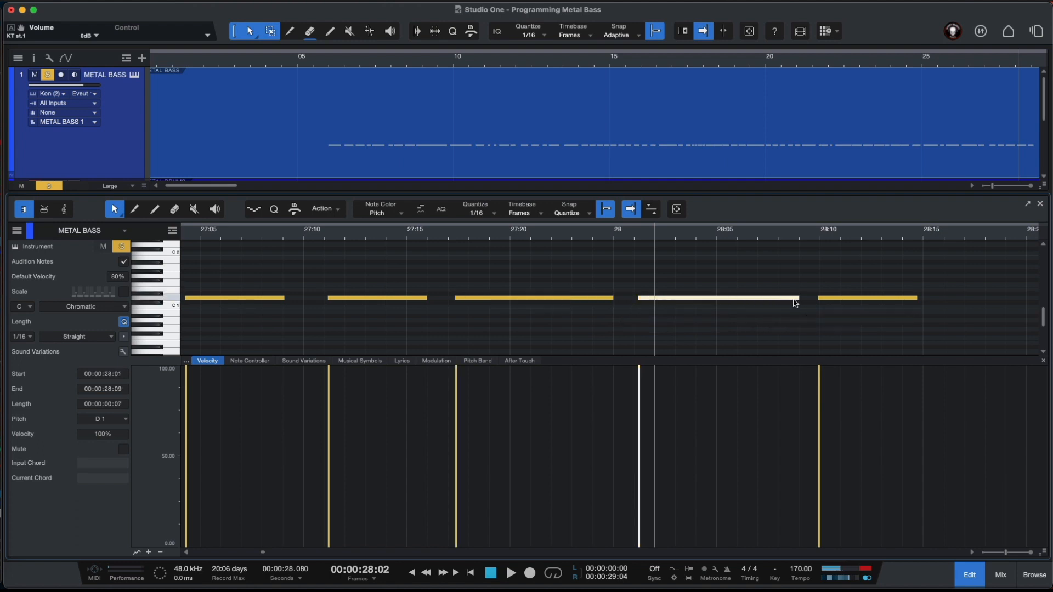
pyautogui.hscroll(3, 924, 296)
pyautogui.moveTo(755, 298); pyautogui.dragTo(858, 304)
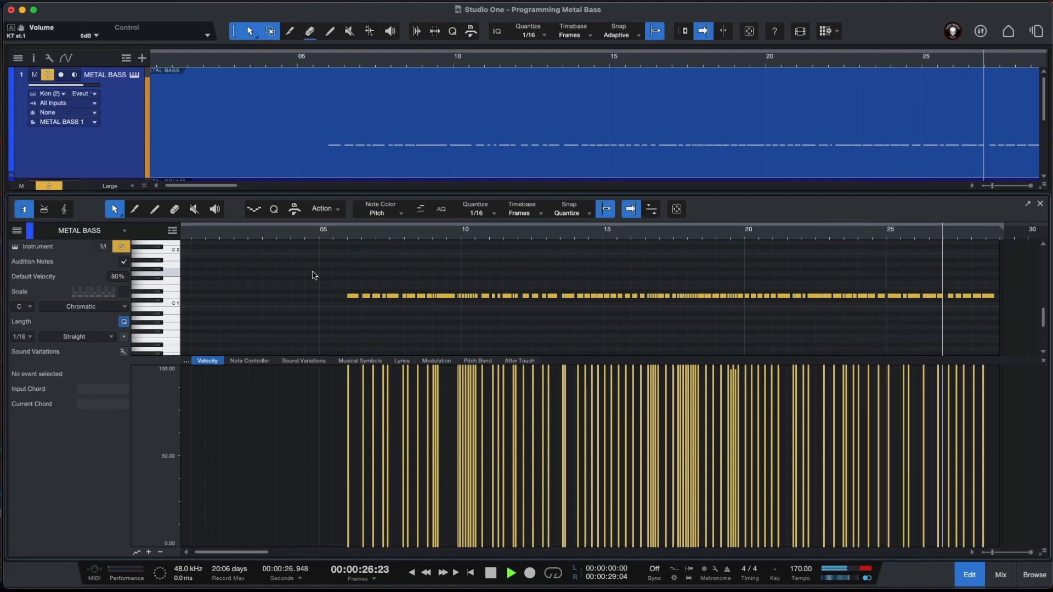
# - Play back the lengthened bass part in the full mix with its track unsoloed, then stop and solo the track again
pyautogui.press('s')
pyautogui.press('space')
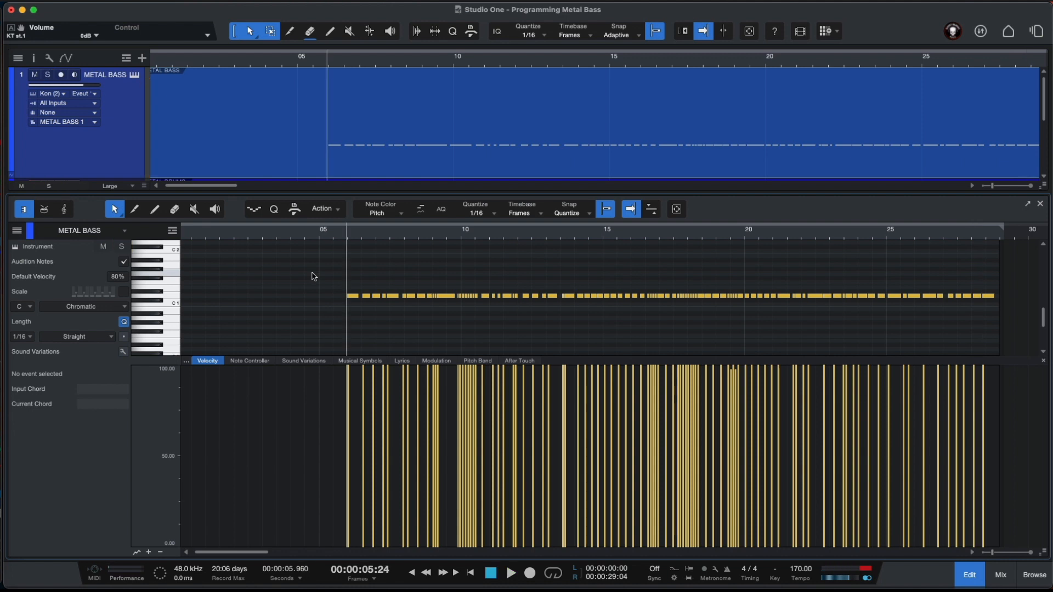
pyautogui.press('space')
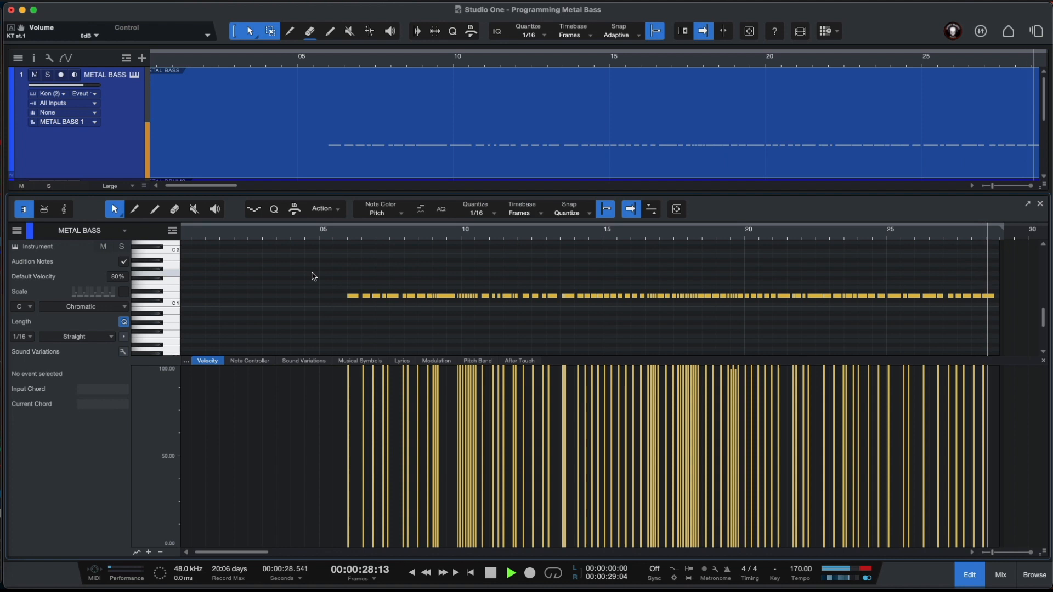
pyautogui.press('s')
pyautogui.press('space')
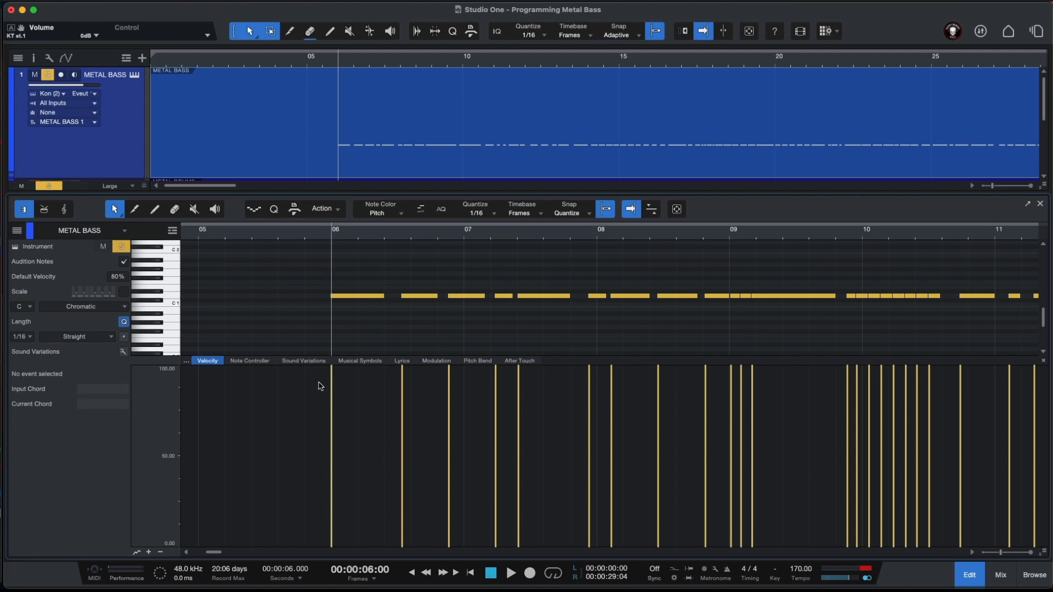
# - Lower the velocities of the second, third and fourth notes of the part to about 80%, 90% and 95%
pyautogui.moveTo(403, 373); pyautogui.dragTo(426, 406)
pyautogui.moveTo(403, 376); pyautogui.dragTo(403, 388)
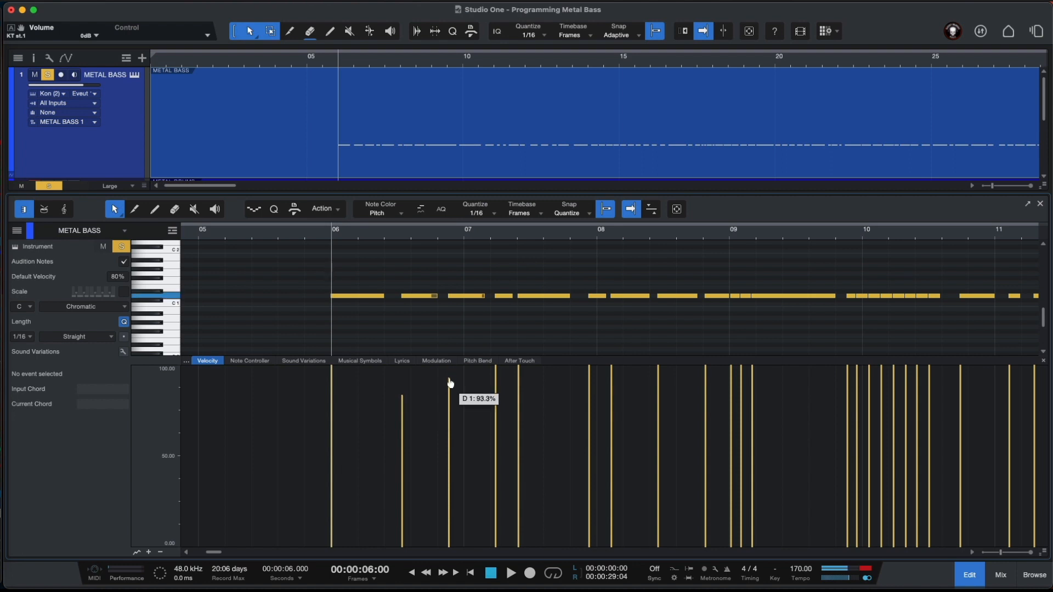
pyautogui.moveTo(404, 401); pyautogui.dragTo(405, 405)
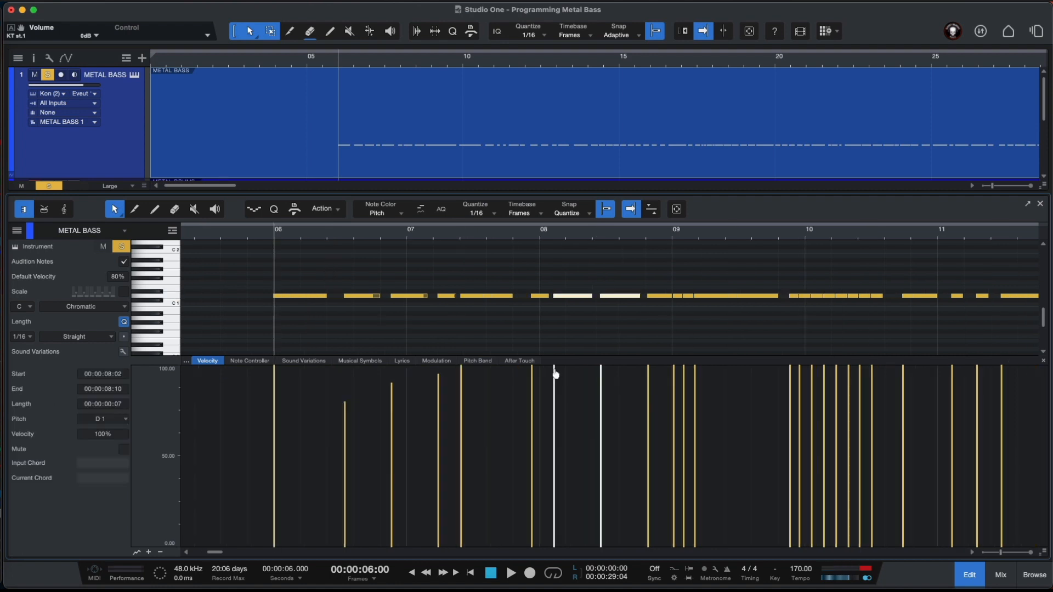
# - Lower the velocities of the two notes starting at 08:02 to about 91% and the short pair at 09:00 to about 90%
pyautogui.moveTo(555, 388); pyautogui.dragTo(556, 390)
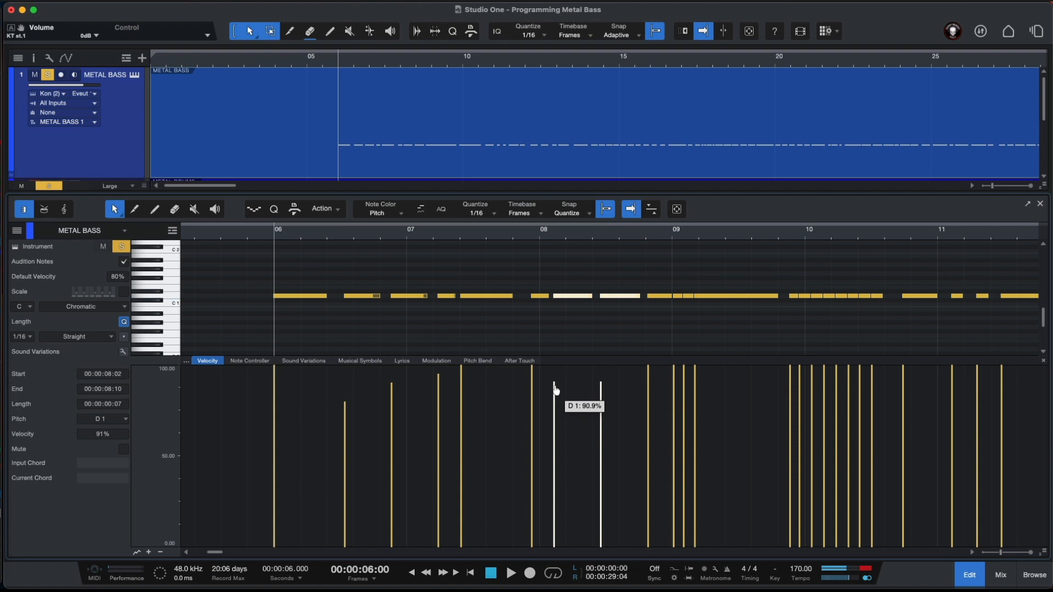
pyautogui.moveTo(504, 373); pyautogui.dragTo(504, 388)
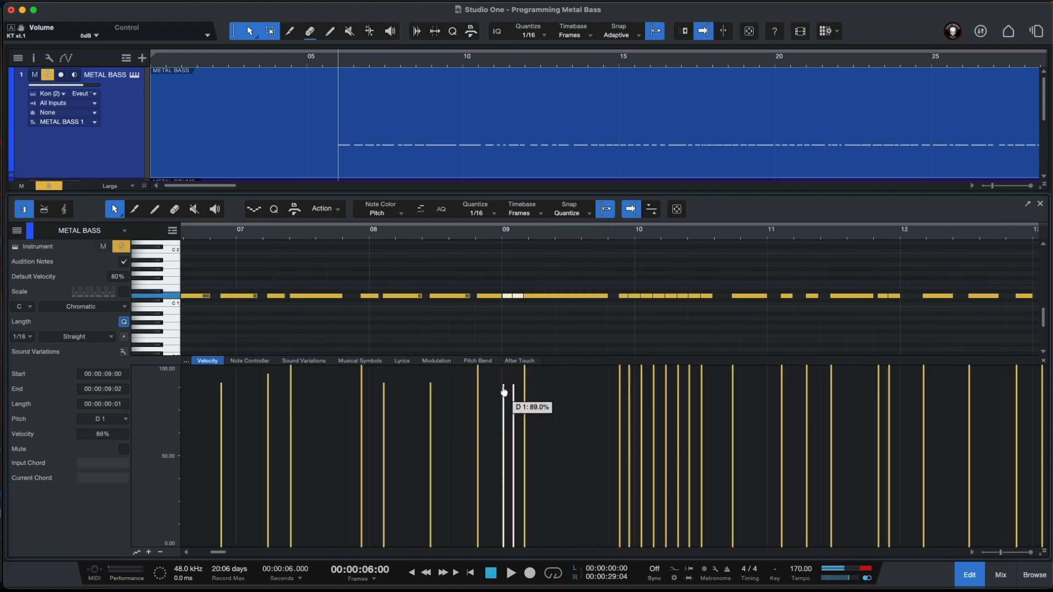
pyautogui.moveTo(524, 374)
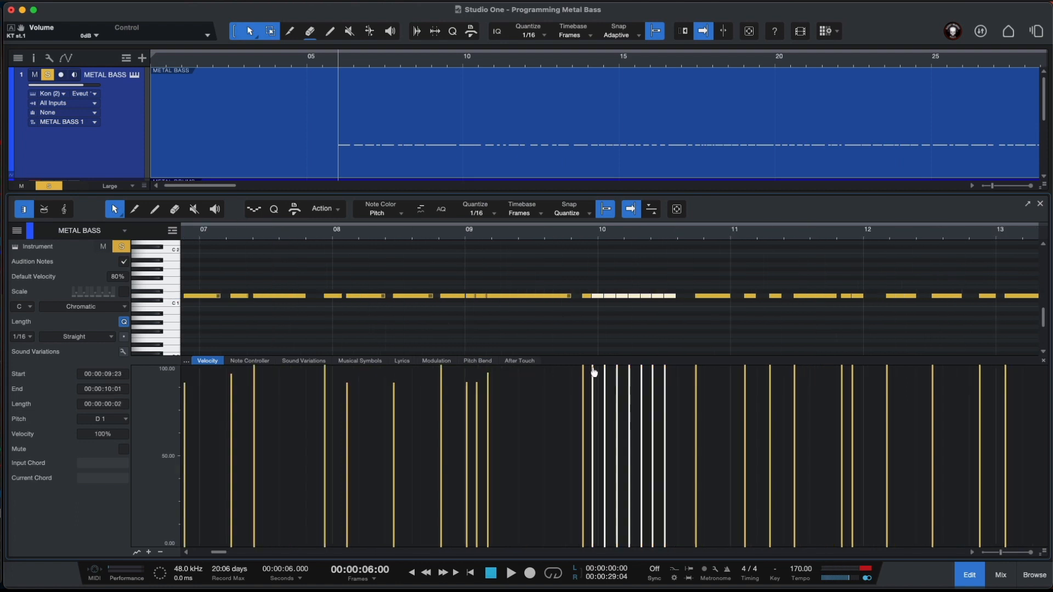
# - Lower the fast run from 09:23 to 86% velocity, its preceding note to about 96%, and the two short notes after 11:00 to about 90%
pyautogui.moveTo(592, 372); pyautogui.dragTo(596, 396)
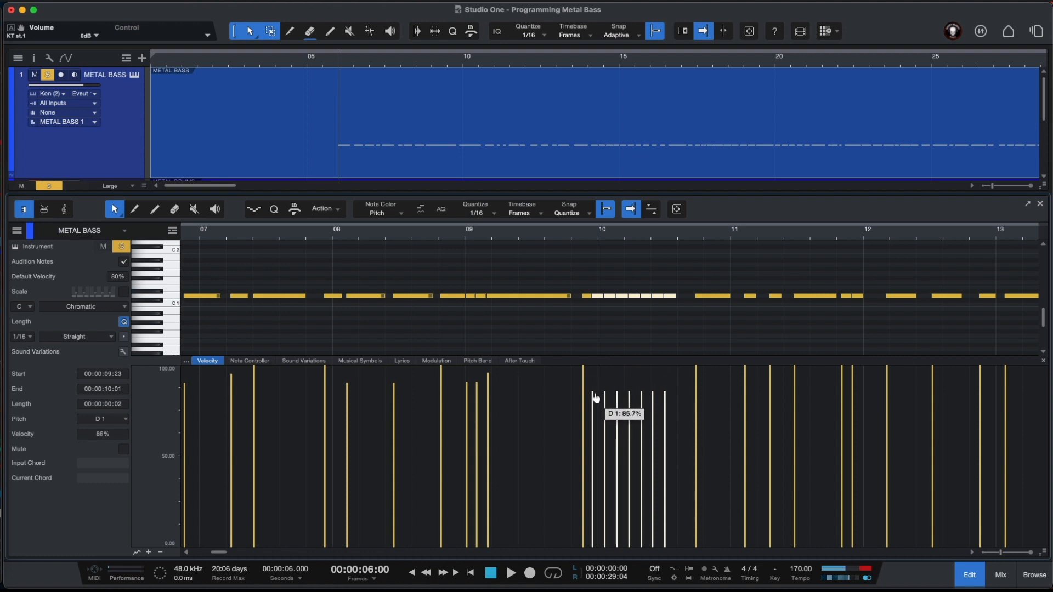
pyautogui.moveTo(583, 373); pyautogui.dragTo(584, 377)
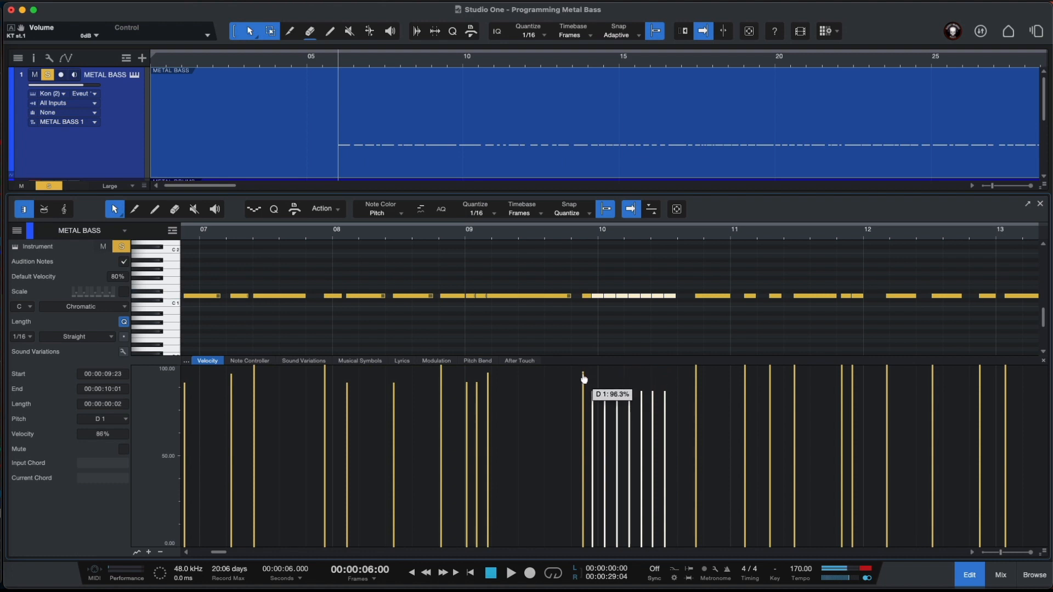
pyautogui.moveTo(483, 373); pyautogui.dragTo(485, 387)
pyautogui.moveTo(484, 389); pyautogui.dragTo(485, 390)
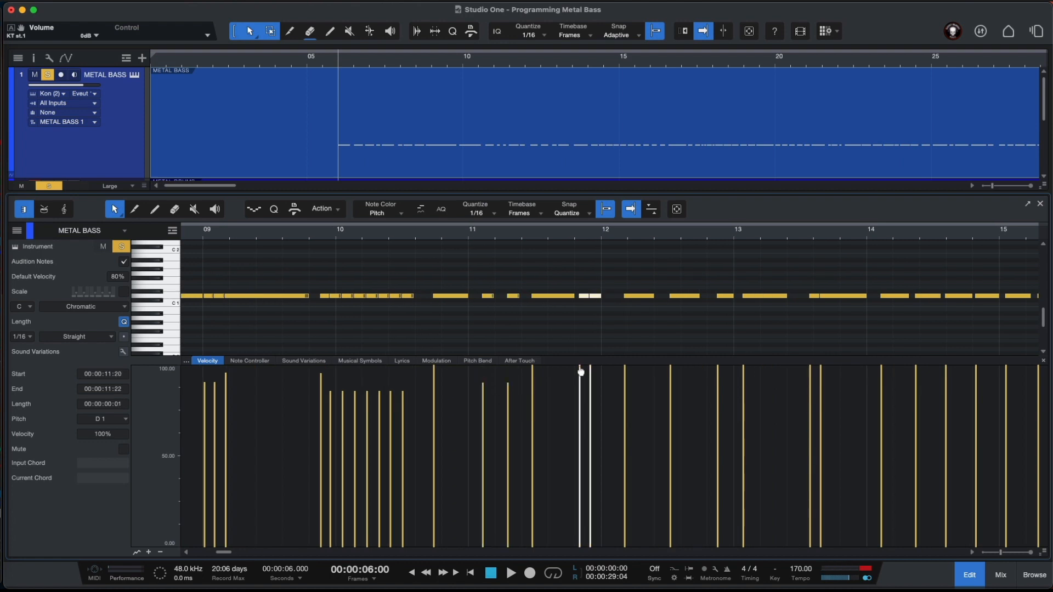
# - Lower the velocities of the short pair at 11:20 to 85% and the longer note just before it to about 95%
pyautogui.moveTo(581, 372); pyautogui.dragTo(582, 384)
pyautogui.moveTo(582, 397); pyautogui.dragTo(581, 397)
pyautogui.moveTo(533, 373); pyautogui.dragTo(534, 379)
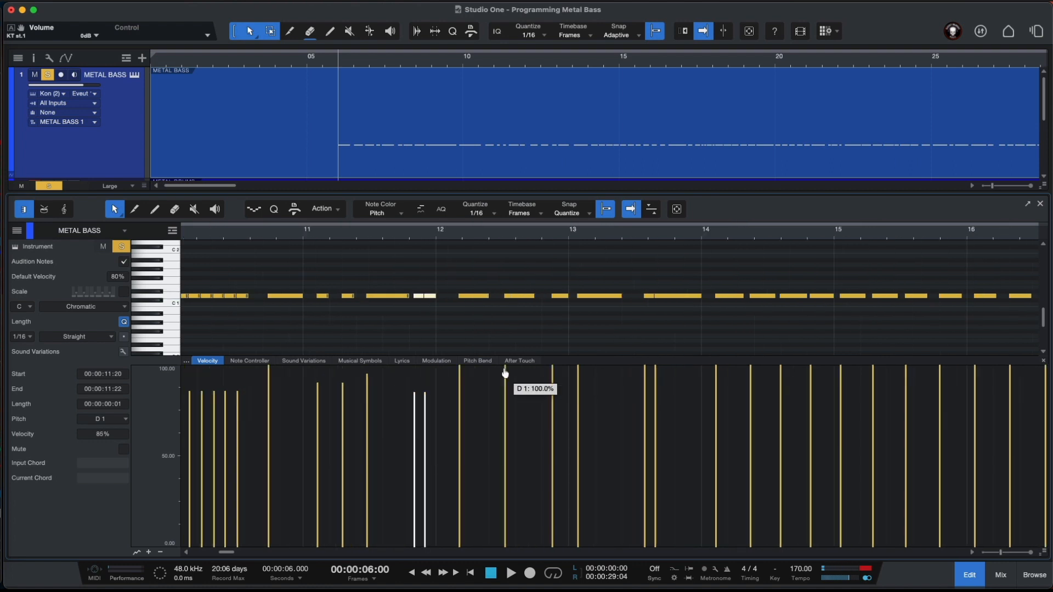
# - Lower the velocities of selected notes from about 12:12 through 14:20 to varied values between about 85% and 95%
pyautogui.moveTo(505, 372); pyautogui.dragTo(505, 382)
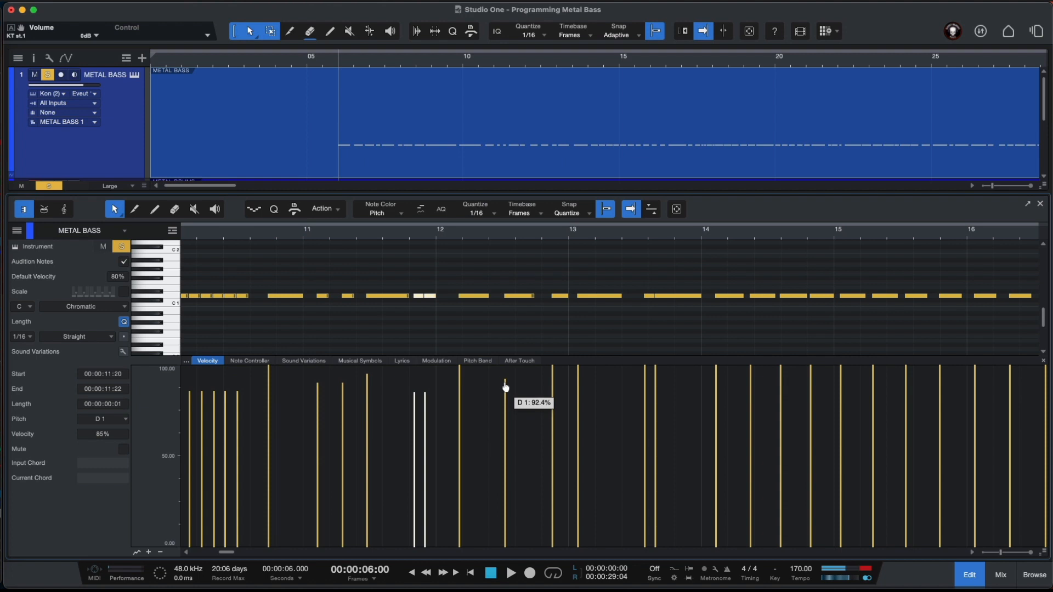
pyautogui.moveTo(579, 373); pyautogui.dragTo(561, 393)
pyautogui.hscroll(3, 560, 373)
pyautogui.hscroll(3, 549, 384)
pyautogui.click(592, 388)
# - Lower the three notes from 15:07 to about 91% velocity with the middle one at 86%, and the note at 16:07 to about 90%
pyautogui.moveTo(583, 370); pyautogui.dragTo(615, 396)
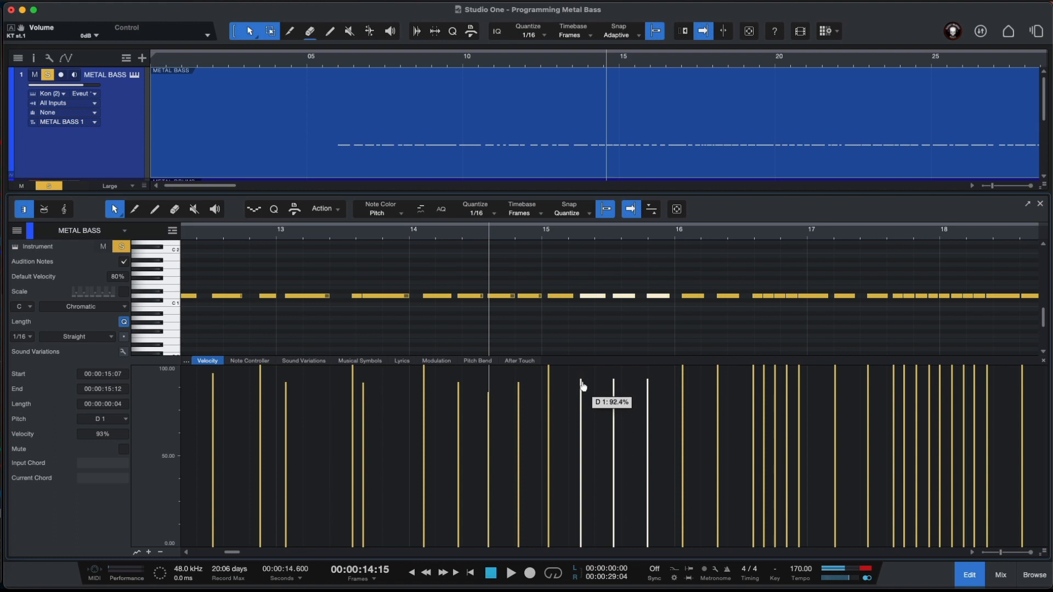
pyautogui.click(622, 388)
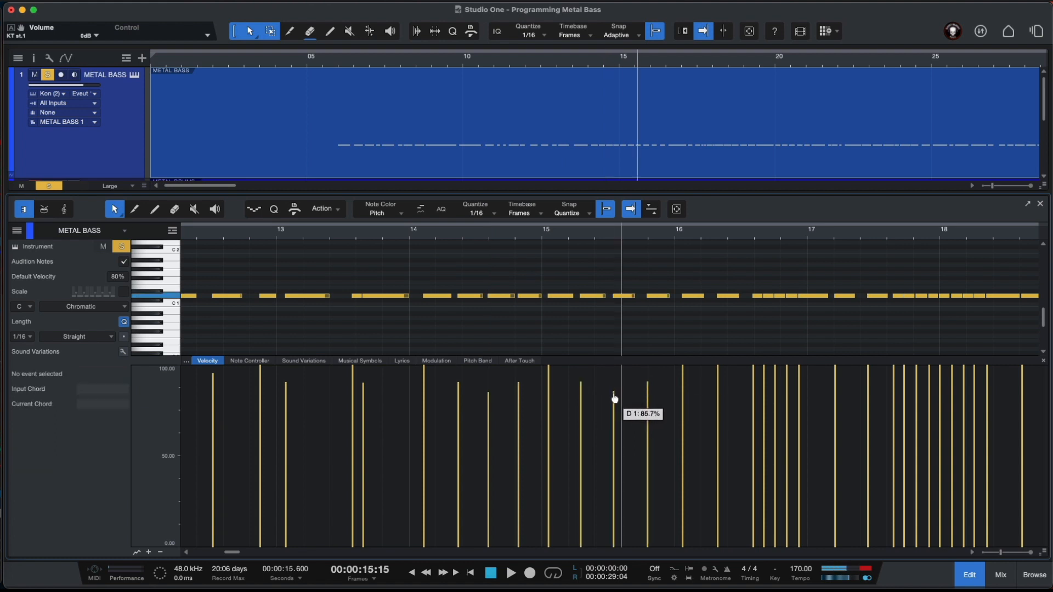
pyautogui.moveTo(717, 371); pyautogui.dragTo(719, 388)
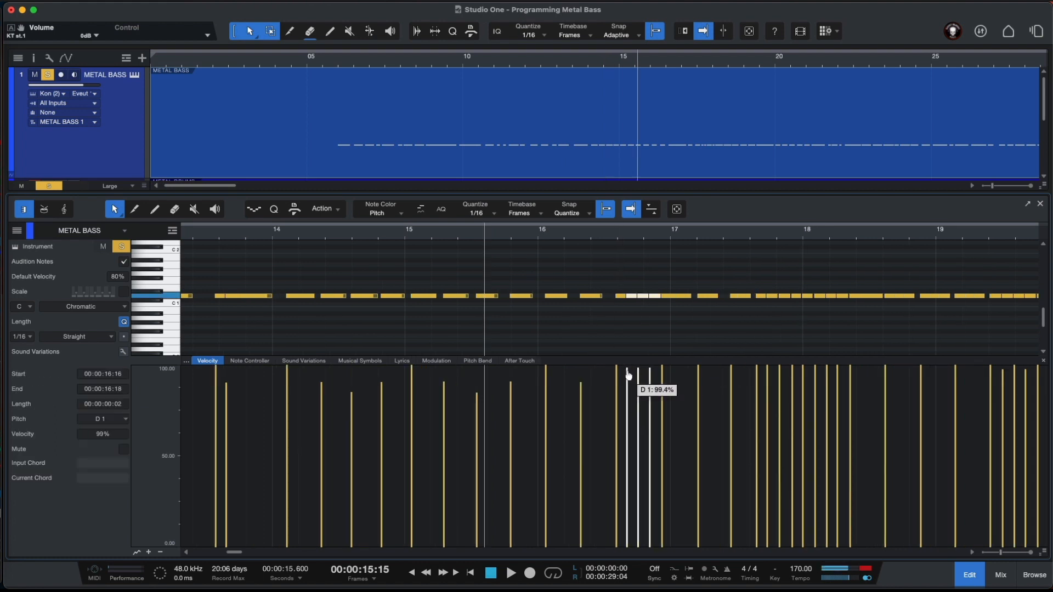
# - Lower the short notes from 16:16 and the run from 17:18 to about 90% velocity, dipping to about 86% mid-run
pyautogui.moveTo(629, 372); pyautogui.dragTo(606, 376)
pyautogui.hscroll(2, 627, 387)
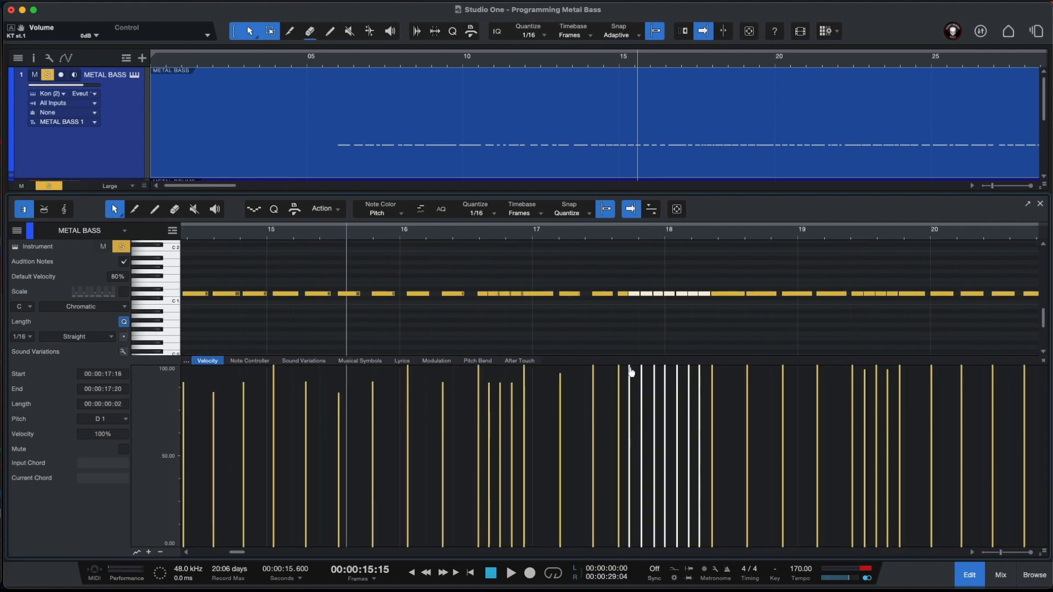
pyautogui.moveTo(630, 370); pyautogui.dragTo(630, 388)
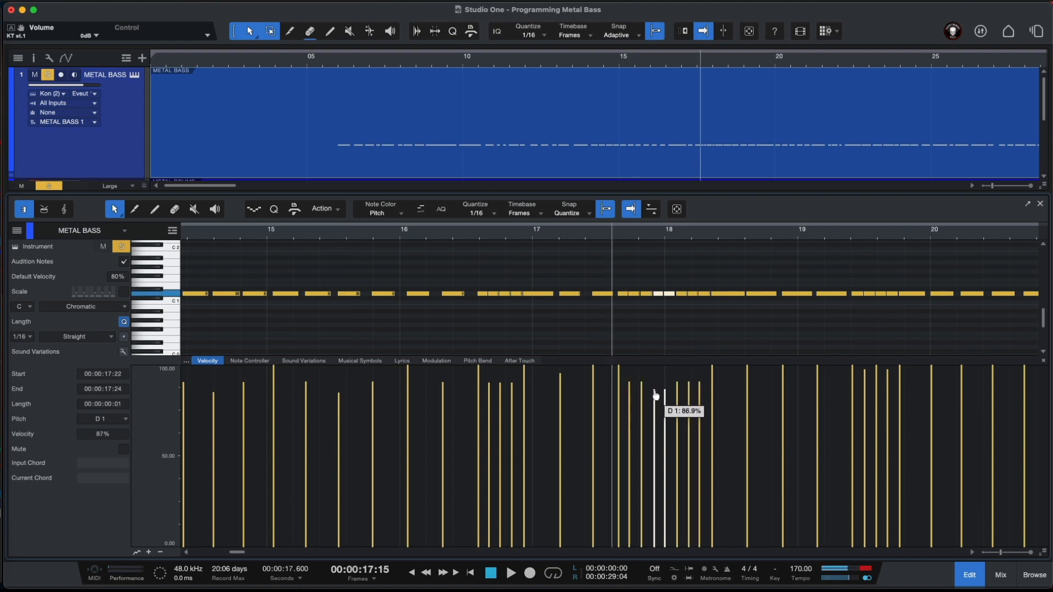
pyautogui.moveTo(679, 388); pyautogui.dragTo(680, 397)
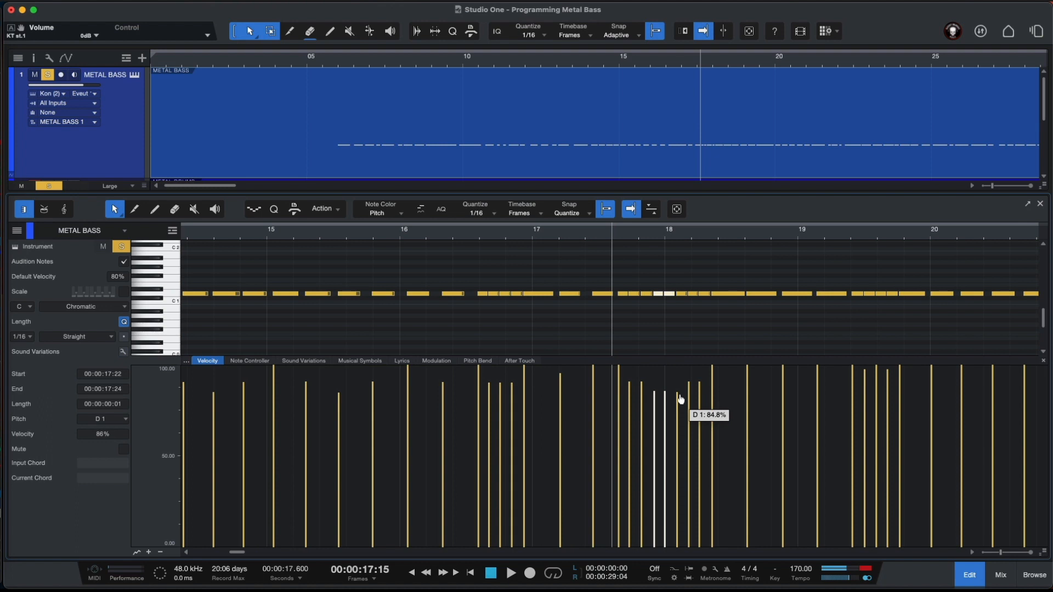
# - Lower the notes between 18:08 and 19:03 to about 95% velocity and the four short notes from 19:10 to about 88–90%
pyautogui.moveTo(713, 368); pyautogui.dragTo(714, 377)
pyautogui.moveTo(714, 379); pyautogui.dragTo(692, 379)
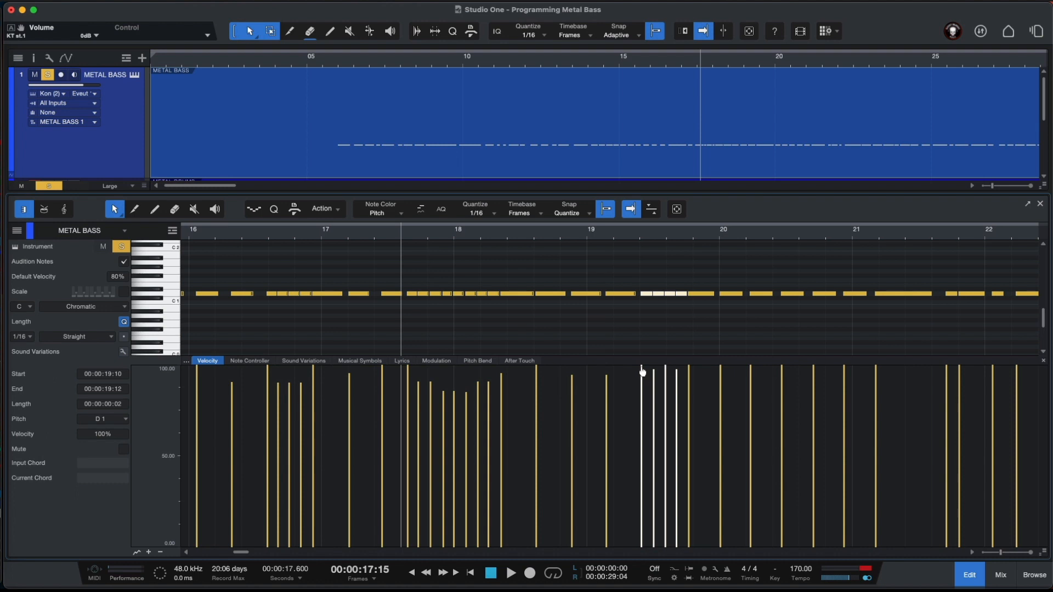
pyautogui.moveTo(644, 373); pyautogui.dragTo(644, 388)
pyautogui.moveTo(656, 367); pyautogui.dragTo(657, 382)
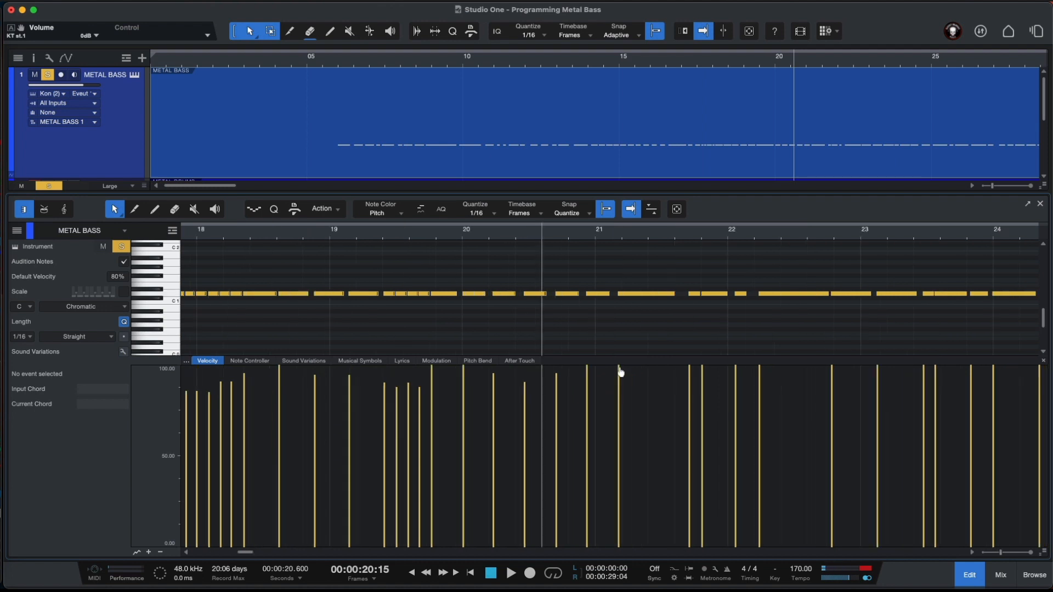
# - Lower the velocities of the notes at about 21:04 and 21:20 to about 90% and the long note after 22:00 to about 86%
pyautogui.moveTo(621, 381); pyautogui.dragTo(620, 389)
pyautogui.hscroll(3, 619, 389)
pyautogui.moveTo(539, 368); pyautogui.dragTo(597, 392)
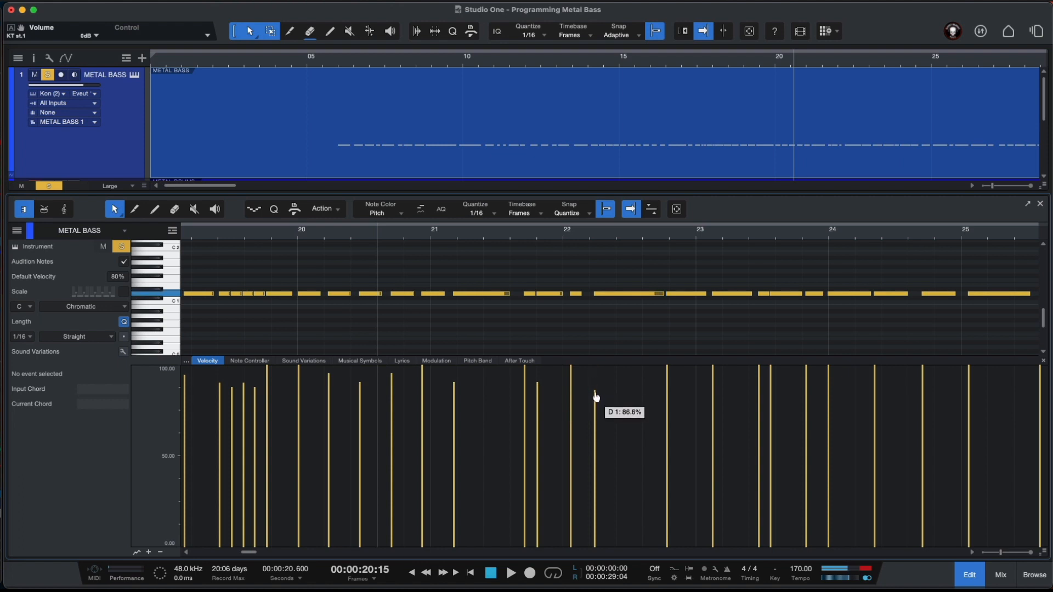
# - Lower the velocities of selected notes from about 23:02 through 25:00, using about 95%, 91%, 90% and 86.6%
pyautogui.hscroll(3, 596, 398)
pyautogui.moveTo(577, 367); pyautogui.dragTo(588, 384)
pyautogui.hscroll(3, 579, 381)
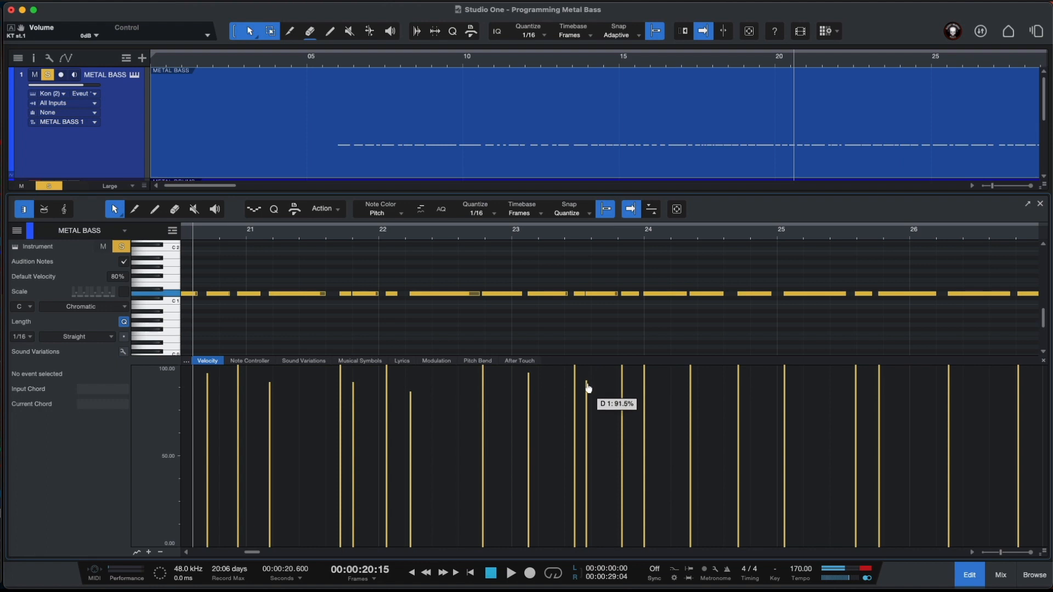
pyautogui.moveTo(644, 367); pyautogui.dragTo(621, 387)
pyautogui.hscroll(3, 630, 378)
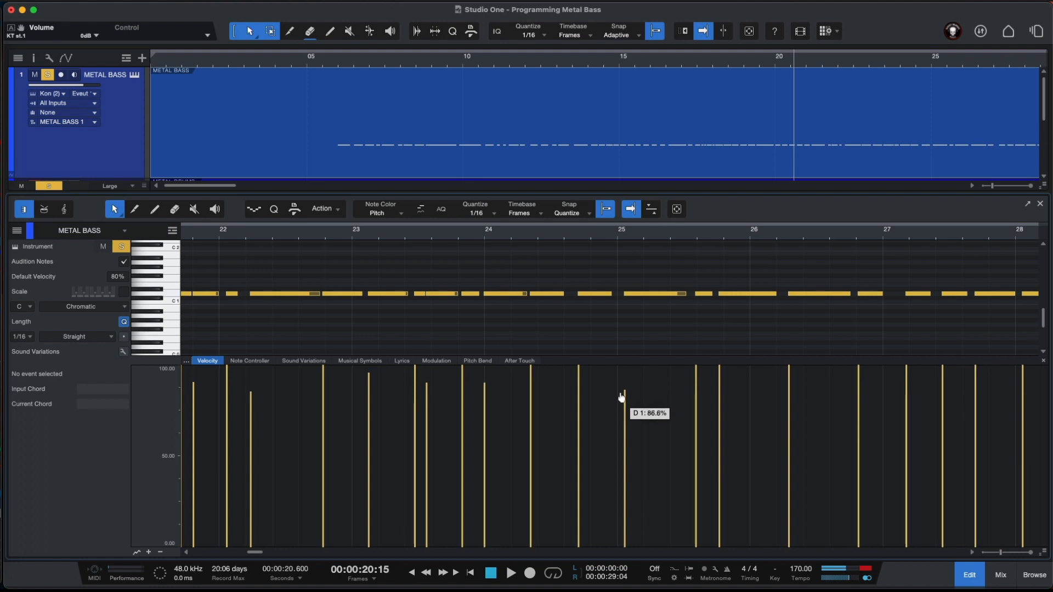
# - Lower the velocities of selected notes from after 25:00 to the end of the part to about 90–95%
pyautogui.hscroll(3, 603, 384)
pyautogui.moveTo(548, 367); pyautogui.dragTo(550, 376)
pyautogui.moveTo(688, 369); pyautogui.dragTo(689, 381)
pyautogui.moveTo(771, 368)
pyautogui.mouseDown()
pyautogui.moveTo(773, 386)
pyautogui.moveTo(804, 371)
pyautogui.moveTo(804, 380)
pyautogui.mouseUp()
pyautogui.moveTo(898, 374); pyautogui.dragTo(898, 388)
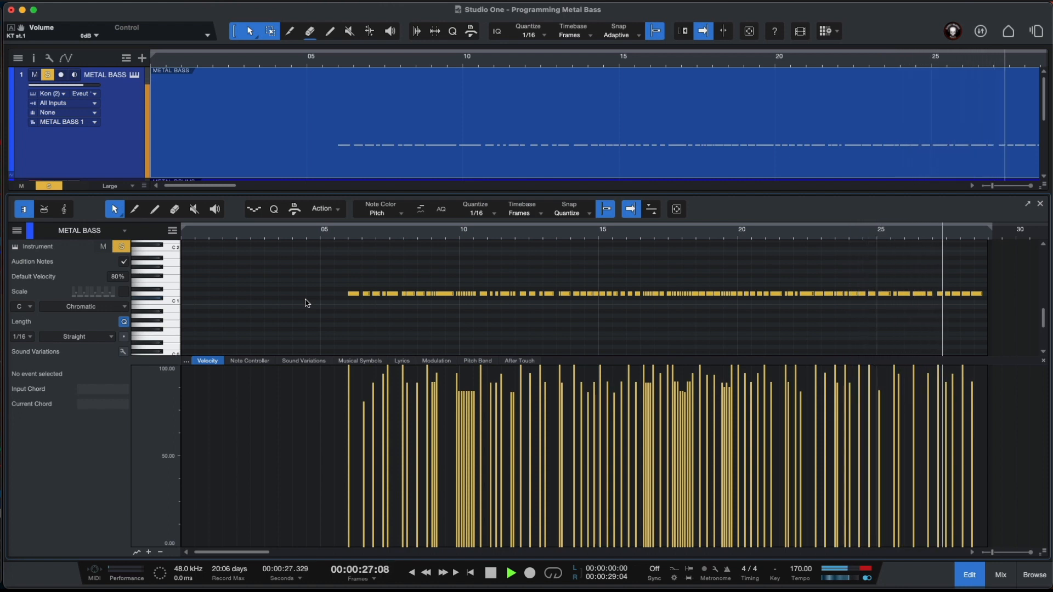
# - Stop the soloed bass and play the part with its varied velocities from the start in the full mix
pyautogui.press('space')
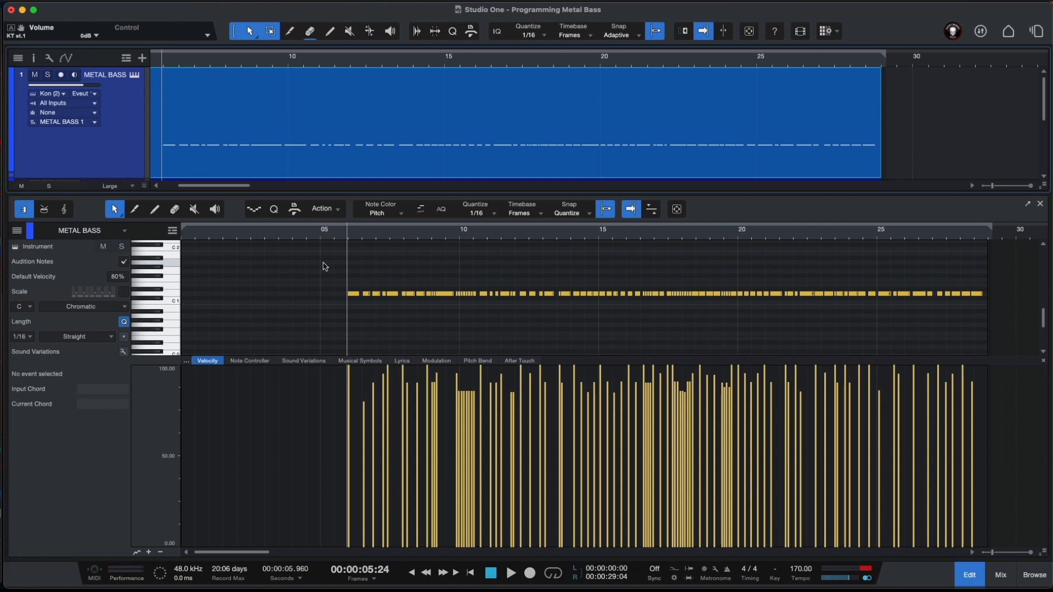
pyautogui.press('space')
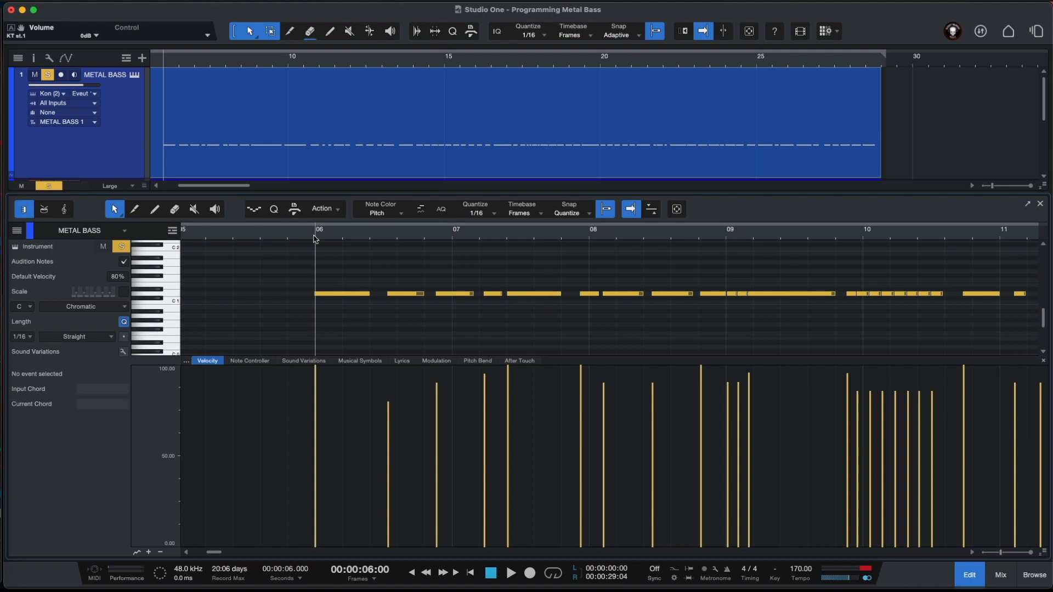
# - Select the first note at 06:00 and play back the bass part with its varied pitches in the full mix
pyautogui.click(347, 295)
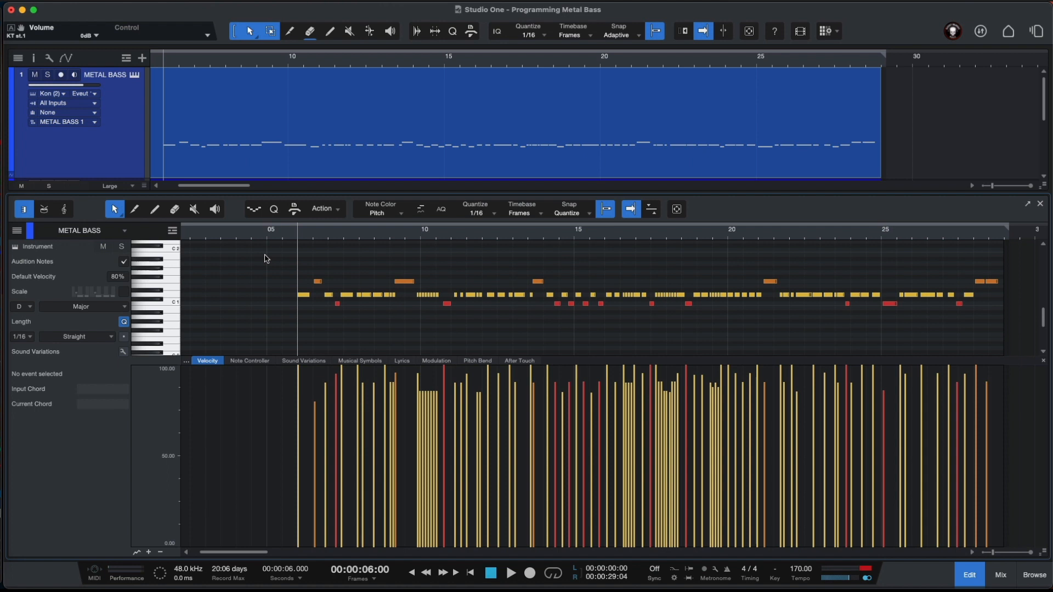
pyautogui.press('space')
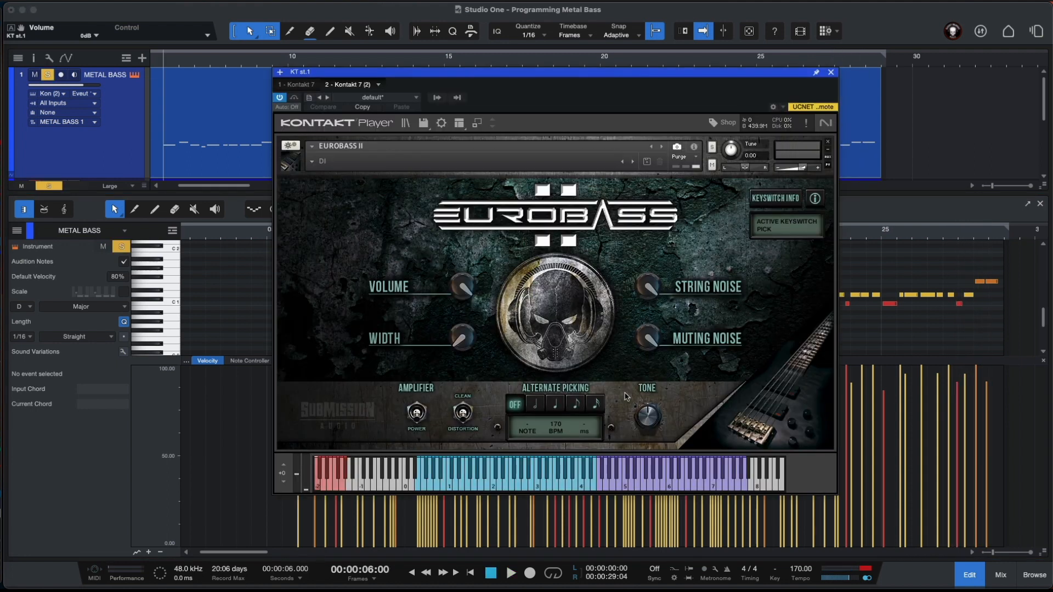
# - Try 1/16 alternate picking in EUROBASS II, set it to 1/4, and play the unsoloed part in the full mix
pyautogui.click(595, 404)
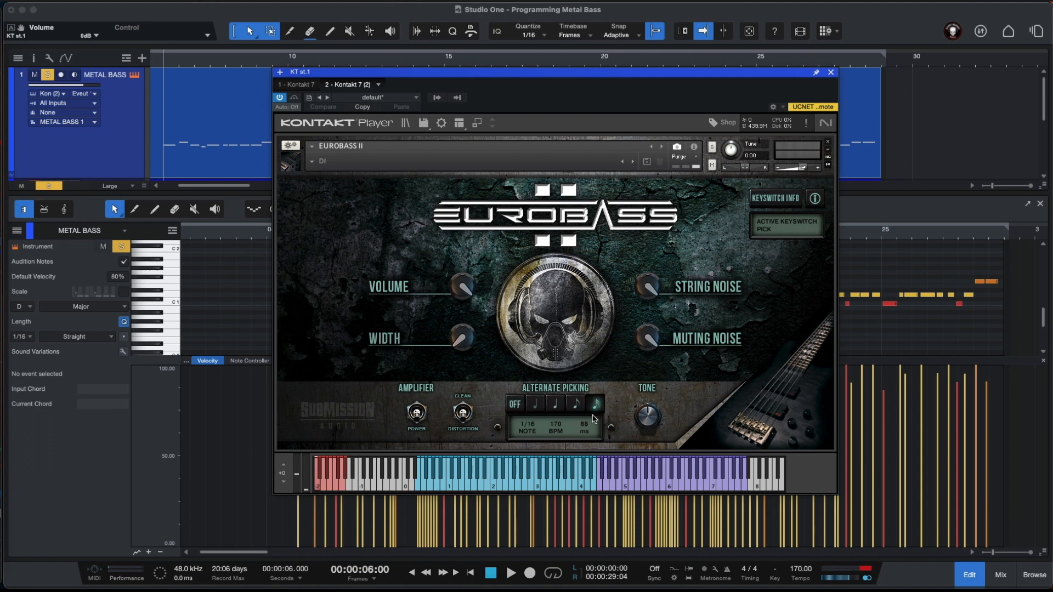
pyautogui.click(555, 410)
pyautogui.press('s')
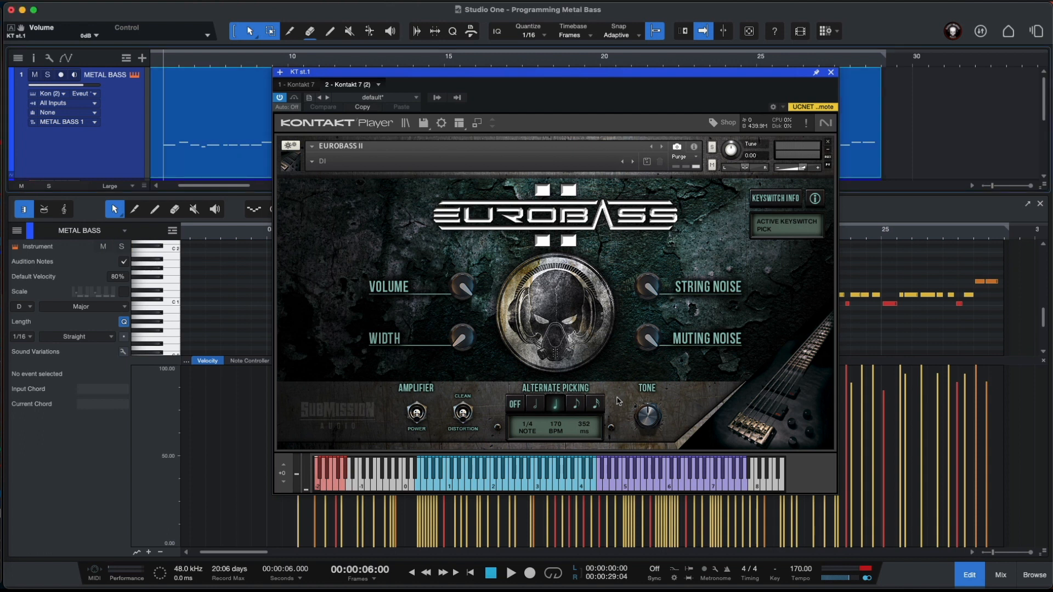
pyautogui.press('space')
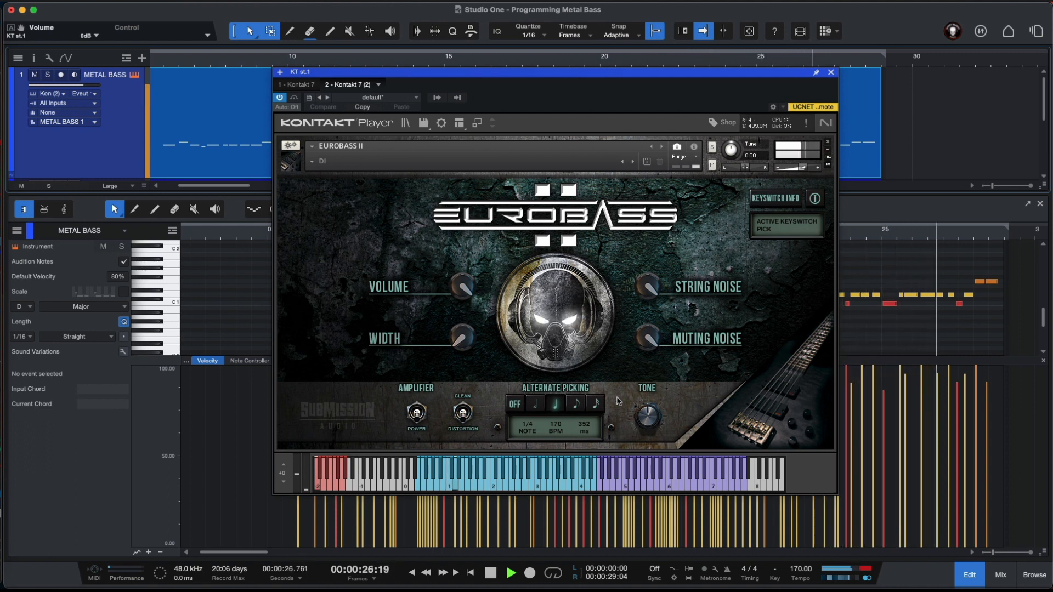
# - Stop playback and open EUROBASS II's keyswitch info
pyautogui.press('space')
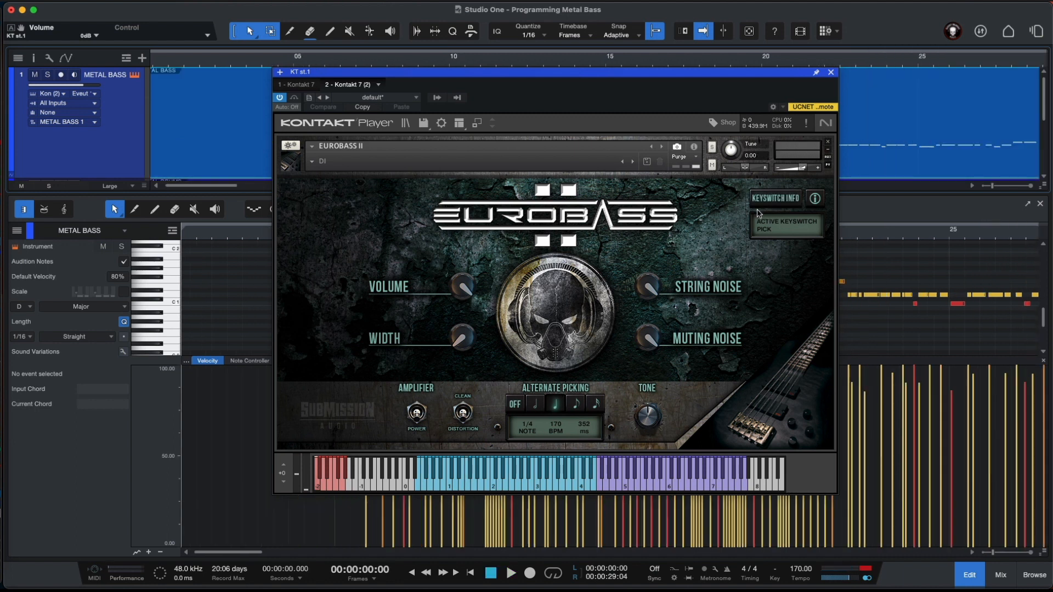
pyautogui.click(783, 201)
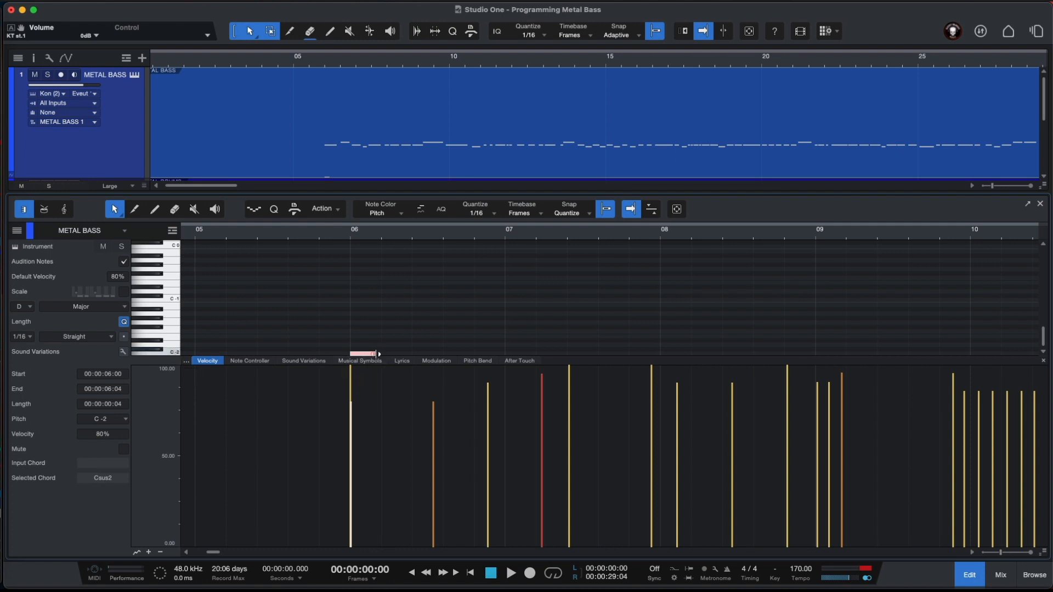
# - Lay out keyswitch notes under the bass part: C -2 from 06:00 to about 06:10, C# -2 at 06:13 and D -2 at 06:22
pyautogui.moveTo(379, 354); pyautogui.dragTo(412, 354)
pyautogui.scroll(3, 441, 340)
pyautogui.click(440, 350)
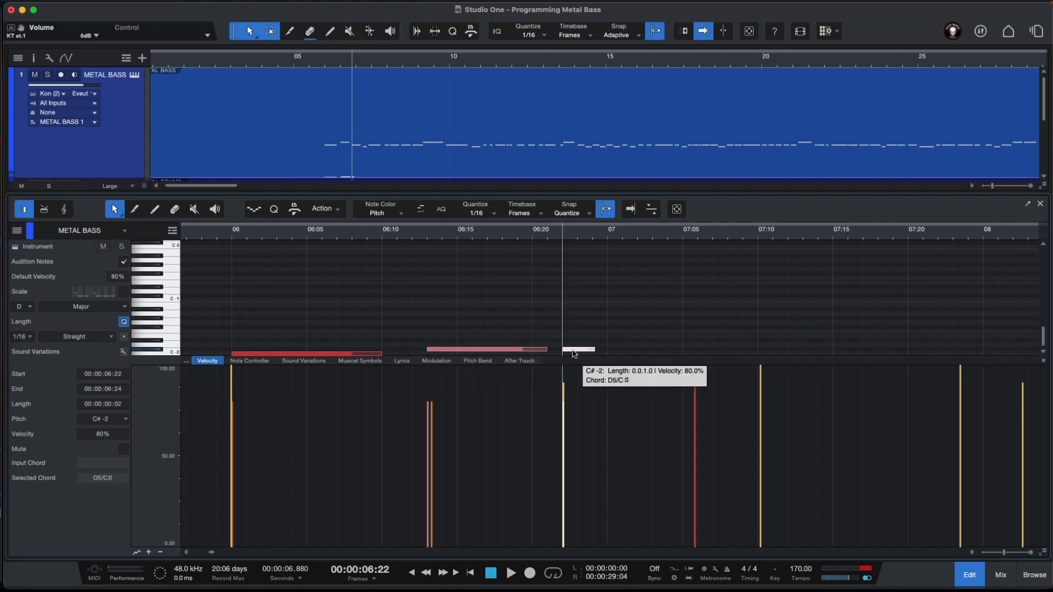
pyautogui.moveTo(574, 354); pyautogui.dragTo(571, 348)
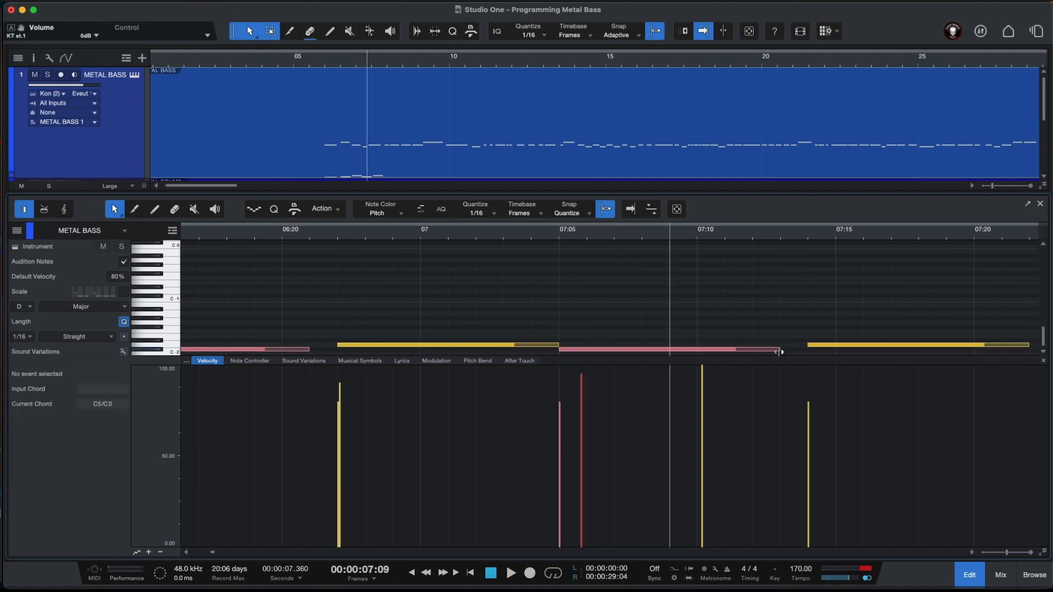
# - Shorten the C# -2 keyswitch at 07:05 to end at 07:09 and set the D -2 keyswitch to span 07:10 to 07:15
pyautogui.moveTo(779, 350); pyautogui.dragTo(654, 348)
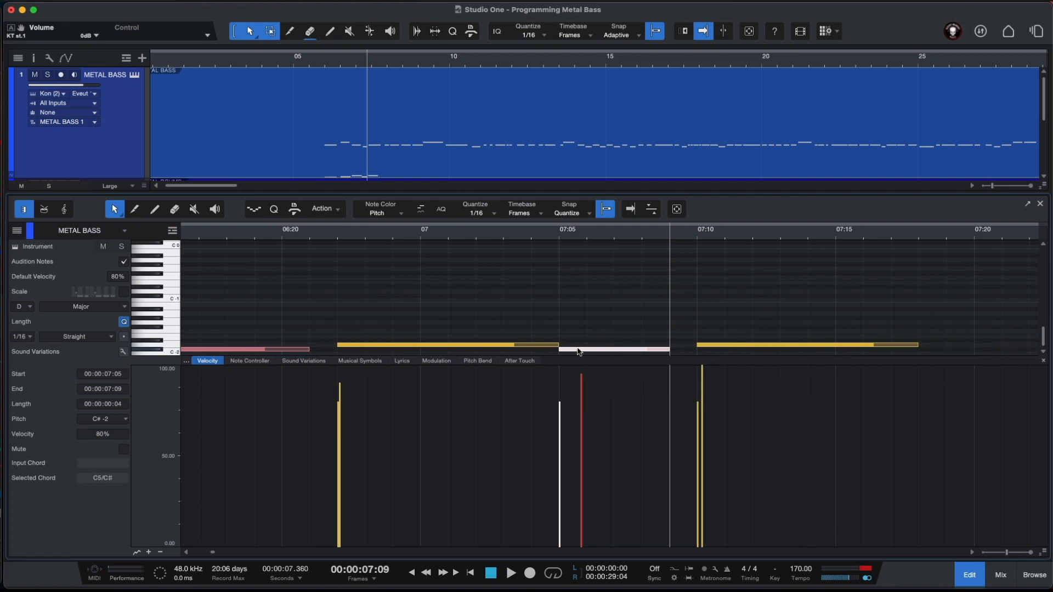
pyautogui.hscroll(3, 735, 291)
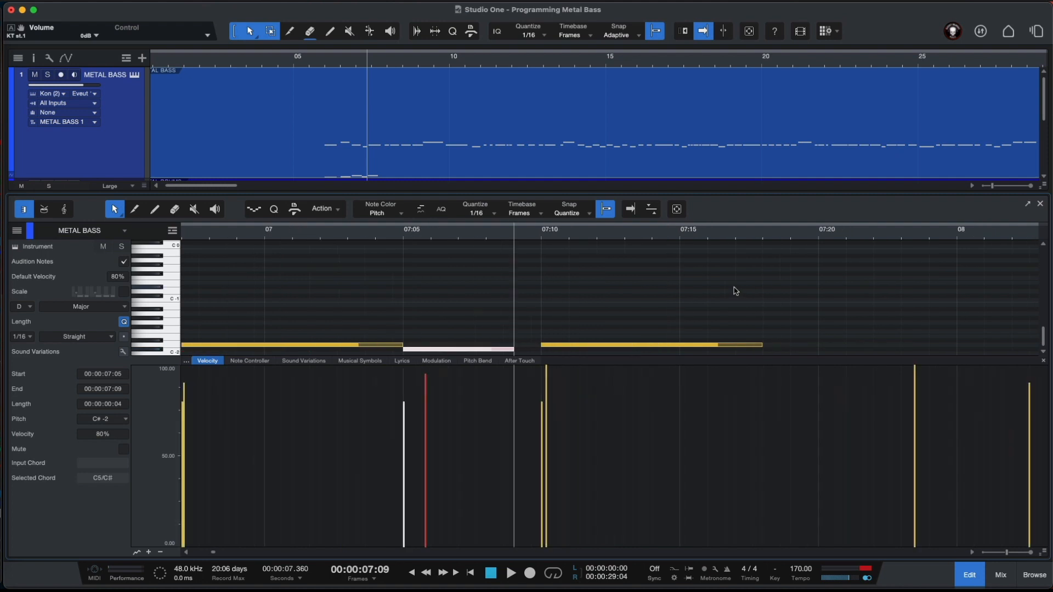
pyautogui.click(543, 239)
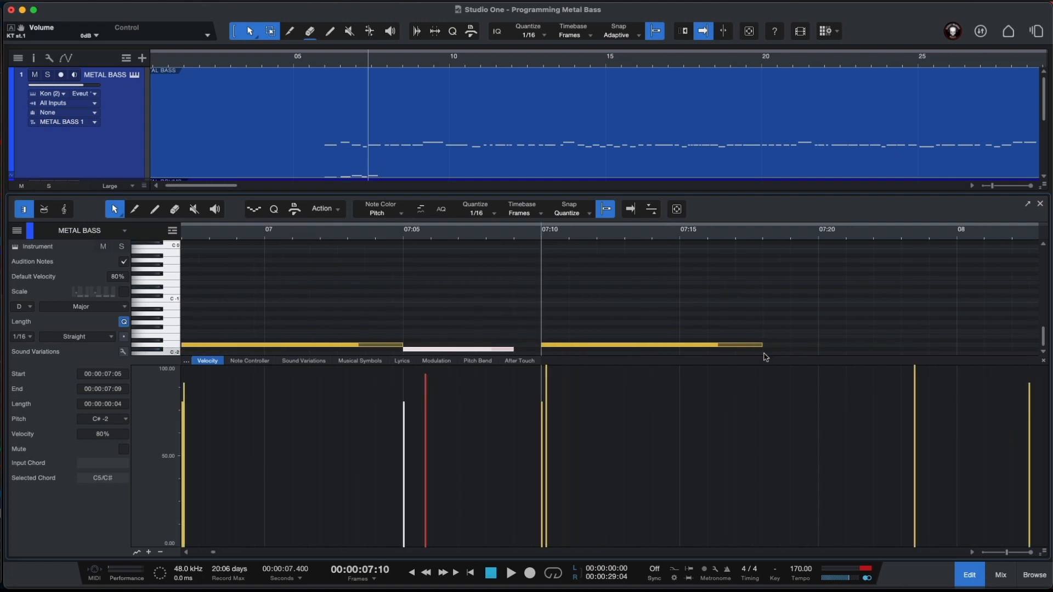
pyautogui.click(571, 346)
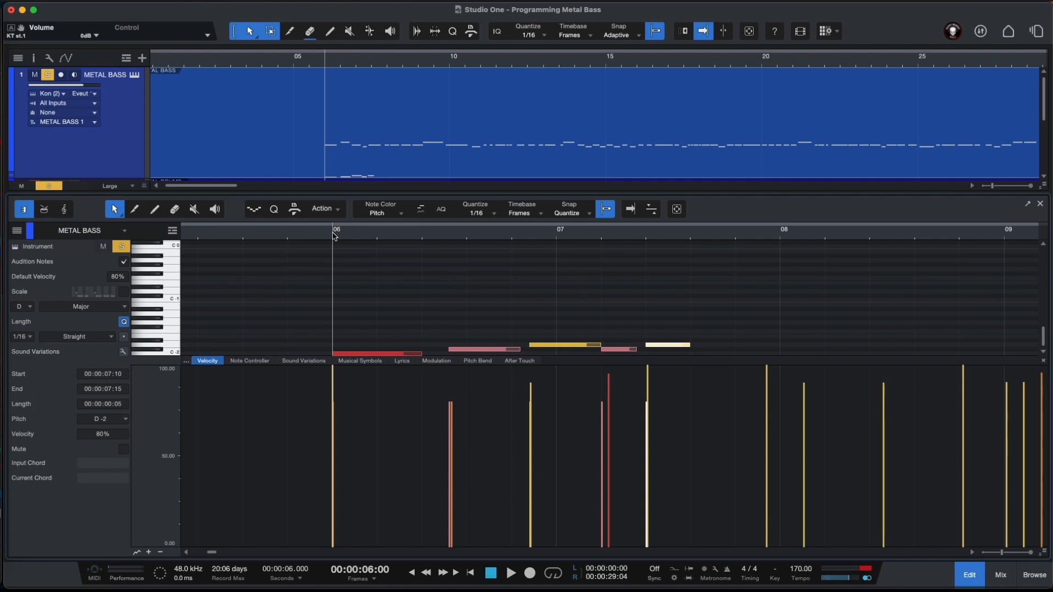
# - Play back the soloed bass with its keyswitches from 06:00, then stop
pyautogui.press('f')
pyautogui.press('space')
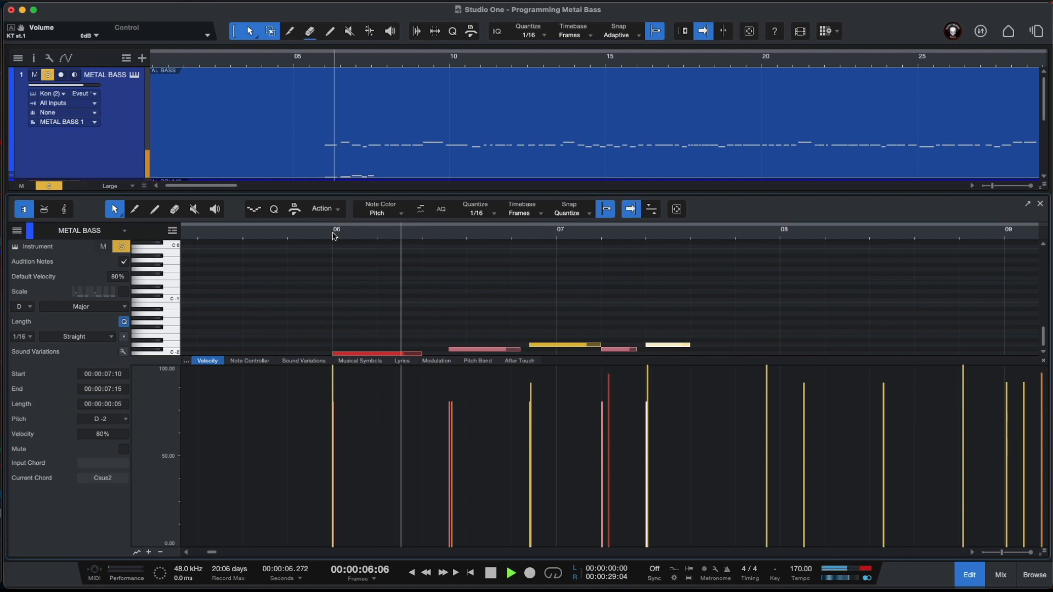
pyautogui.press('space')
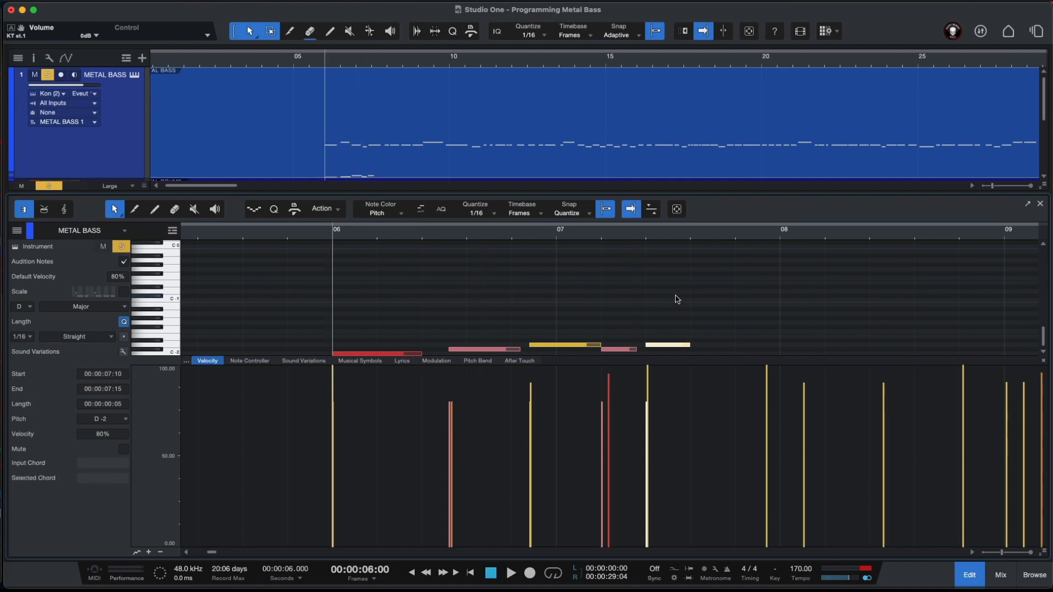
# - Add a C -2 keyswitch at 07:23, aligning its start with the bass note and extending its end to about 08:02
pyautogui.click(383, 354)
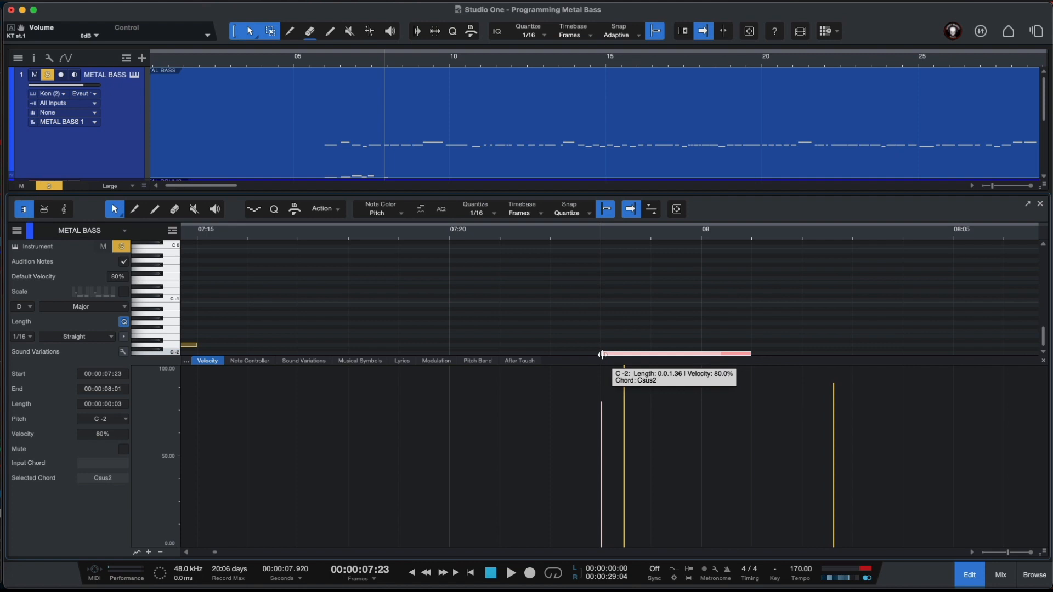
pyautogui.moveTo(601, 354); pyautogui.dragTo(624, 354)
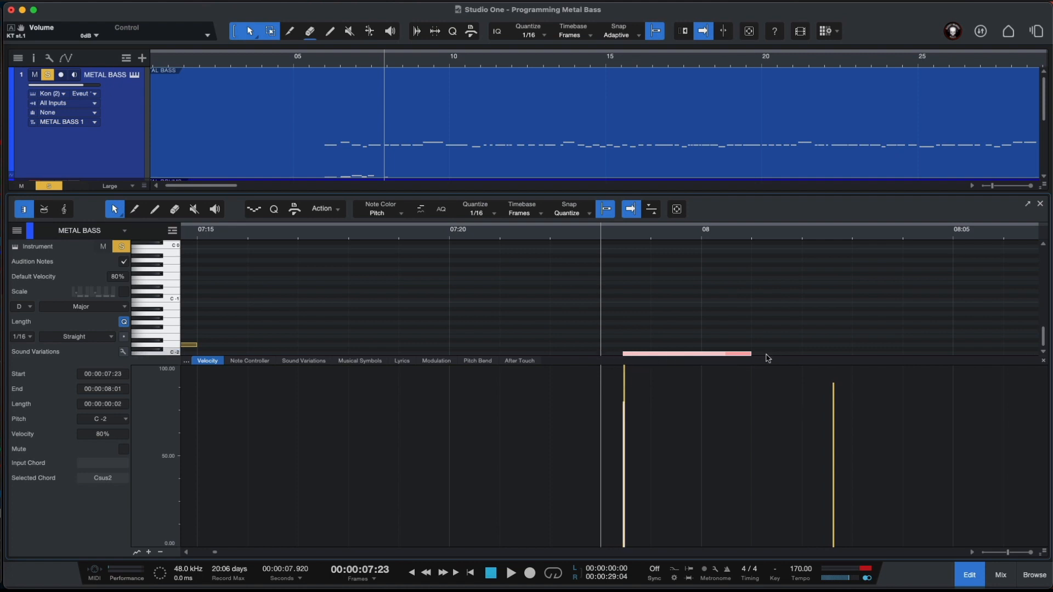
pyautogui.moveTo(751, 355); pyautogui.dragTo(802, 355)
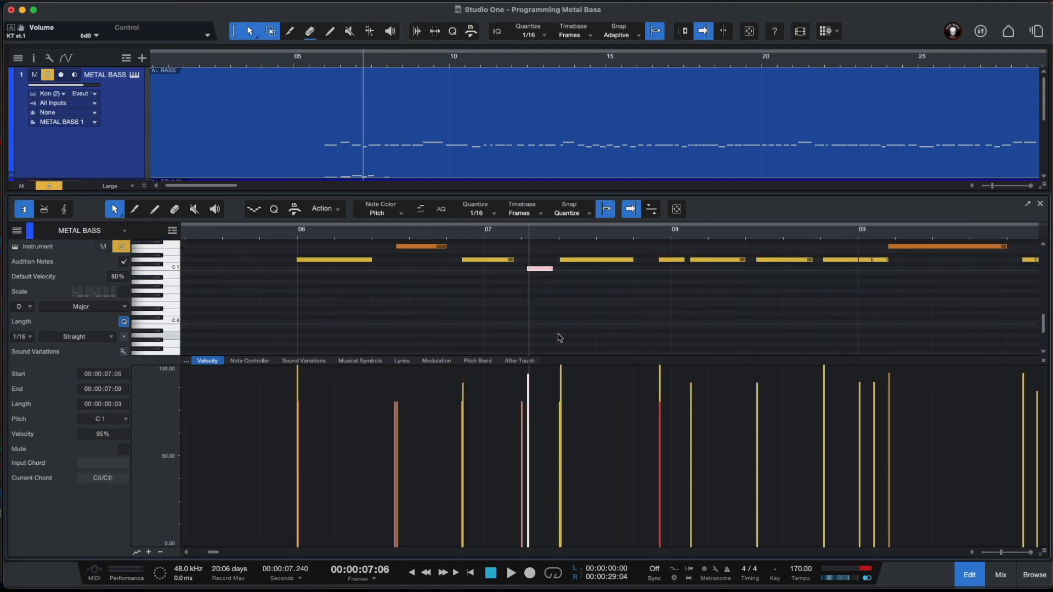
# - Add a keyswitch note at 07:06 under the short C 1 bass note and set its pitch to G -2
pyautogui.scroll(-3, 540, 331)
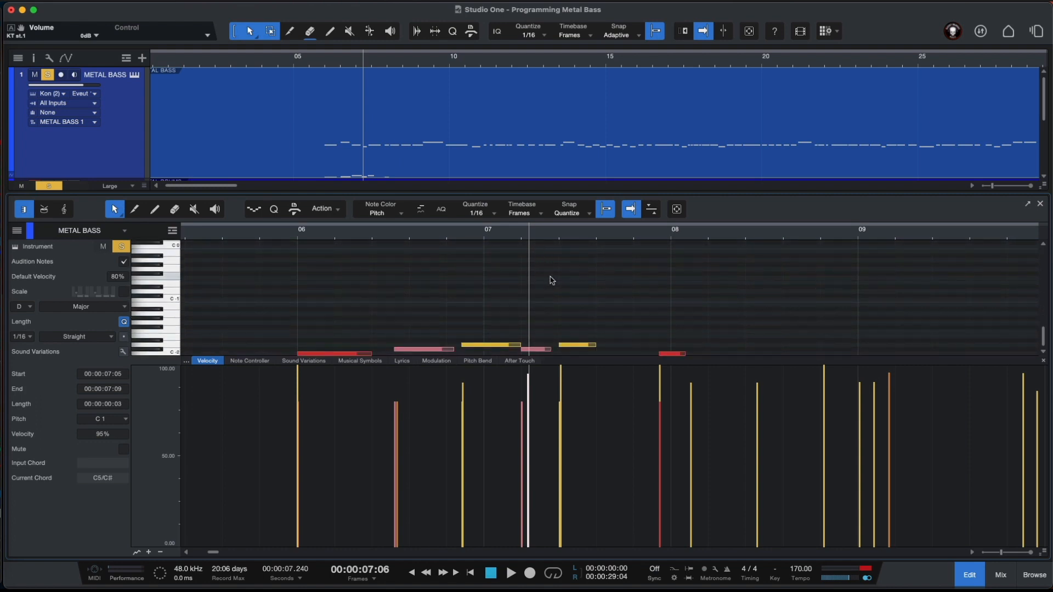
pyautogui.doubleClick(531, 330)
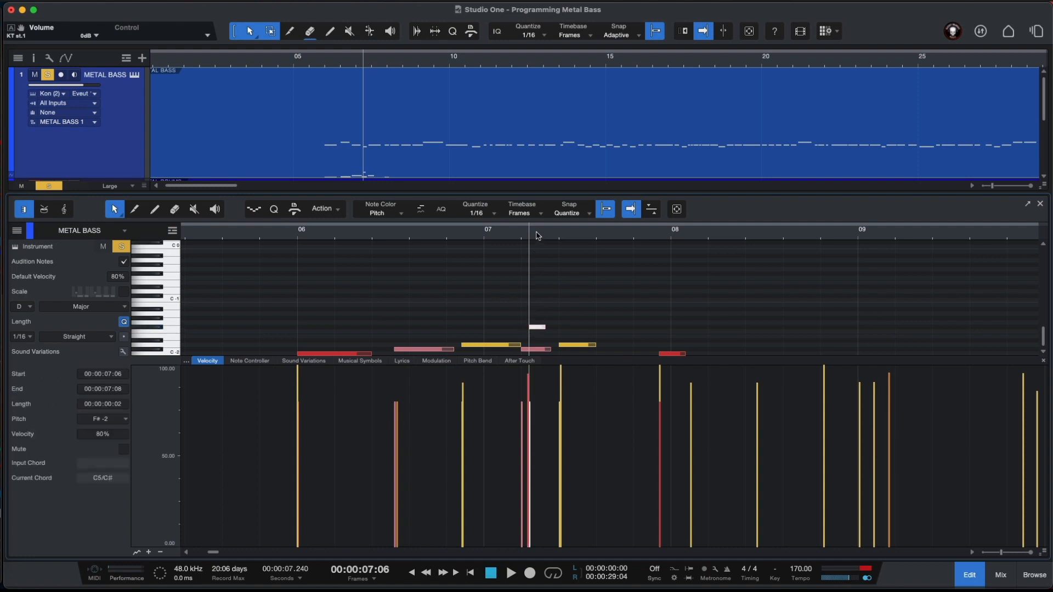
pyautogui.scroll(3, 538, 236)
pyautogui.scroll(2, 537, 236)
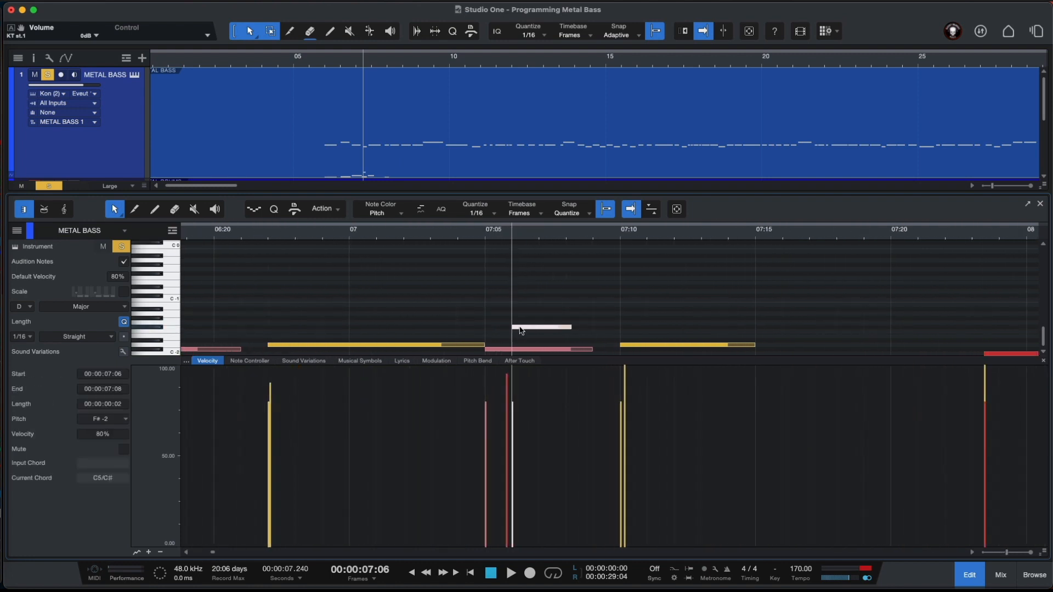
pyautogui.moveTo(520, 330); pyautogui.dragTo(523, 326)
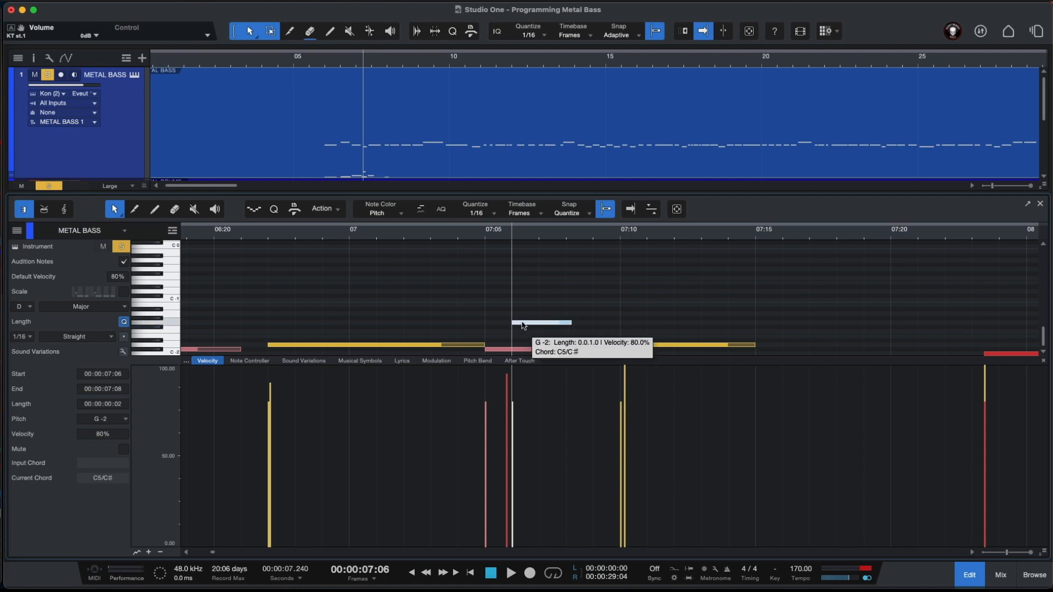
# - Lengthen the G -2 keyswitch slightly and remove the C# -2 keyswitch at 07:05
pyautogui.moveTo(591, 350); pyautogui.dragTo(511, 349)
pyautogui.moveTo(570, 325); pyautogui.dragTo(586, 325)
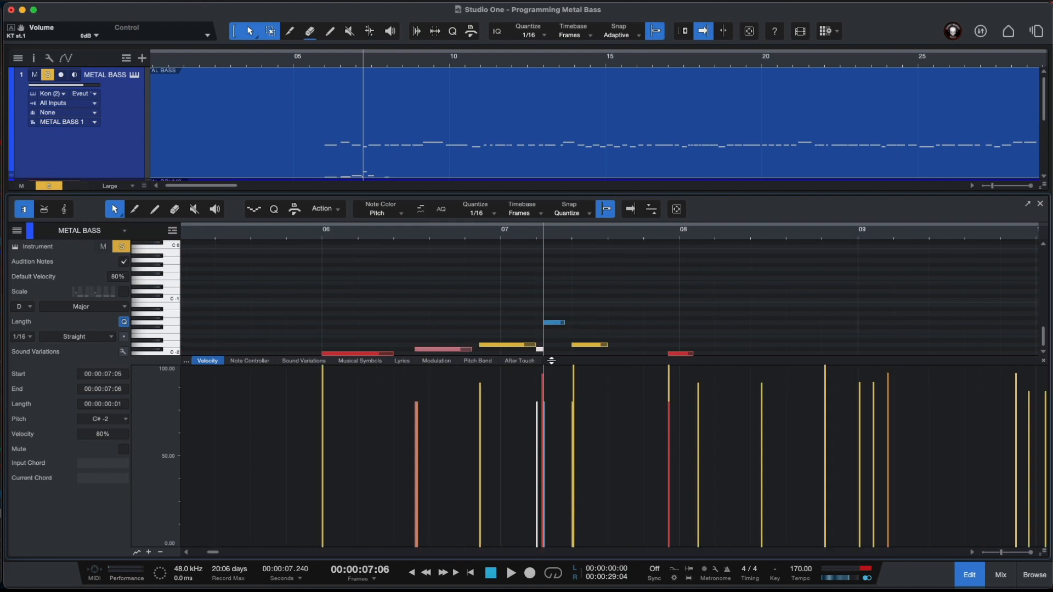
pyautogui.press('Delete')
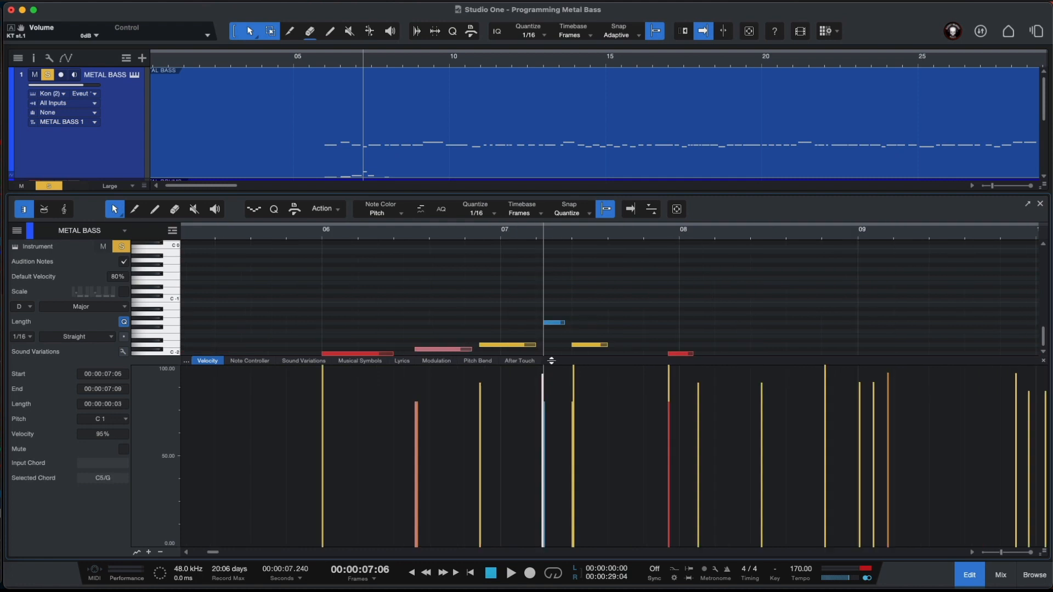
# - Lower the D -2 keyswitch at 07:10 to C# -2 and extend the G -2 keyswitch to end at 07:10
pyautogui.click(587, 346)
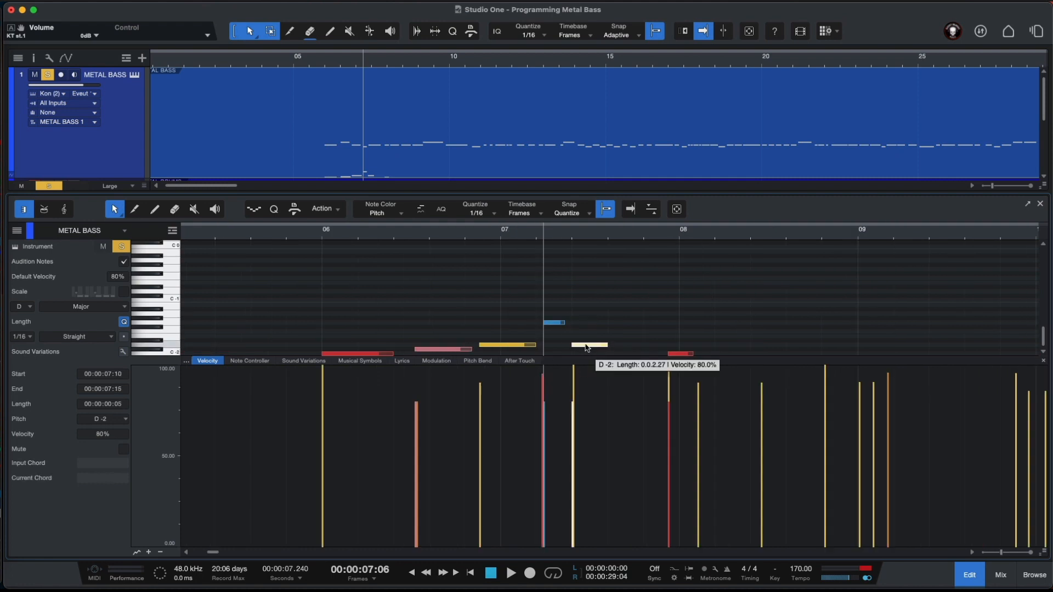
pyautogui.moveTo(586, 348); pyautogui.dragTo(587, 352)
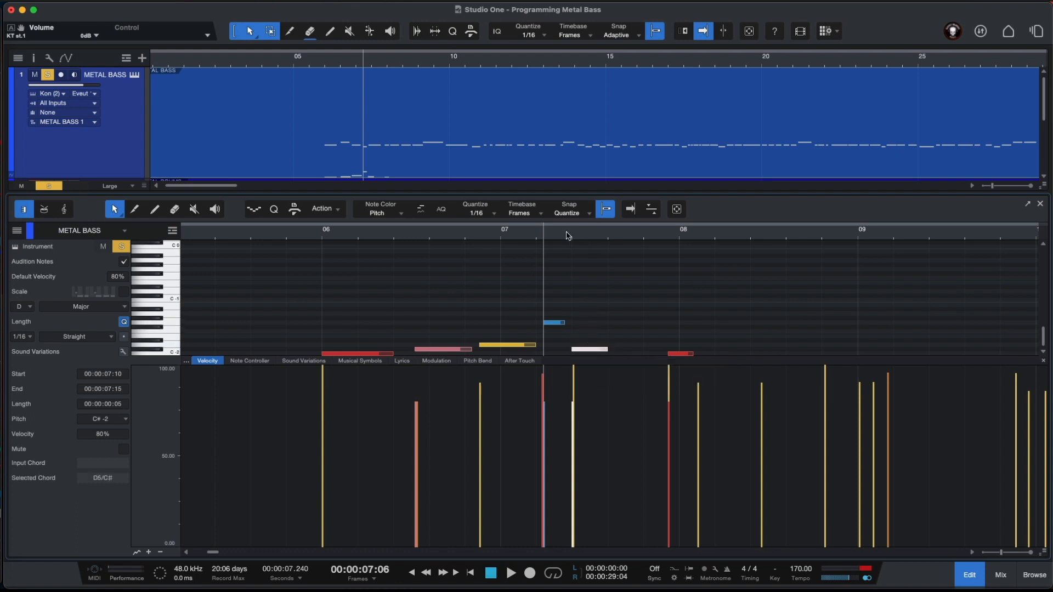
pyautogui.scroll(3, 567, 236)
pyautogui.moveTo(559, 323); pyautogui.dragTo(577, 326)
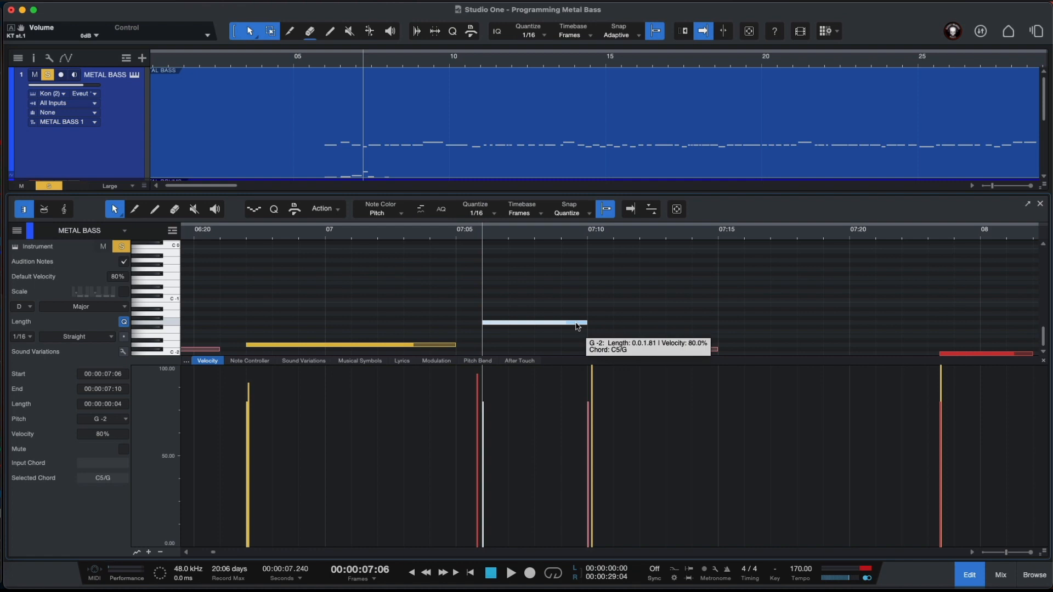
pyautogui.moveTo(577, 327); pyautogui.dragTo(577, 327)
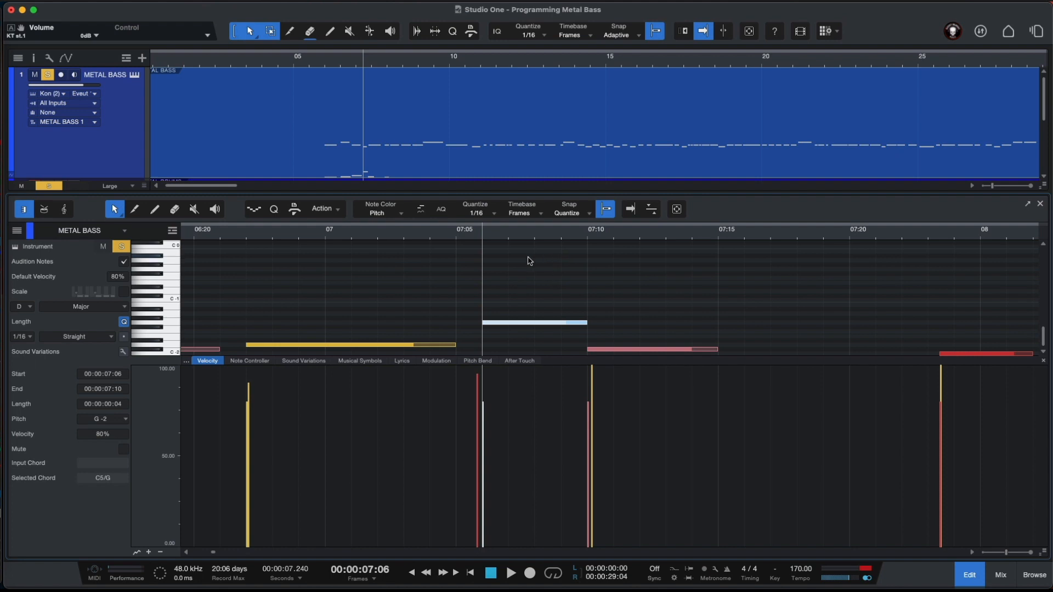
# - Review the keyswitch notes one by one from 06:00 to 07:15, checking each note's pitch and length against the bass part
pyautogui.hscroll(-5, 526, 258)
pyautogui.scroll(-3, 519, 236)
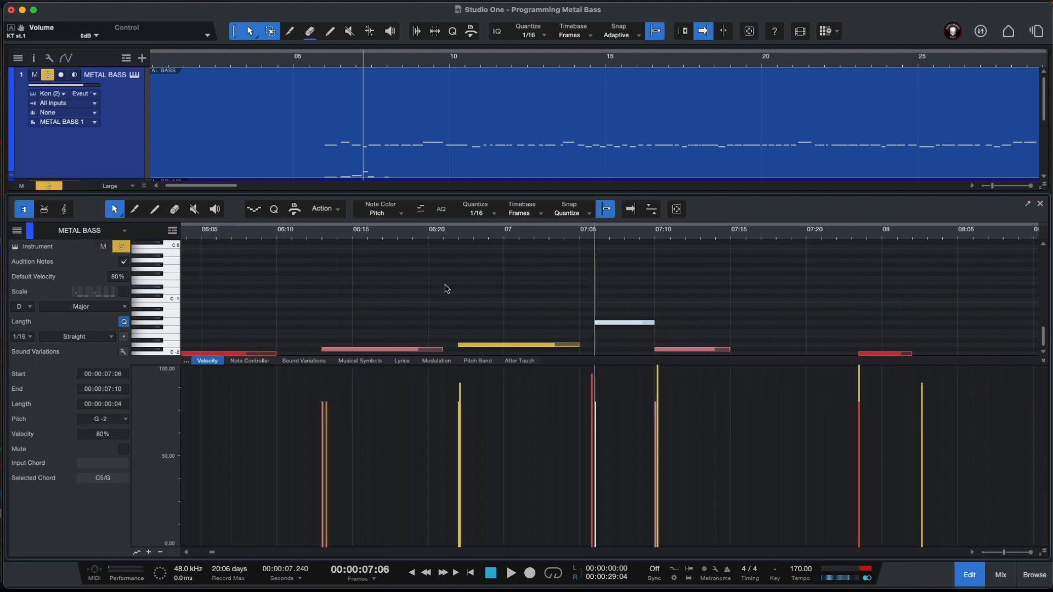
pyautogui.hscroll(-3, 432, 293)
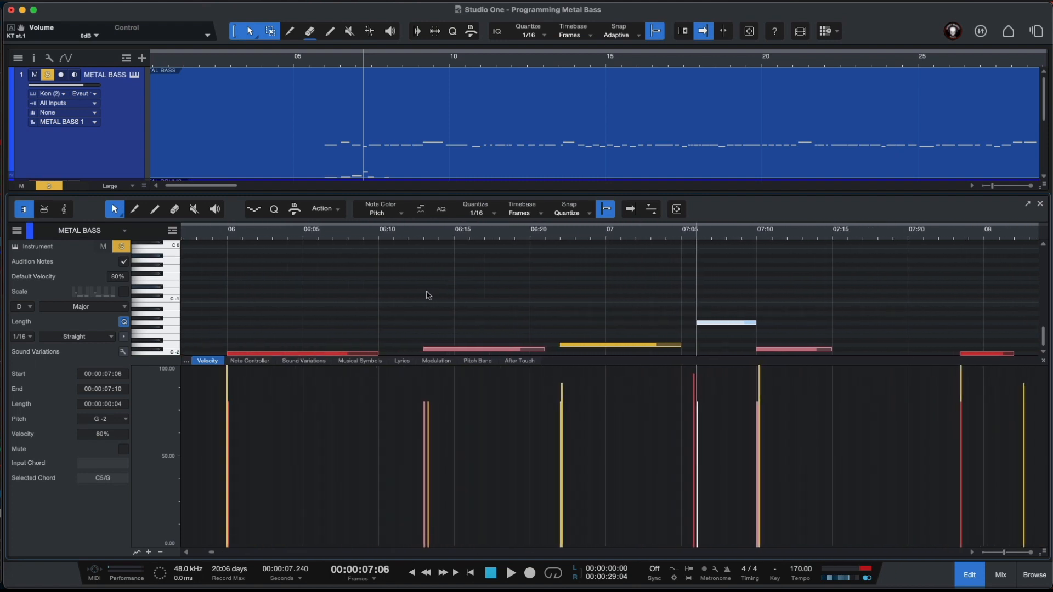
pyautogui.click(257, 355)
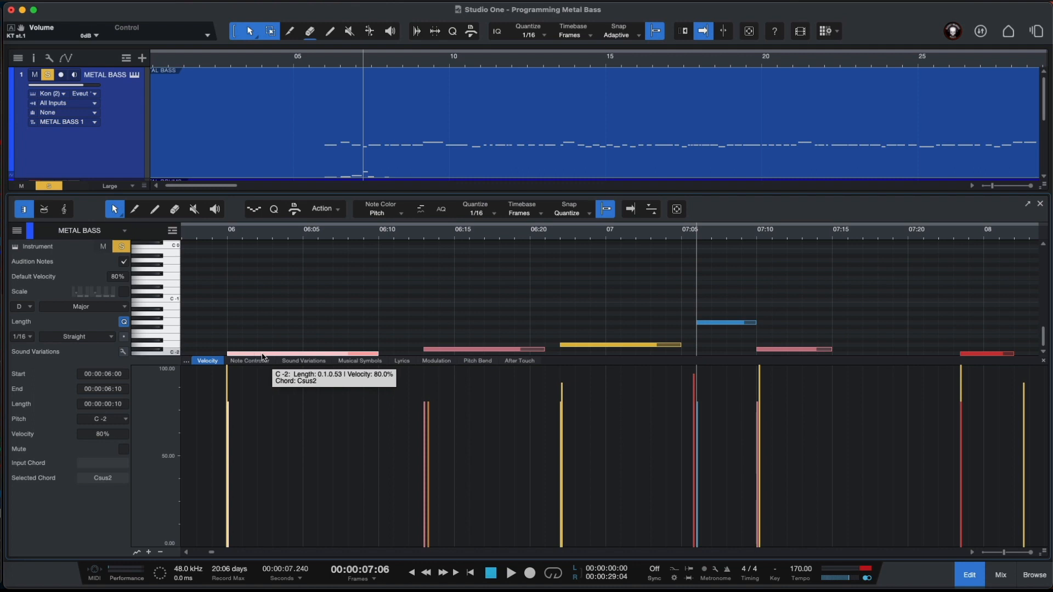
pyautogui.click(475, 351)
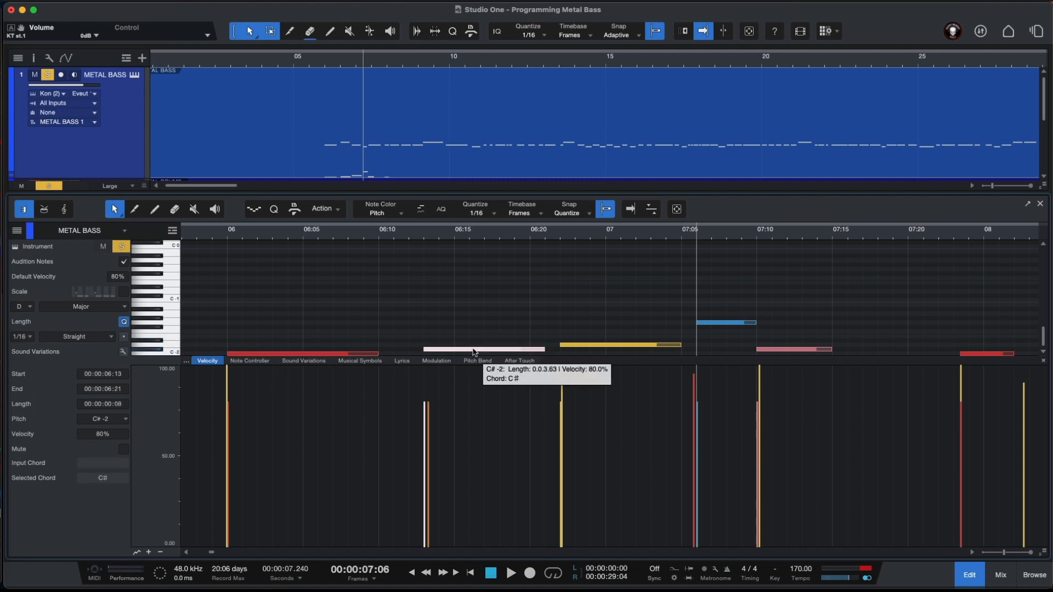
pyautogui.click(611, 345)
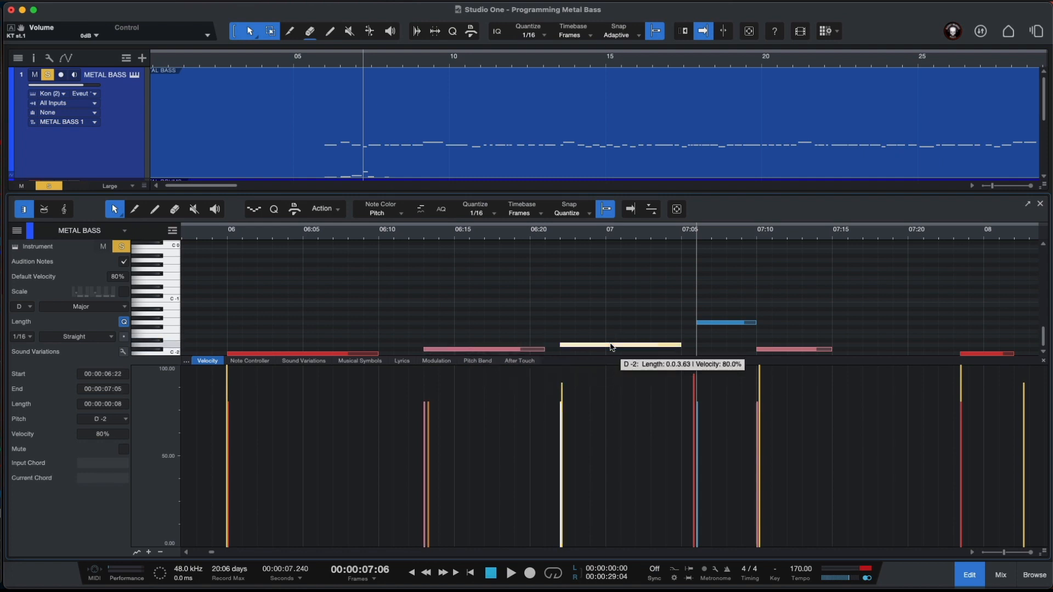
pyautogui.click(720, 323)
pyautogui.hscroll(2, 720, 328)
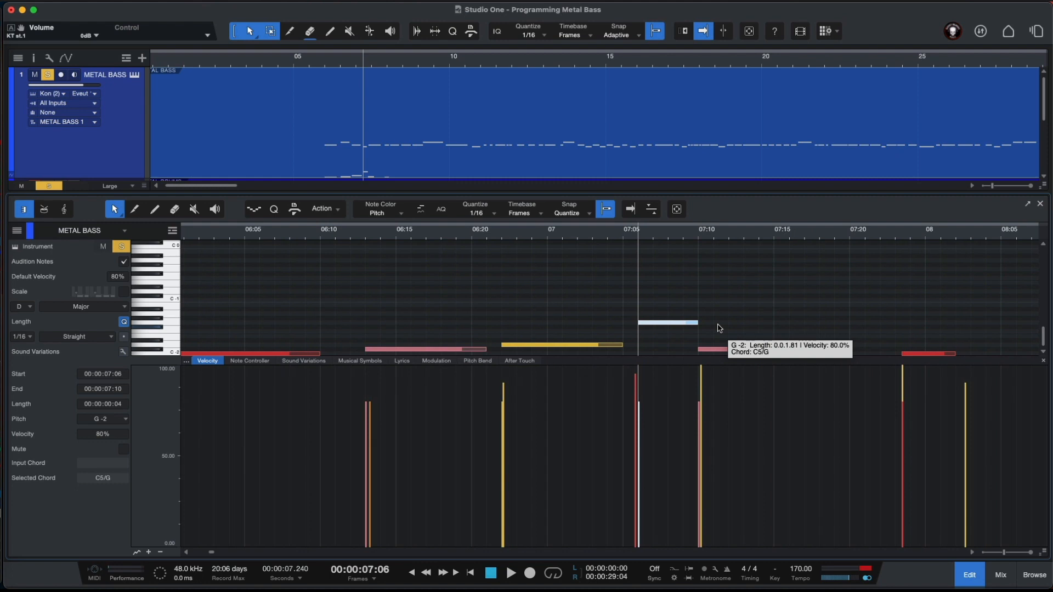
pyautogui.hscroll(2, 719, 328)
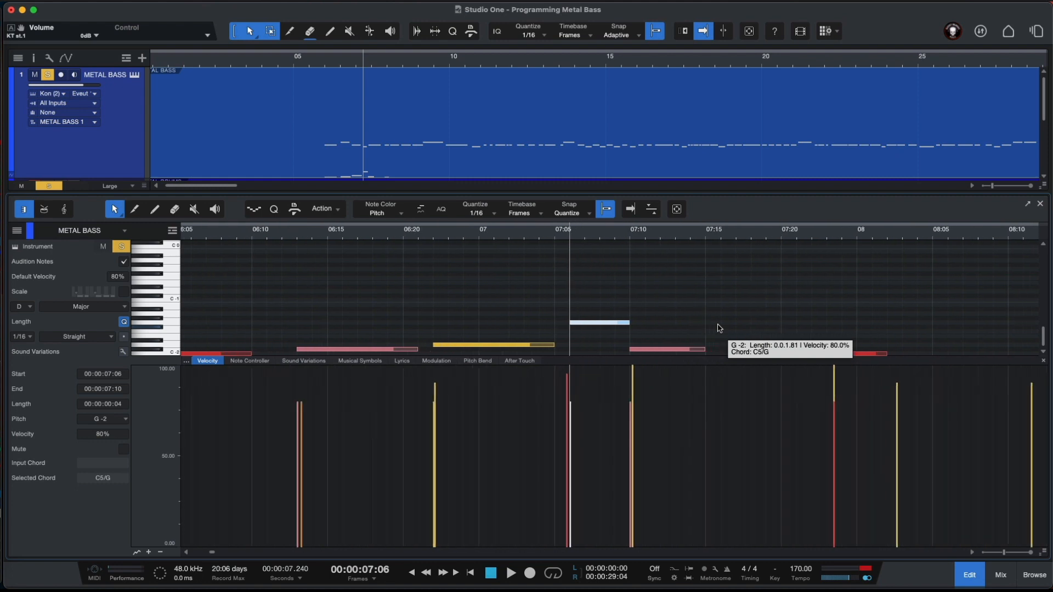
pyautogui.click(653, 351)
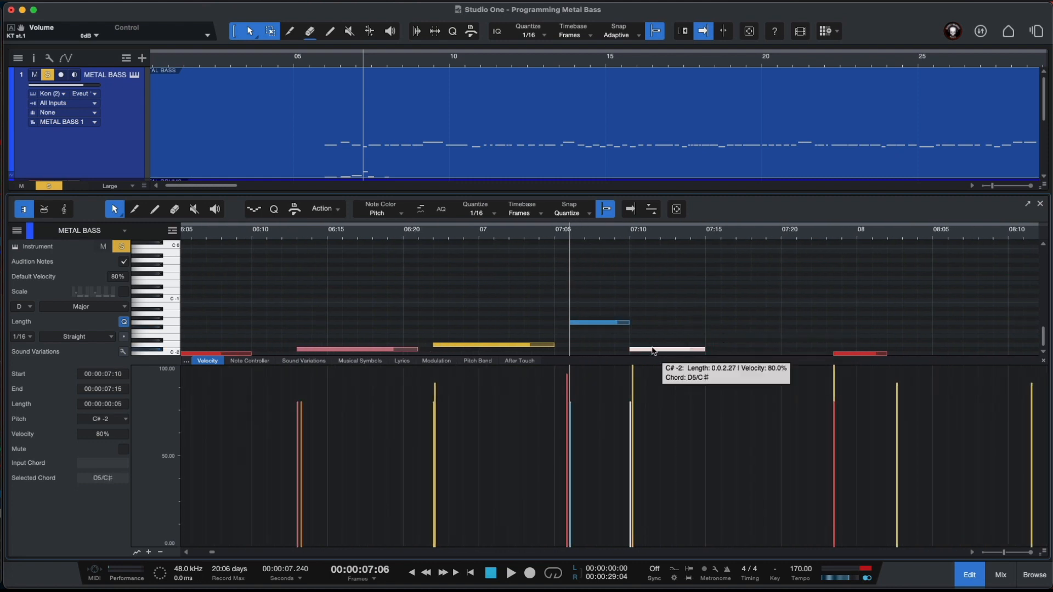
pyautogui.hscroll(2, 653, 351)
pyautogui.press('w')
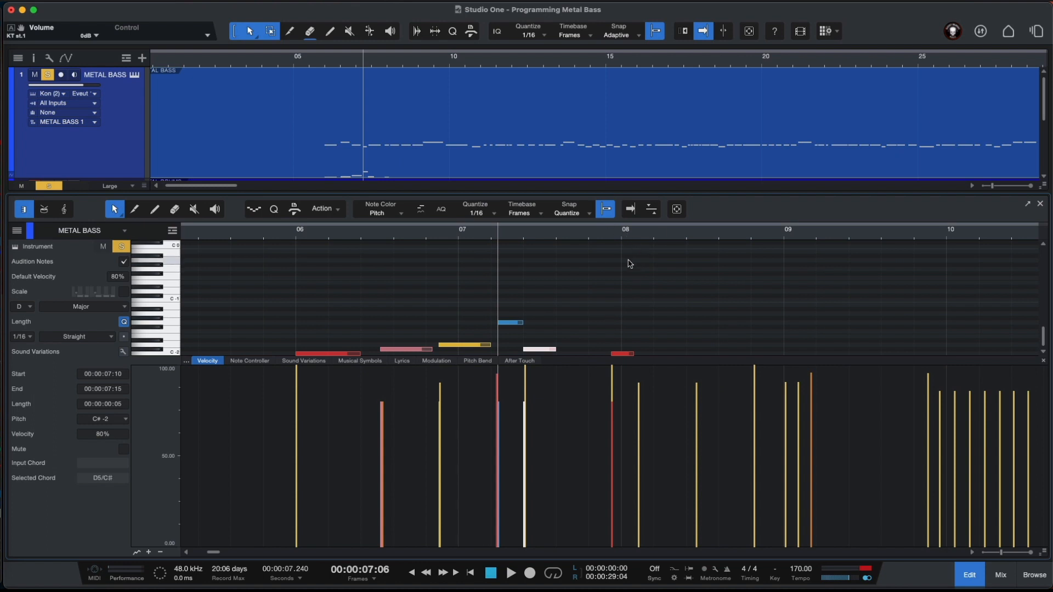
# - Remove the C -2 keyswitch at 07:23 and copy the keyswitch notes from 06:00 to 07:15
pyautogui.click(619, 354)
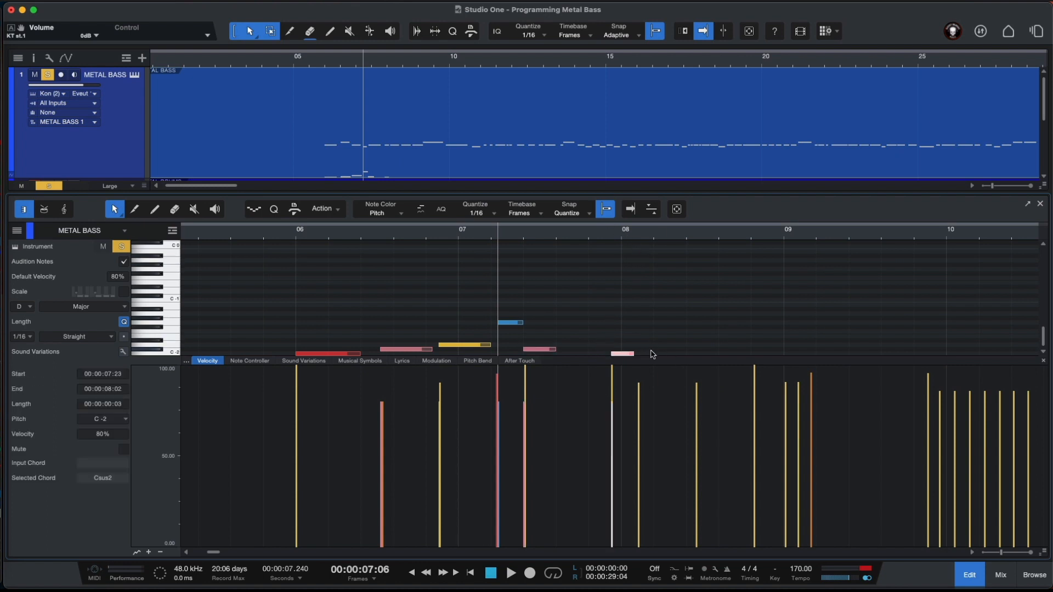
pyautogui.moveTo(295, 303); pyautogui.dragTo(576, 354)
pyautogui.moveTo(270, 294); pyautogui.dragTo(596, 357)
# - Paste the copied keyswitch pattern at 07:23, where the next bass phrase begins
pyautogui.scroll(4, 614, 239)
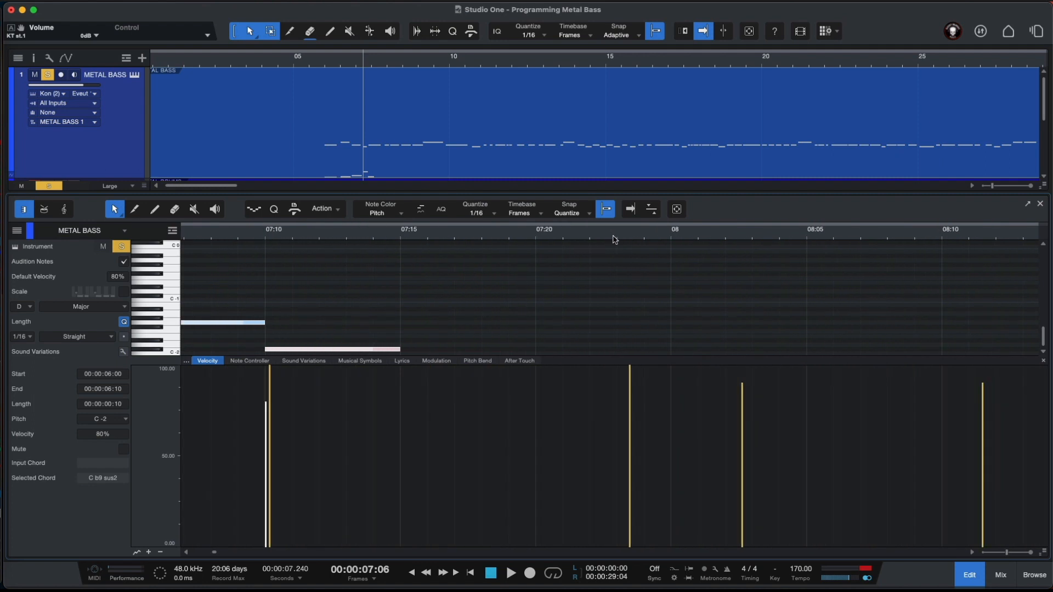
pyautogui.click(624, 240)
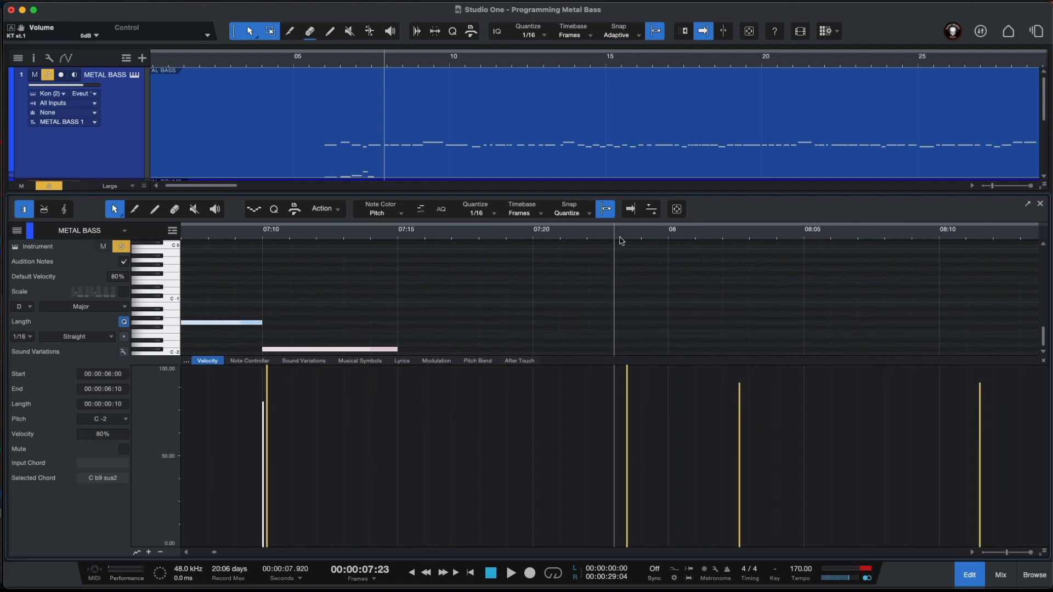
pyautogui.scroll(-3, 622, 242)
pyautogui.scroll(5, 639, 282)
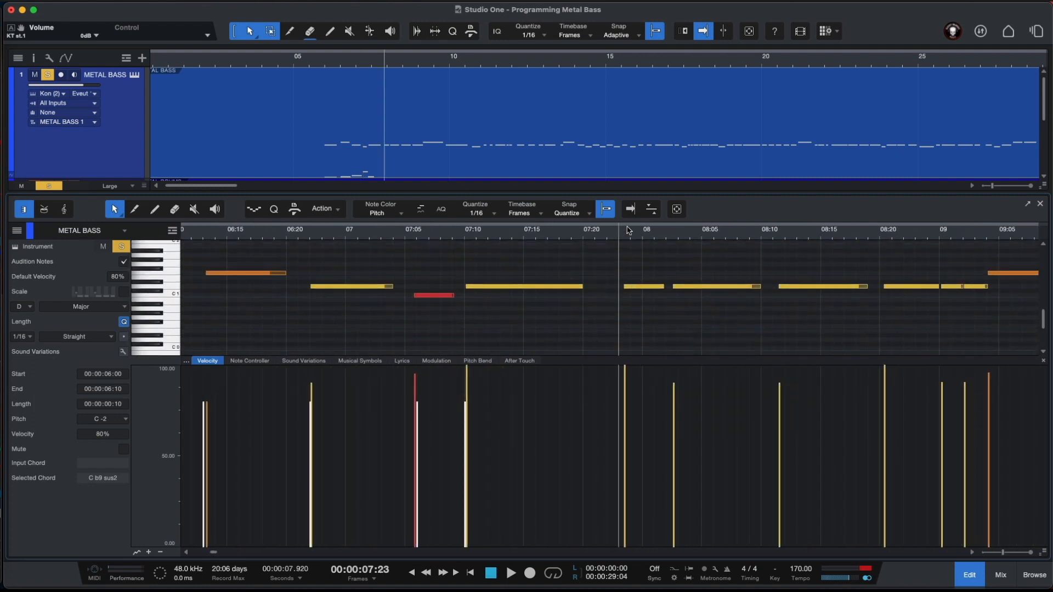
pyautogui.scroll(3, 622, 239)
pyautogui.scroll(5, 622, 238)
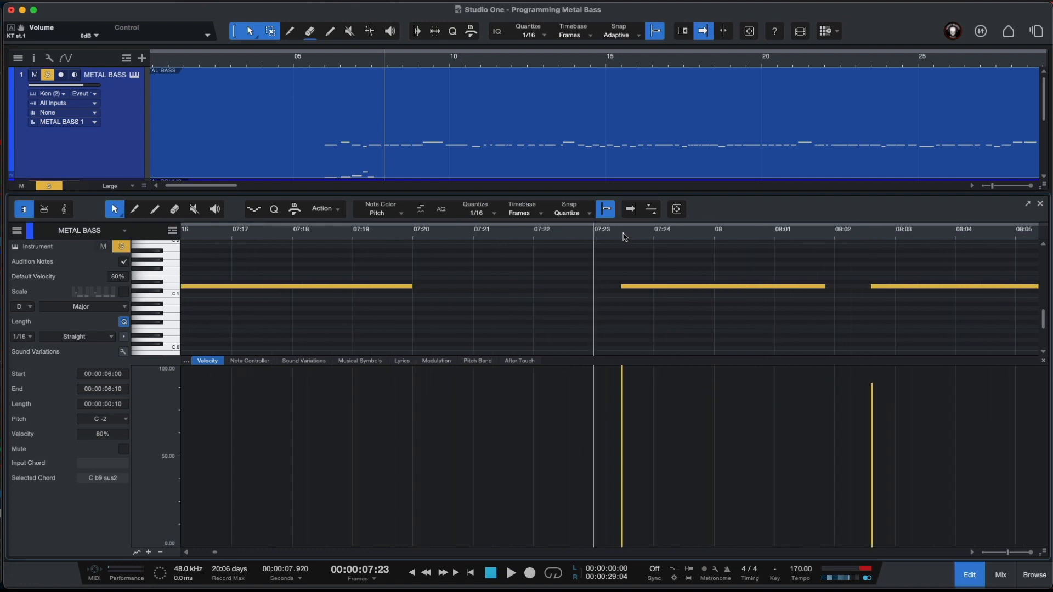
pyautogui.scroll(-3, 630, 289)
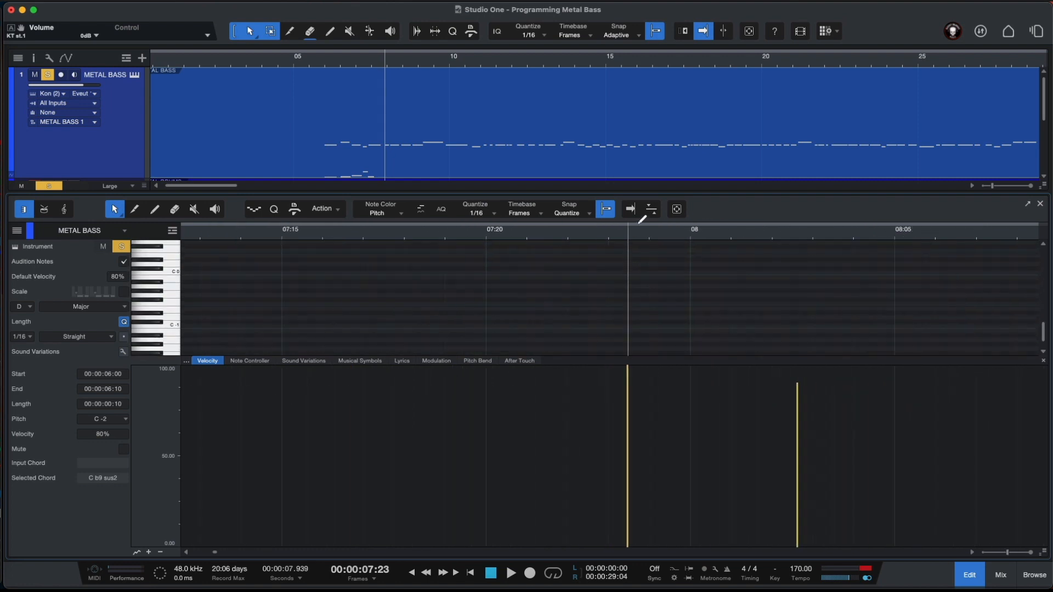
pyautogui.scroll(-5, 634, 235)
pyautogui.scroll(-2, 643, 292)
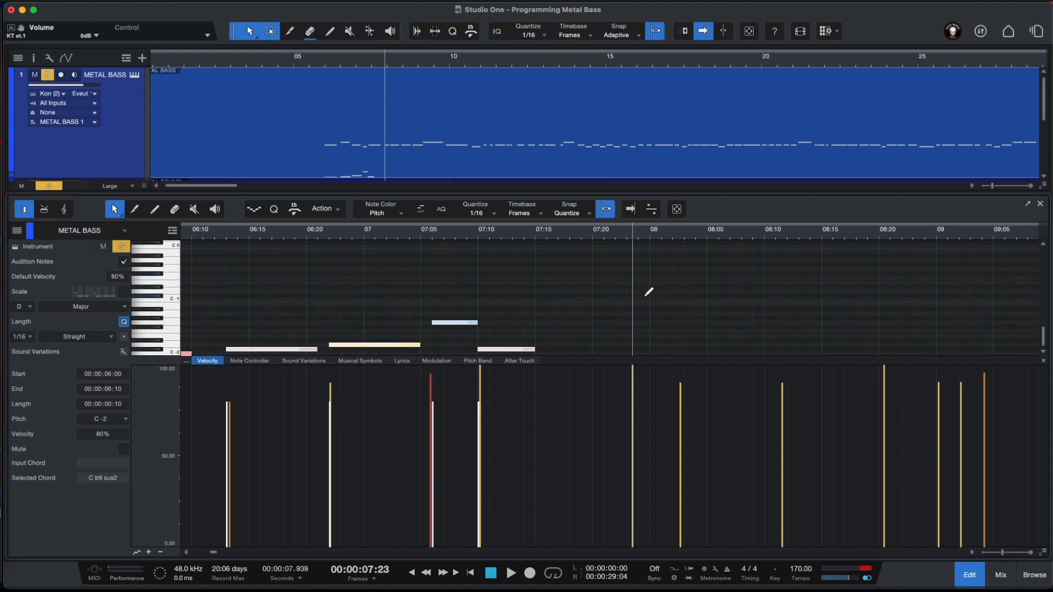
pyautogui.press('super+v')
pyautogui.hscroll(3, 578, 294)
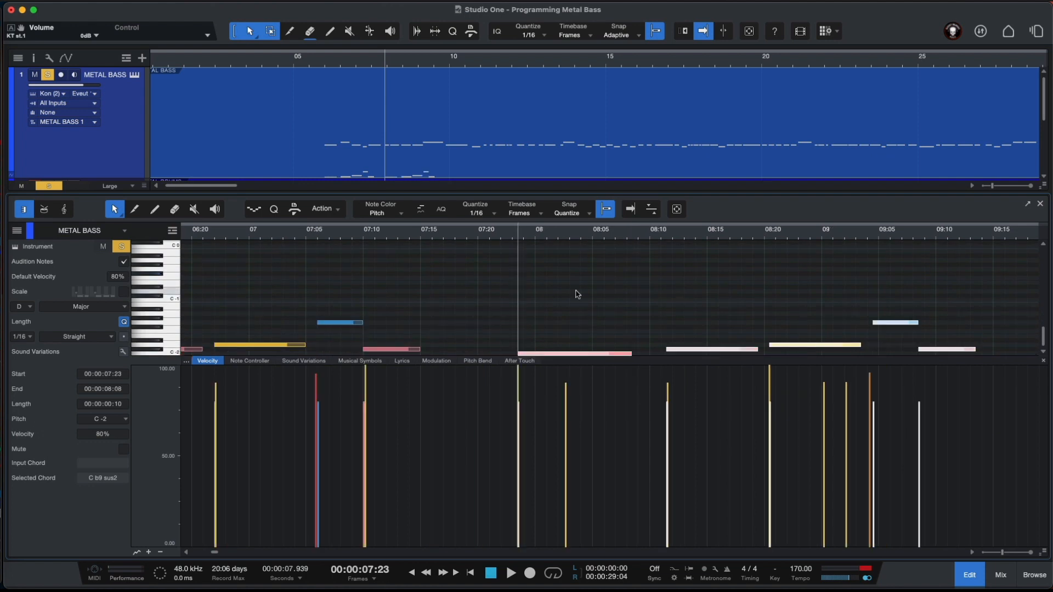
# - Shorten the pasted C -2 keyswitch at 07:23 to end at 08:02
pyautogui.click(501, 310)
pyautogui.click(538, 354)
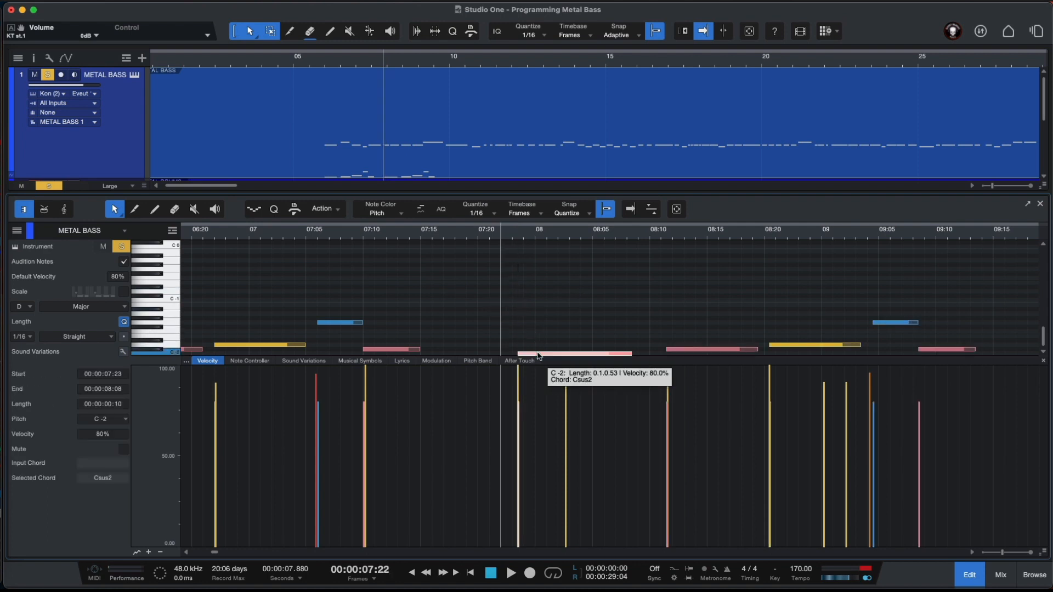
pyautogui.moveTo(633, 355); pyautogui.dragTo(564, 354)
# - Move the pasted C# -2 keyswitch to start at 08:03 and the pasted D -2 keyswitch to start at 08:12
pyautogui.scroll(3, 572, 240)
pyautogui.scroll(-8, 570, 236)
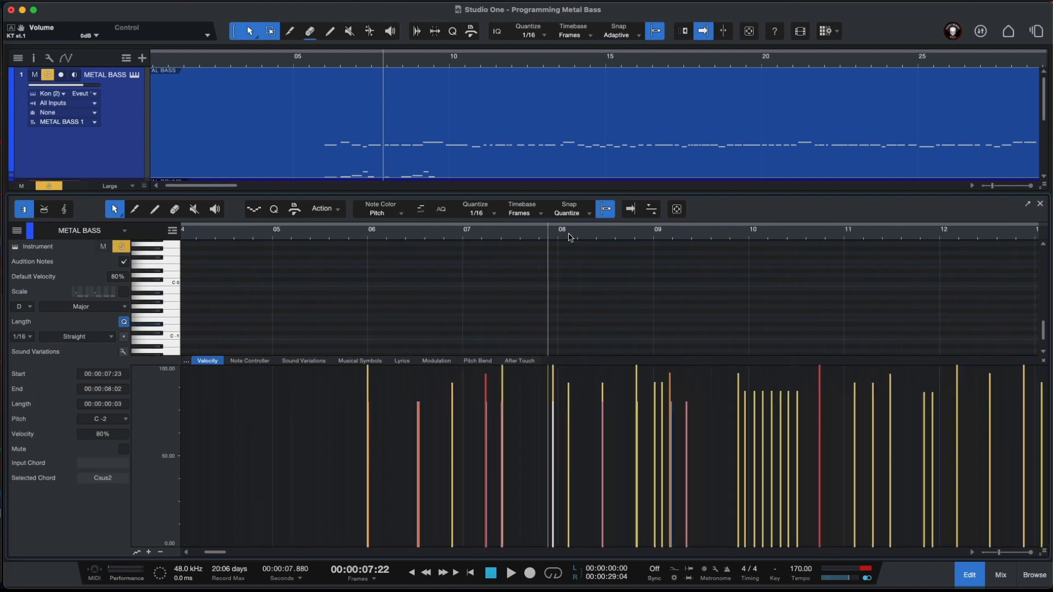
pyautogui.scroll(-3, 585, 317)
pyautogui.scroll(-3, 586, 228)
pyautogui.scroll(5, 568, 270)
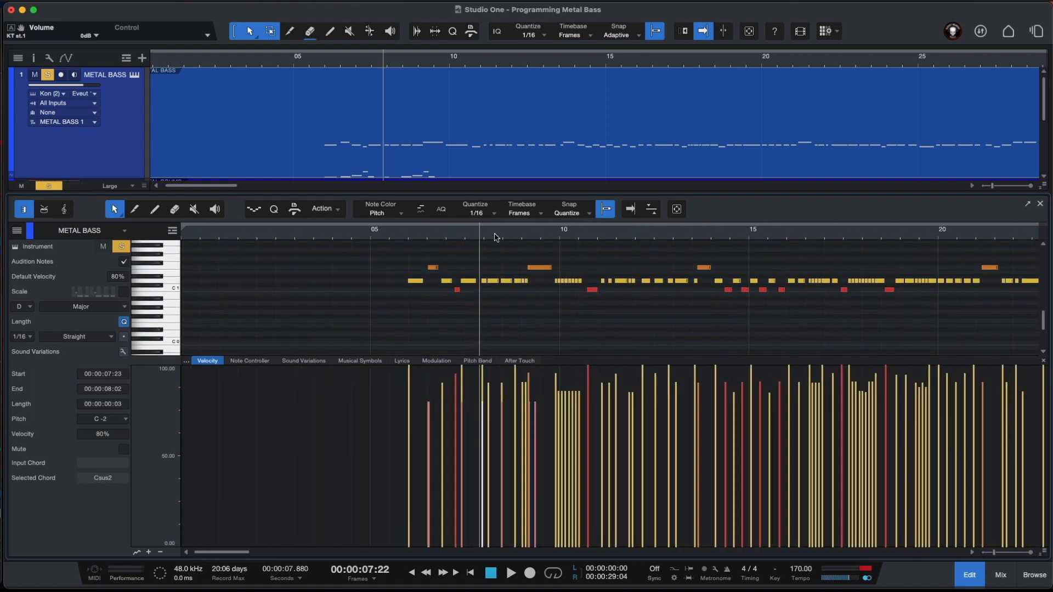
pyautogui.scroll(8, 495, 237)
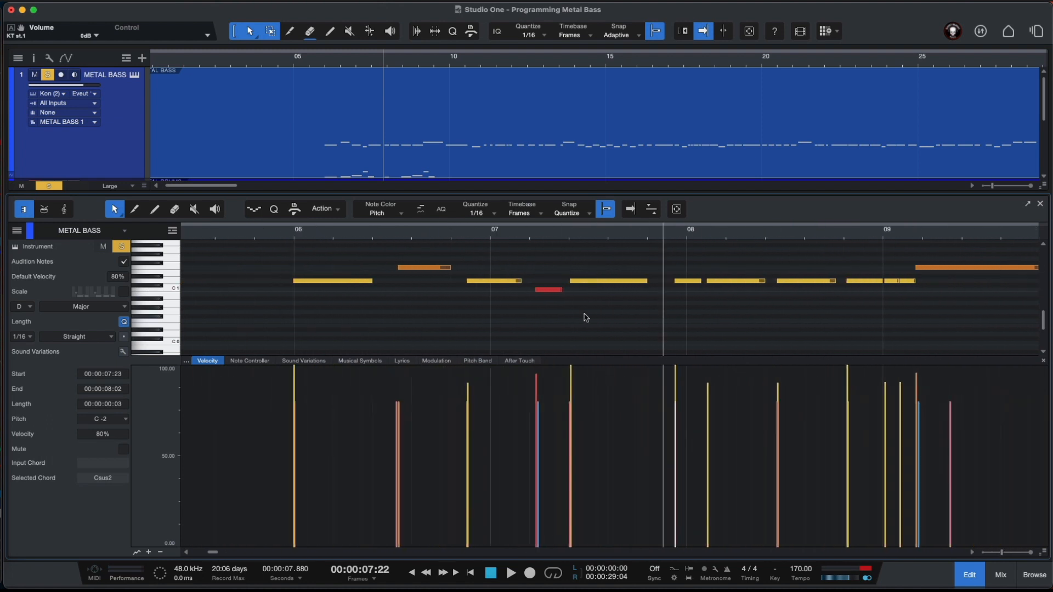
pyautogui.scroll(-5, 598, 324)
pyautogui.hscroll(3, 598, 324)
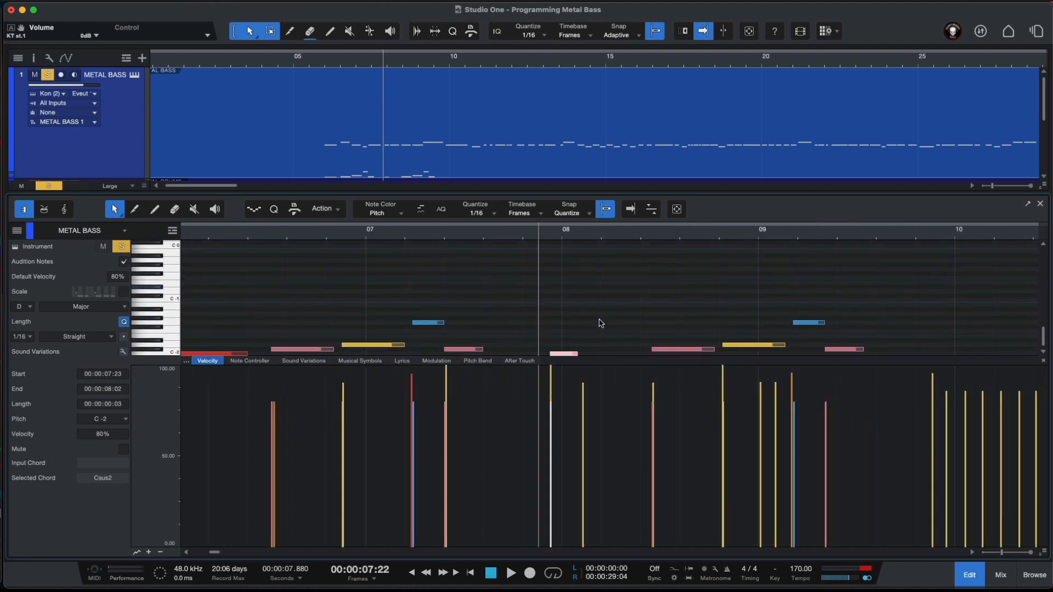
pyautogui.click(668, 352)
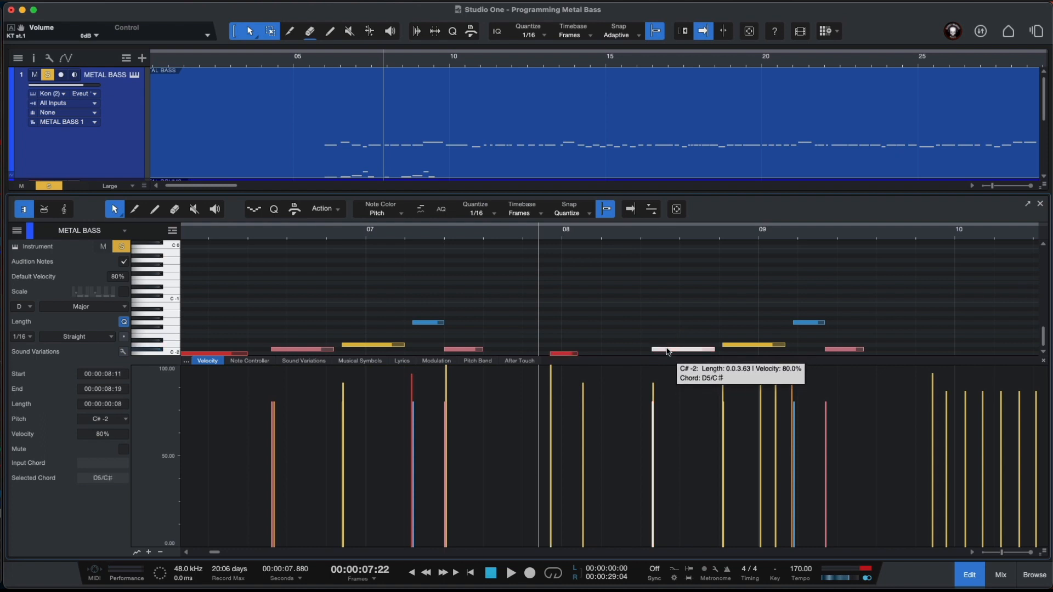
pyautogui.moveTo(668, 352); pyautogui.dragTo(602, 352)
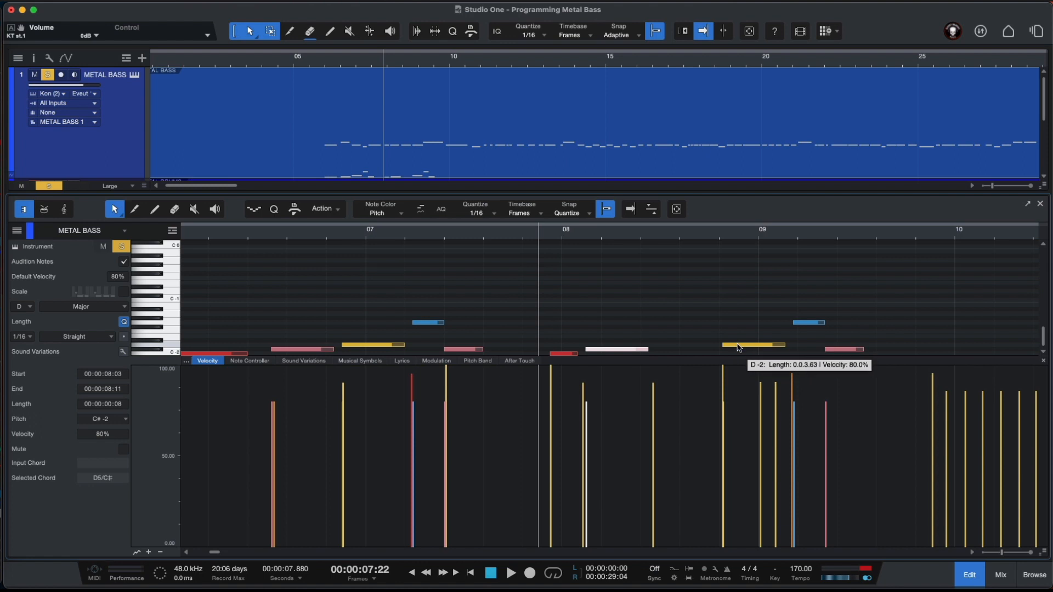
pyautogui.moveTo(738, 347); pyautogui.dragTo(674, 348)
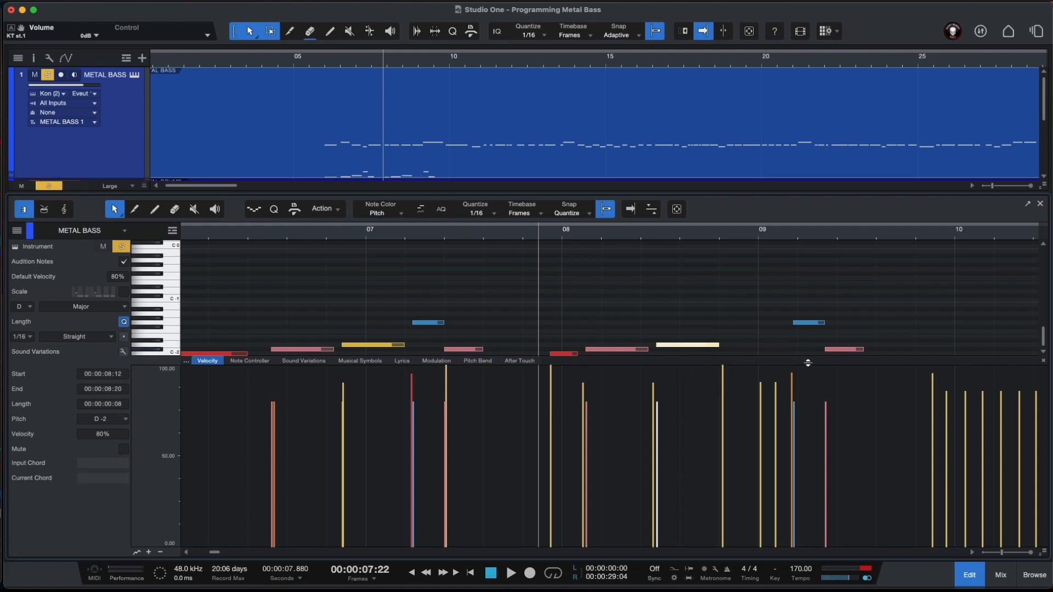
# - Copy the C# -2 keyswitch from 08:03 to 08:20 and shorten the copy to end at 09:00
pyautogui.click(619, 351)
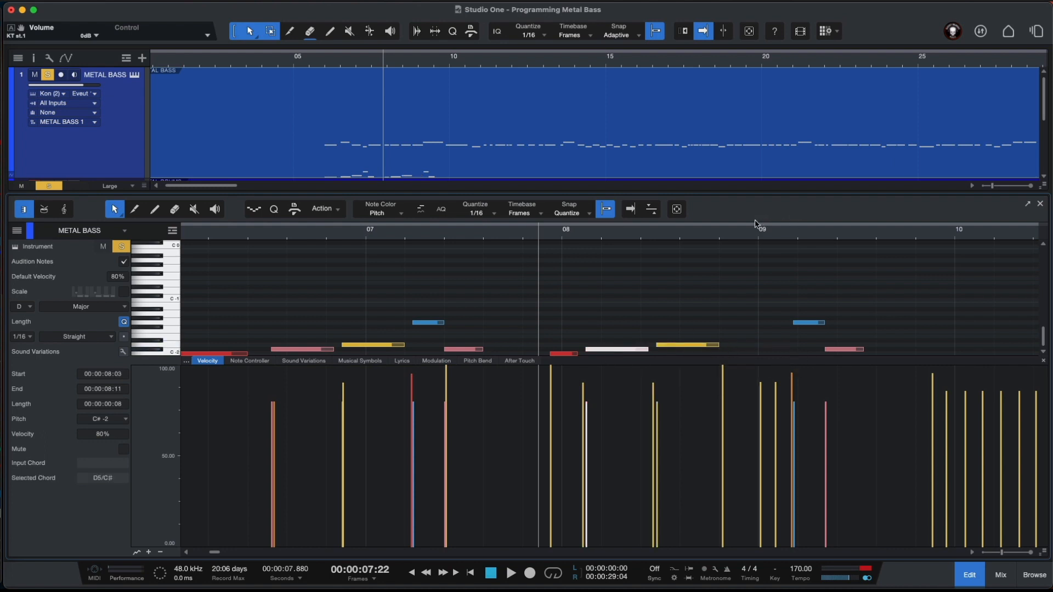
pyautogui.click(718, 238)
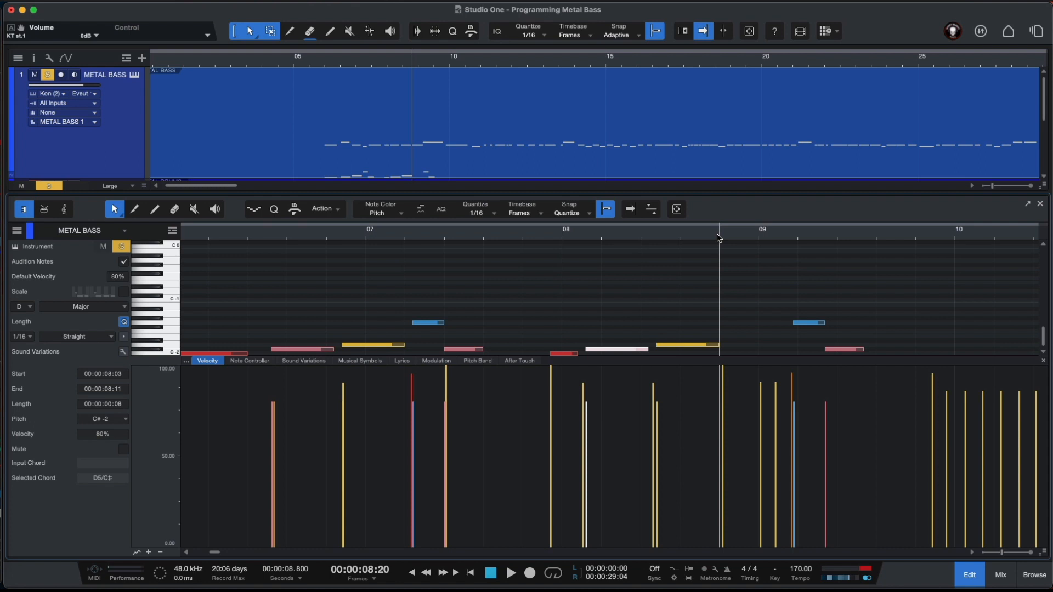
pyautogui.press('super+v')
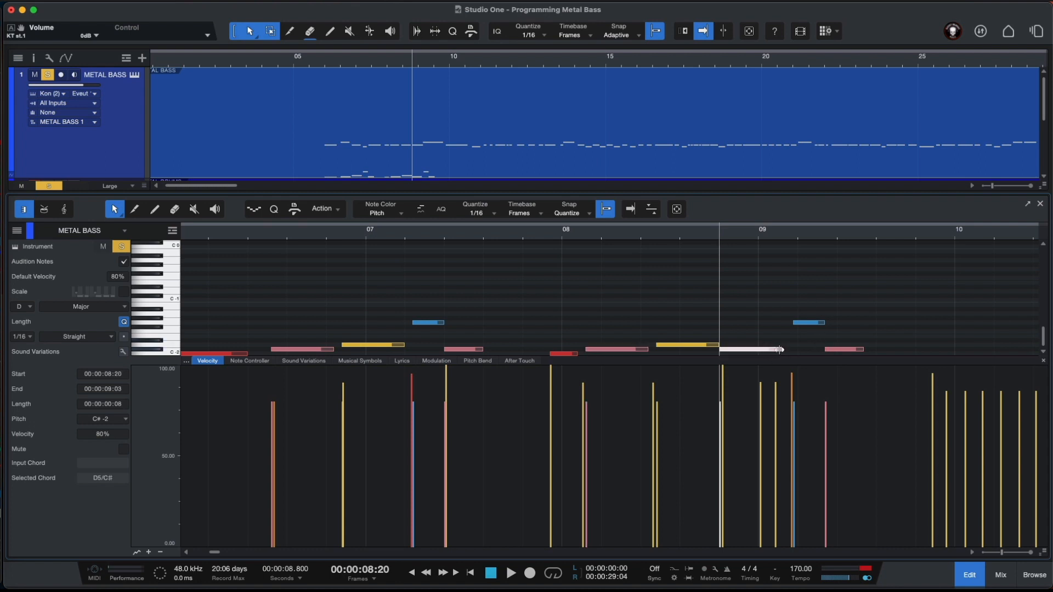
pyautogui.moveTo(783, 350); pyautogui.dragTo(758, 350)
# - Shorten the D -2 keyswitch at 08:12 to end at 08:18 and the C# -2 keyswitch at 08:03 to end at 08:10
pyautogui.scroll(3, 688, 233)
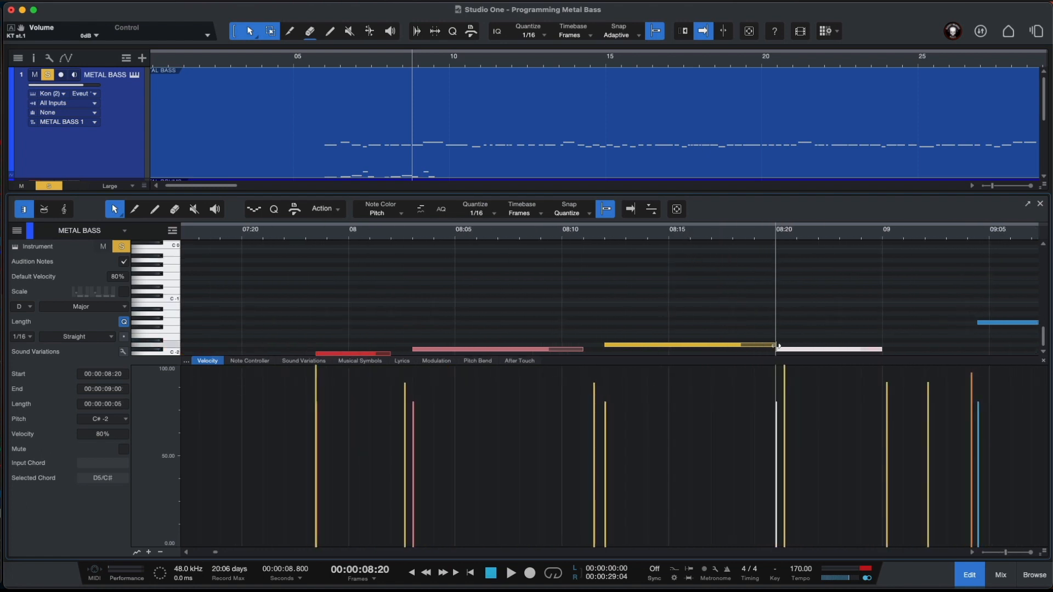
pyautogui.moveTo(773, 347); pyautogui.dragTo(734, 345)
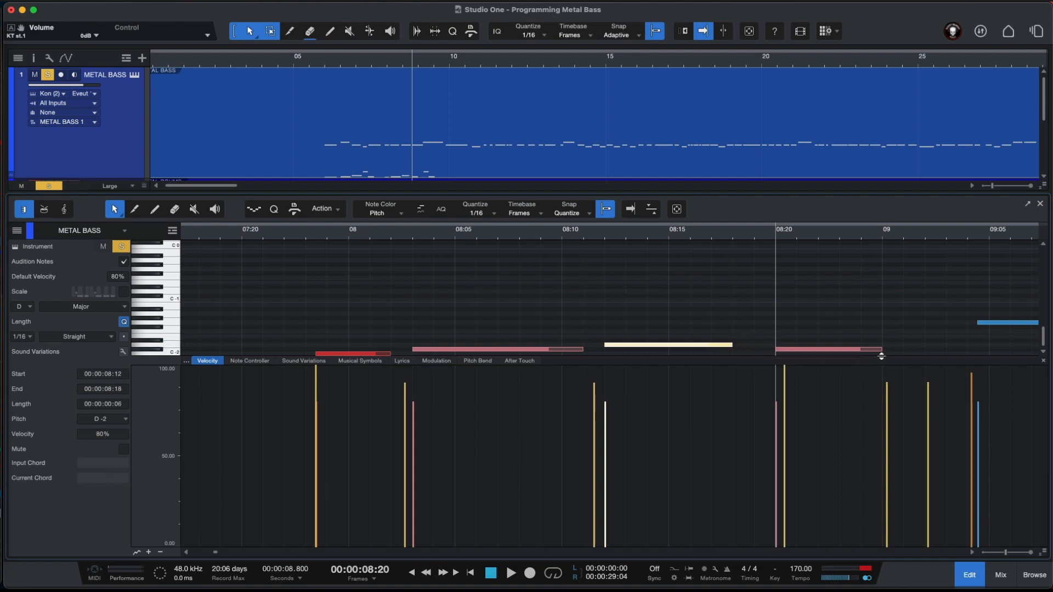
pyautogui.moveTo(583, 351); pyautogui.dragTo(561, 351)
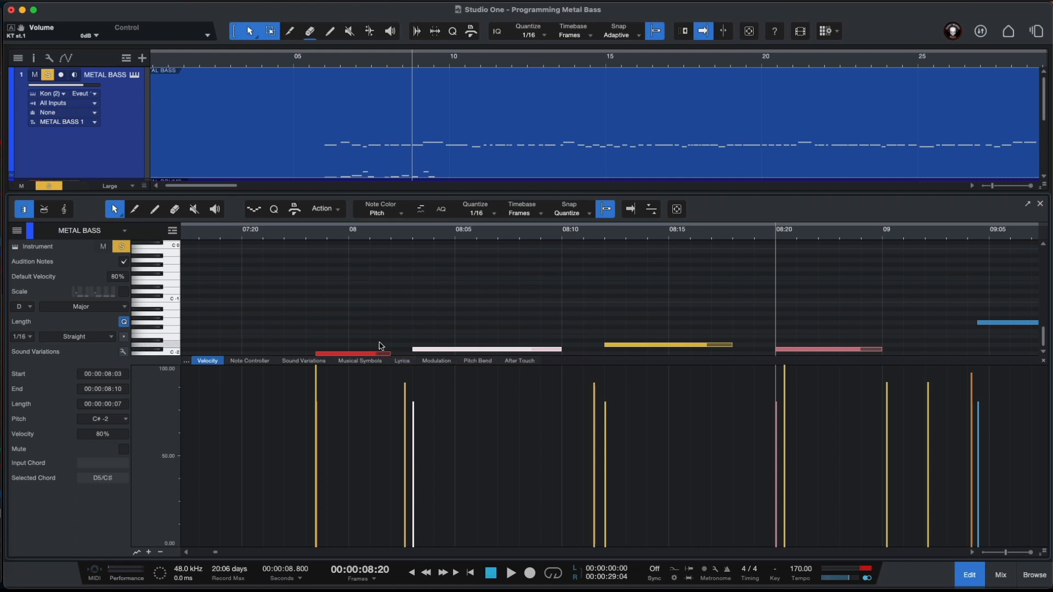
# - Delete the pasted G -2 keyswitch at 09:04 and the C# -2 keyswitch following it at 09:08
pyautogui.hscroll(2, 602, 332)
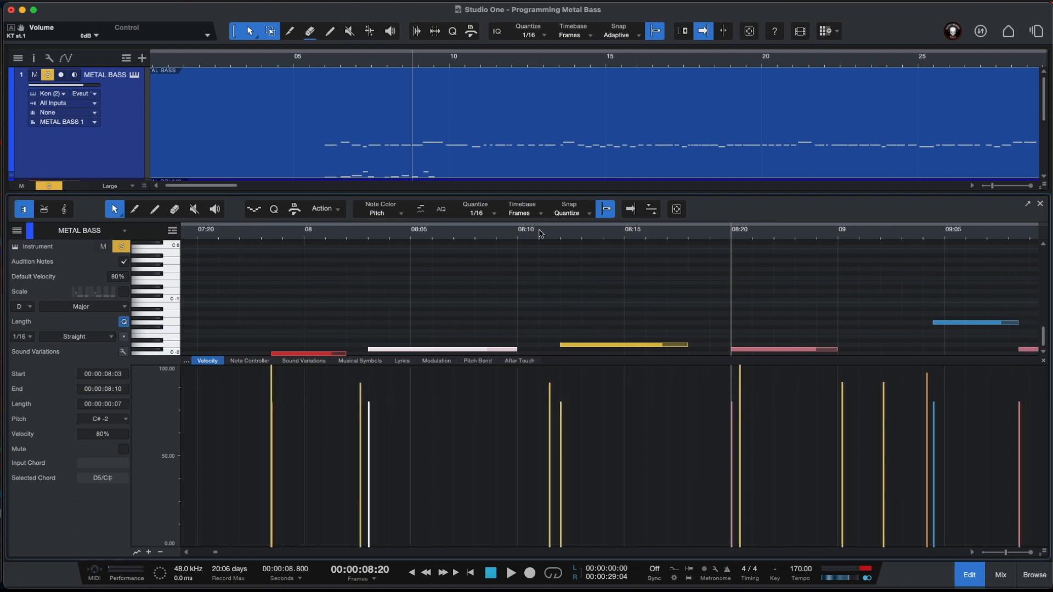
pyautogui.scroll(-3, 541, 233)
pyautogui.scroll(6, 545, 285)
pyautogui.scroll(-1, 547, 286)
pyautogui.scroll(-3, 547, 286)
pyautogui.scroll(1, 548, 286)
pyautogui.scroll(-5, 548, 286)
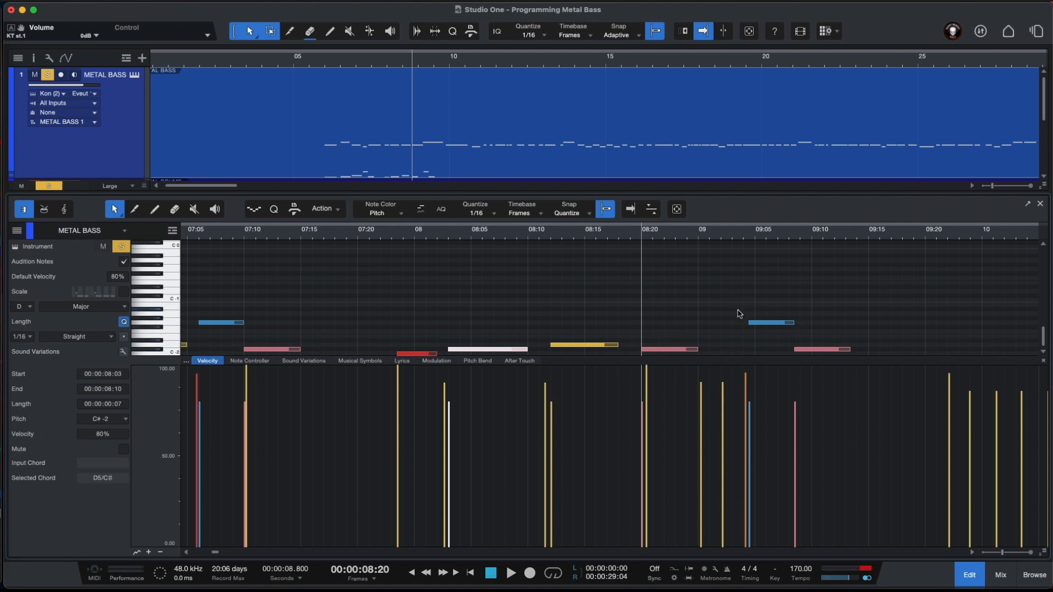
pyautogui.moveTo(739, 314); pyautogui.dragTo(824, 352)
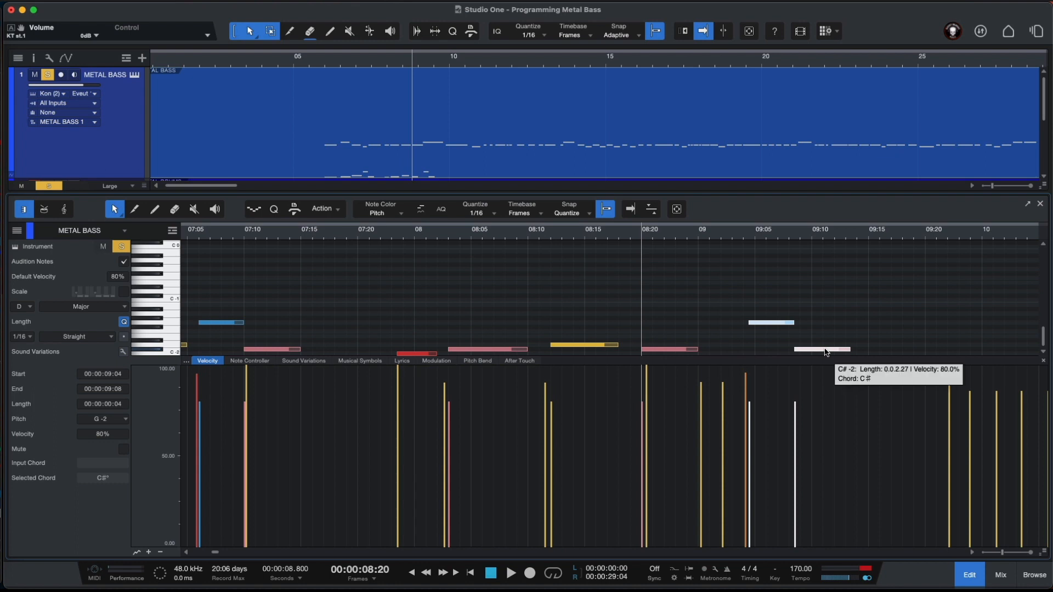
pyautogui.press('Delete')
# - Copy the D -2 and C# -2 keyswitches at 08:12 and 08:20 and paste them starting at 09:00
pyautogui.moveTo(560, 317); pyautogui.dragTo(708, 334)
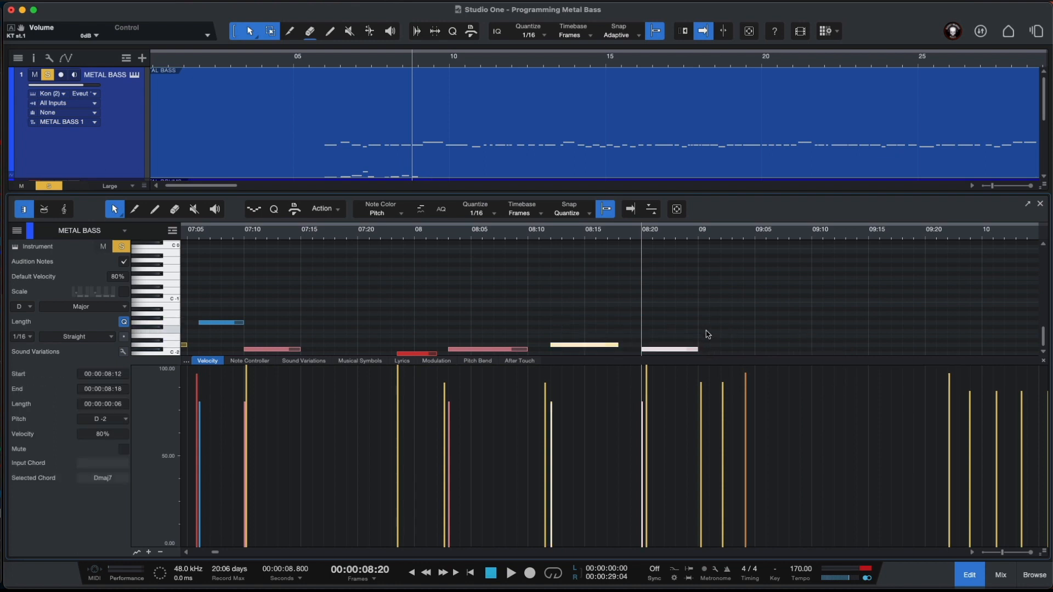
pyautogui.scroll(3, 707, 236)
pyautogui.click(697, 238)
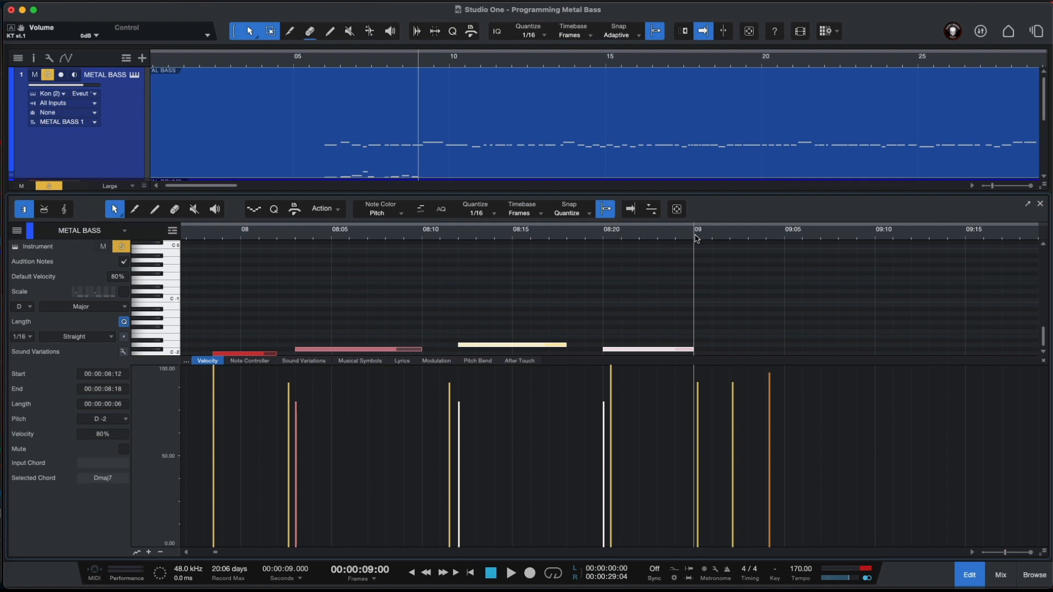
pyautogui.press('super+v')
pyautogui.click(697, 314)
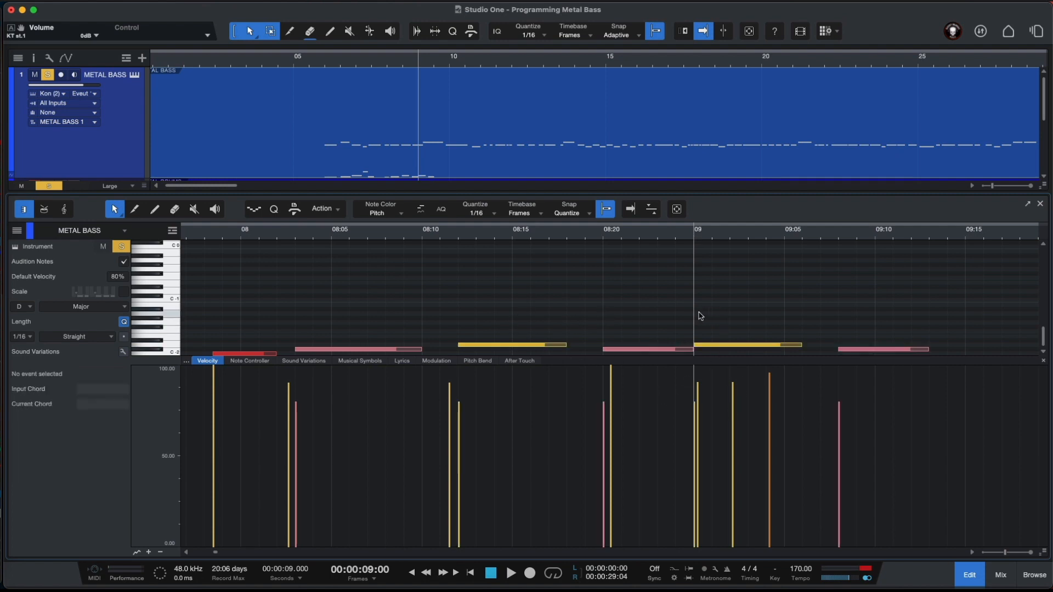
# - Shorten the pasted D -2 keyswitch to end at 09:01 and fit the pasted C# -2 keyswitch from 09:02 to 09:03
pyautogui.moveTo(800, 345); pyautogui.dragTo(712, 345)
pyautogui.moveTo(884, 351); pyautogui.dragTo(776, 351)
pyautogui.scroll(5, 718, 232)
pyautogui.hscroll(3, 823, 327)
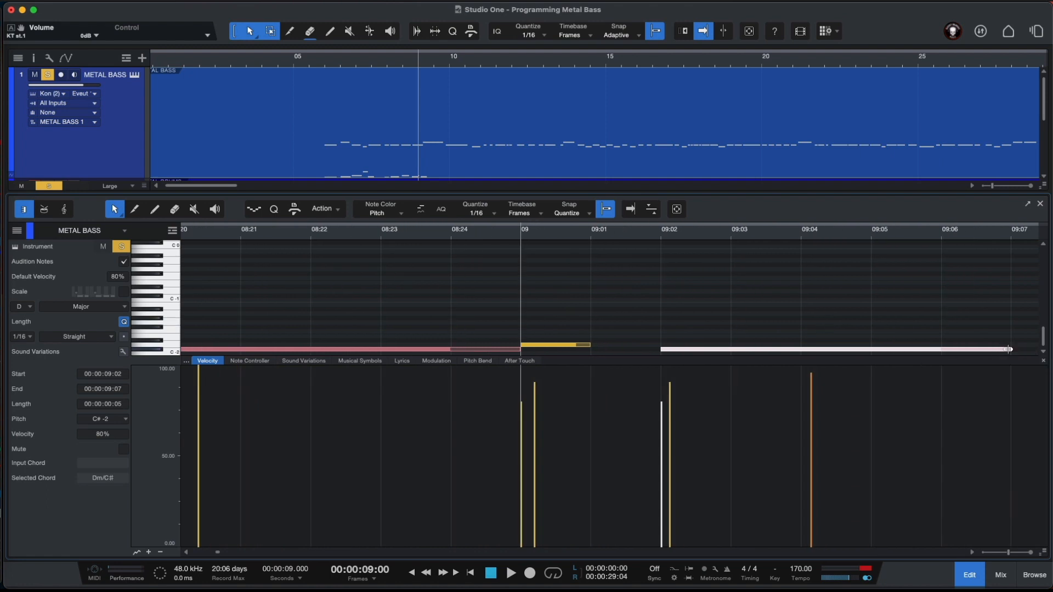
pyautogui.moveTo(1010, 350); pyautogui.dragTo(730, 350)
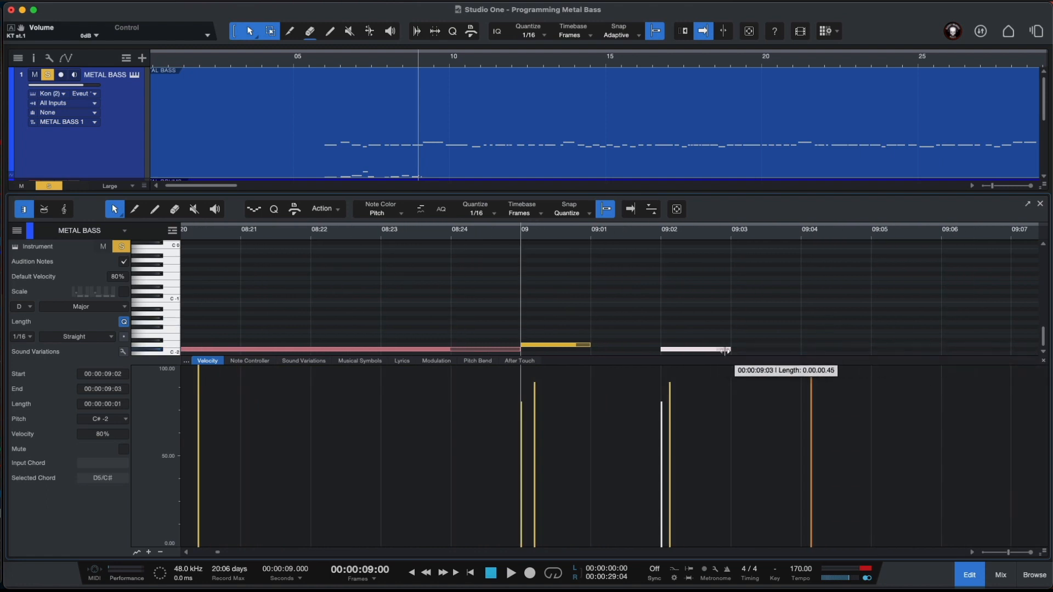
# - Copy the C -2 keyswitch from 07:23 and paste it at 09:04
pyautogui.scroll(-4, 787, 239)
pyautogui.click(762, 240)
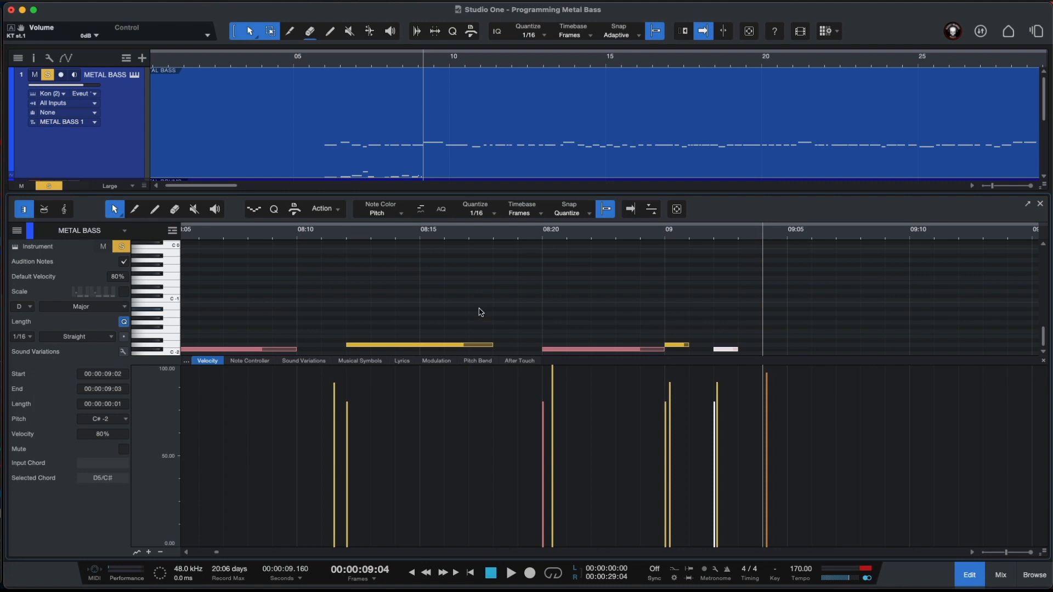
pyautogui.hscroll(-5, 402, 297)
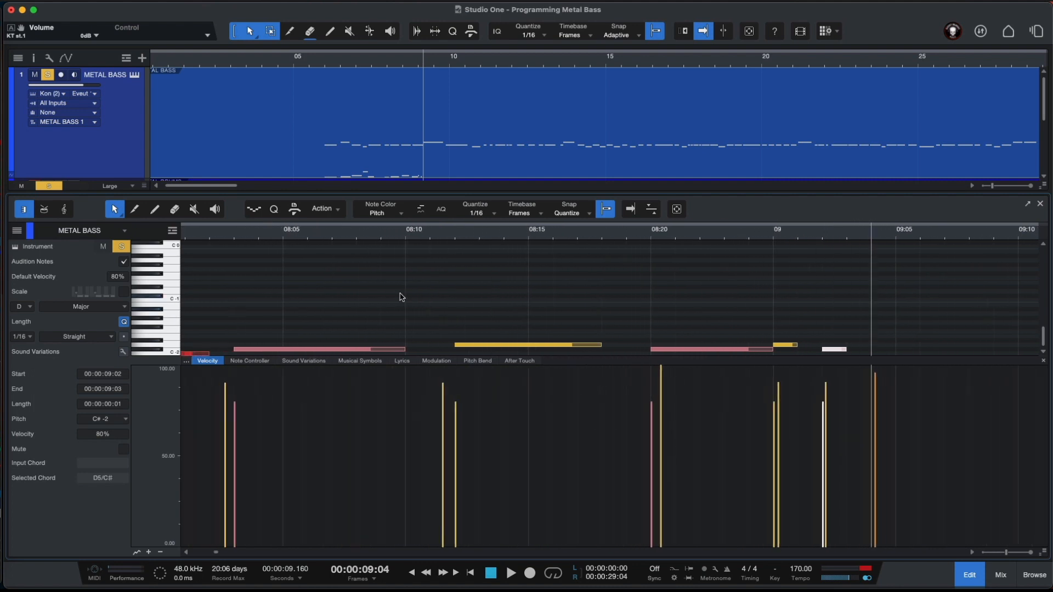
pyautogui.click(289, 354)
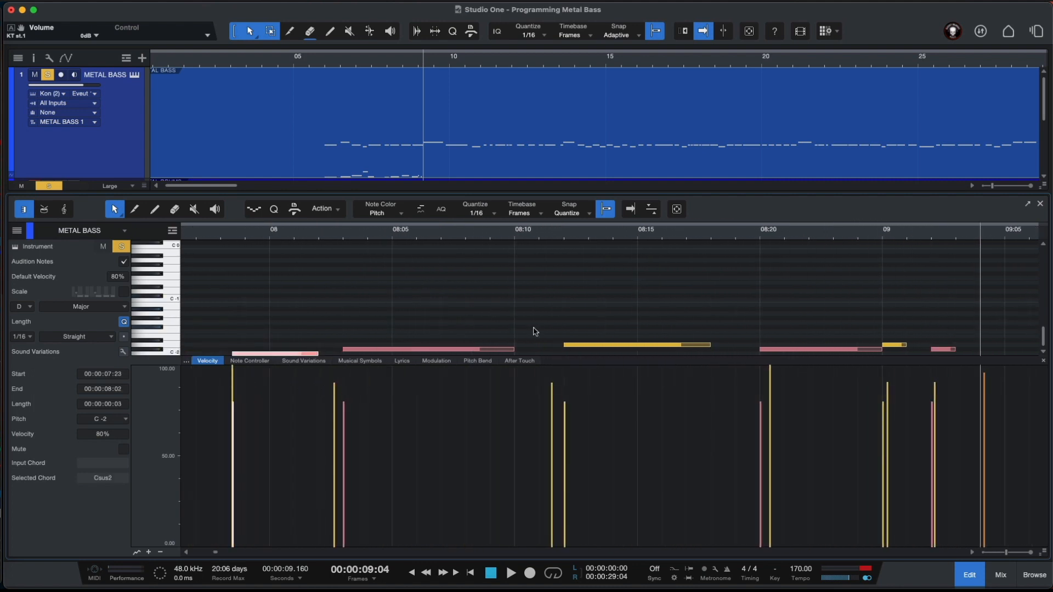
pyautogui.hscroll(15, 663, 297)
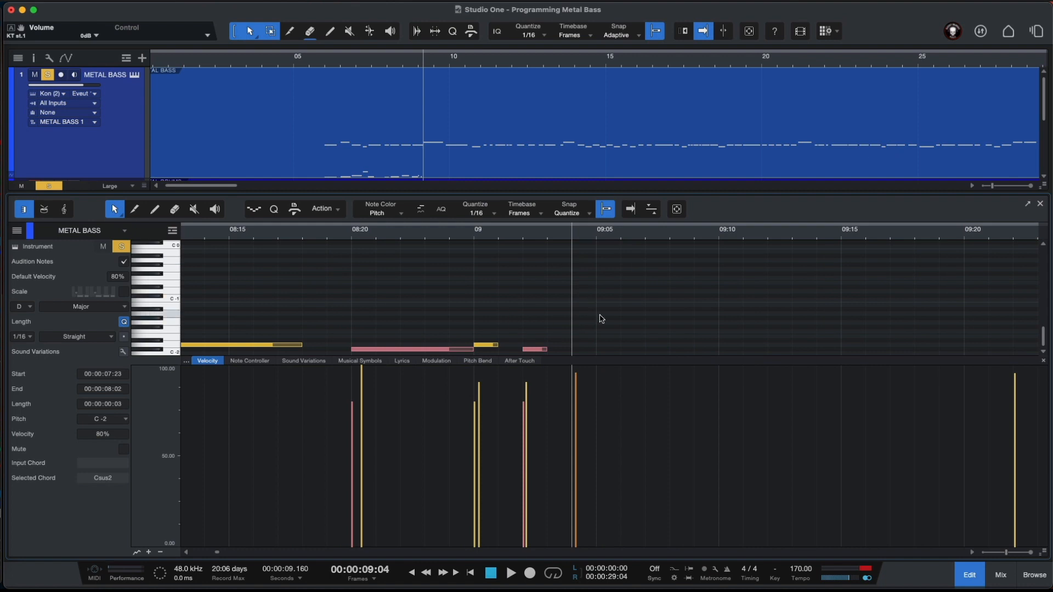
pyautogui.press('super+v')
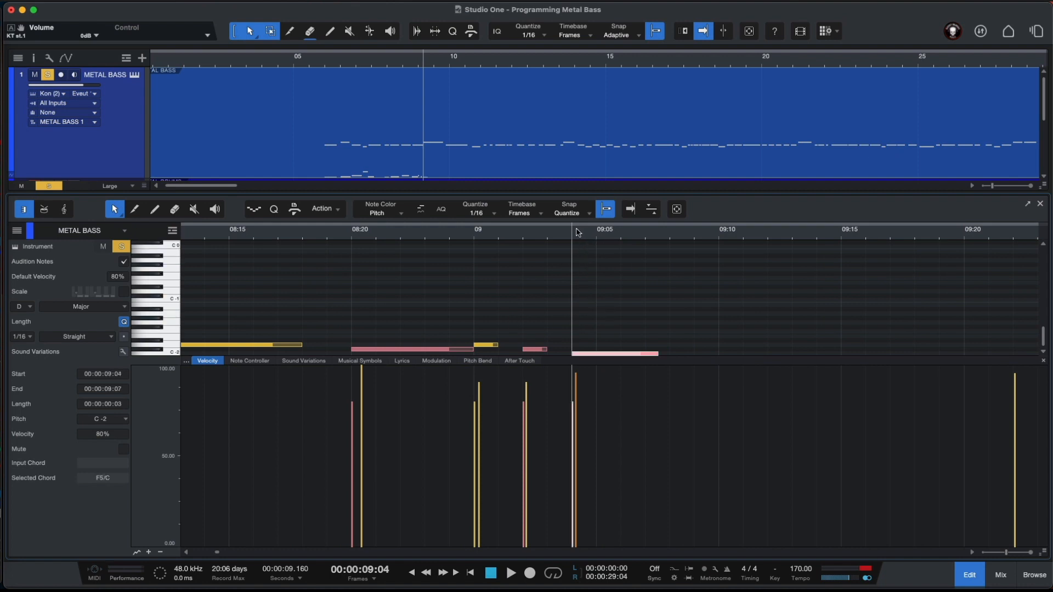
# - Shorten the C -2 keyswitch at 09:04 to end at 09:05
pyautogui.scroll(5, 577, 230)
pyautogui.moveTo(779, 355); pyautogui.dragTo(631, 354)
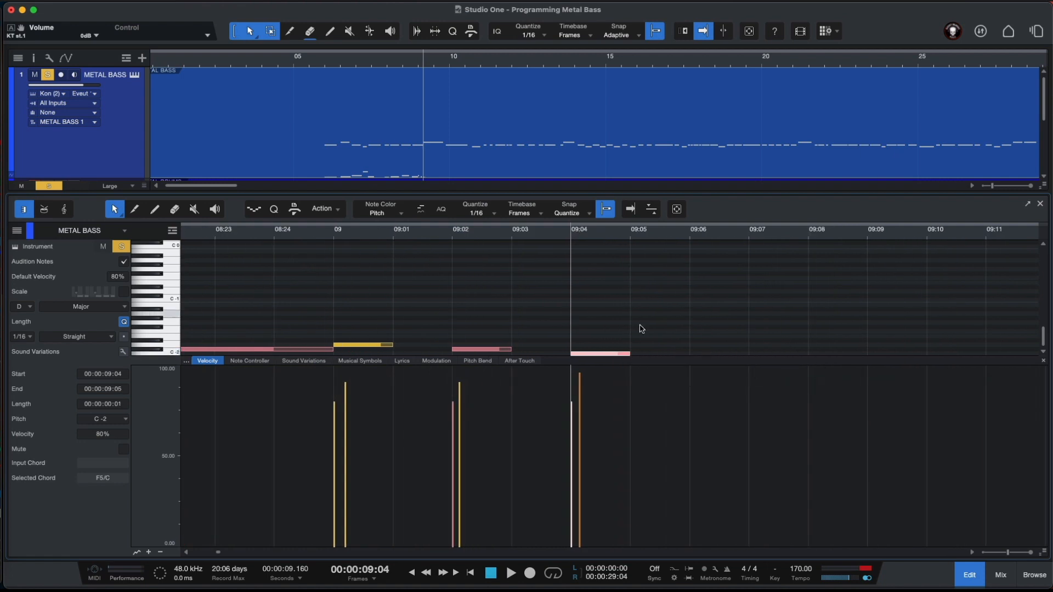
# - Play back the bass line from 06:00 through the keyswitches just after 09:00
pyautogui.scroll(-6, 609, 233)
pyautogui.scroll(-5, 609, 234)
pyautogui.hscroll(-5, 538, 296)
pyautogui.click(538, 296)
pyautogui.click(372, 238)
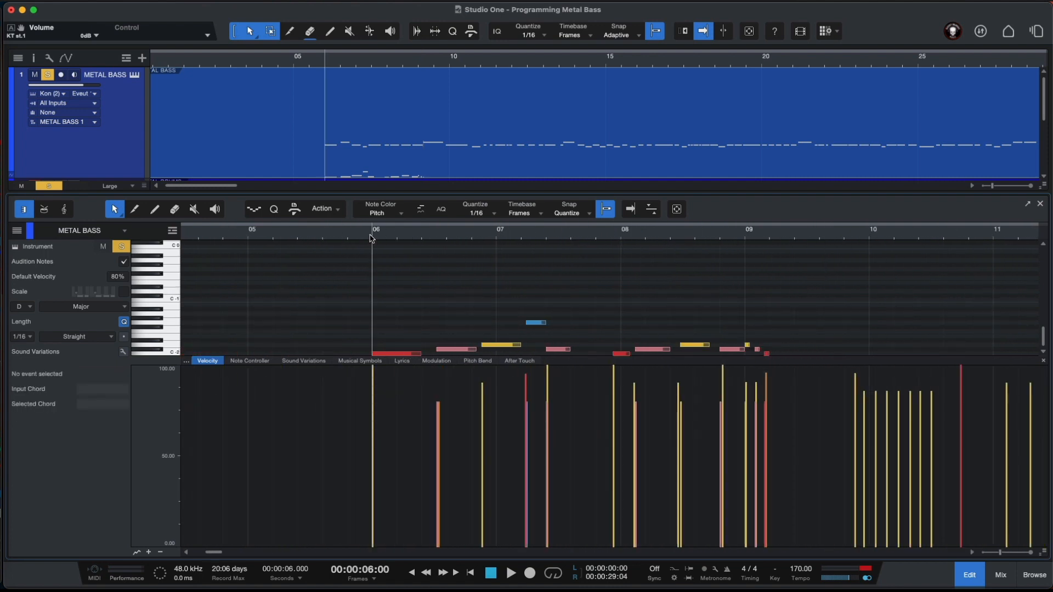
pyautogui.press('space')
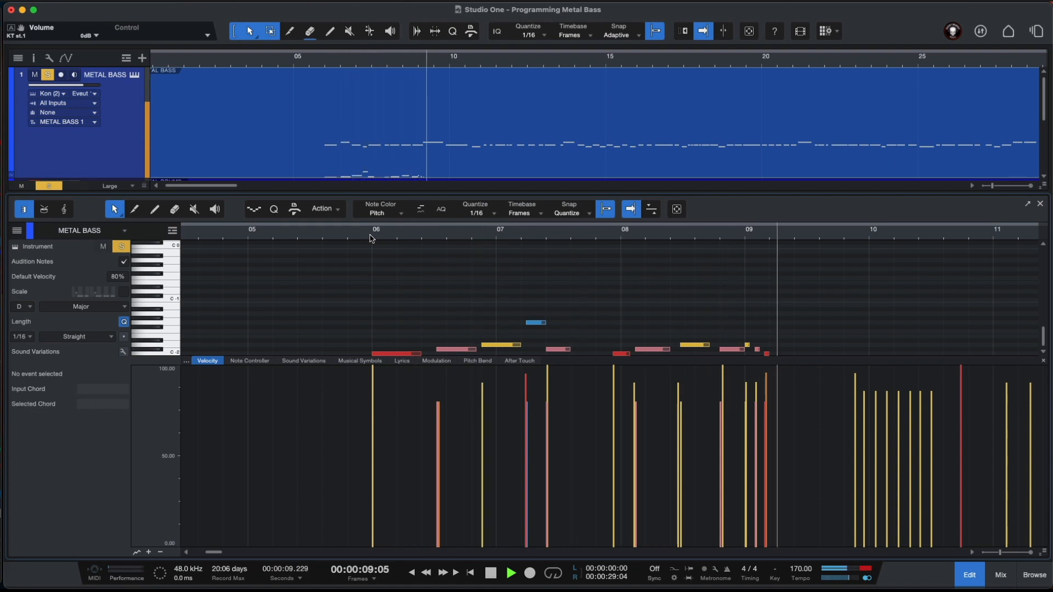
pyautogui.press('space')
# - Extend the C -2 keyswitch at 09:04 to end at 09:20 and paste a D -2 and C# -2 keyswitch pair starting at 09:23
pyautogui.scroll(5, 618, 357)
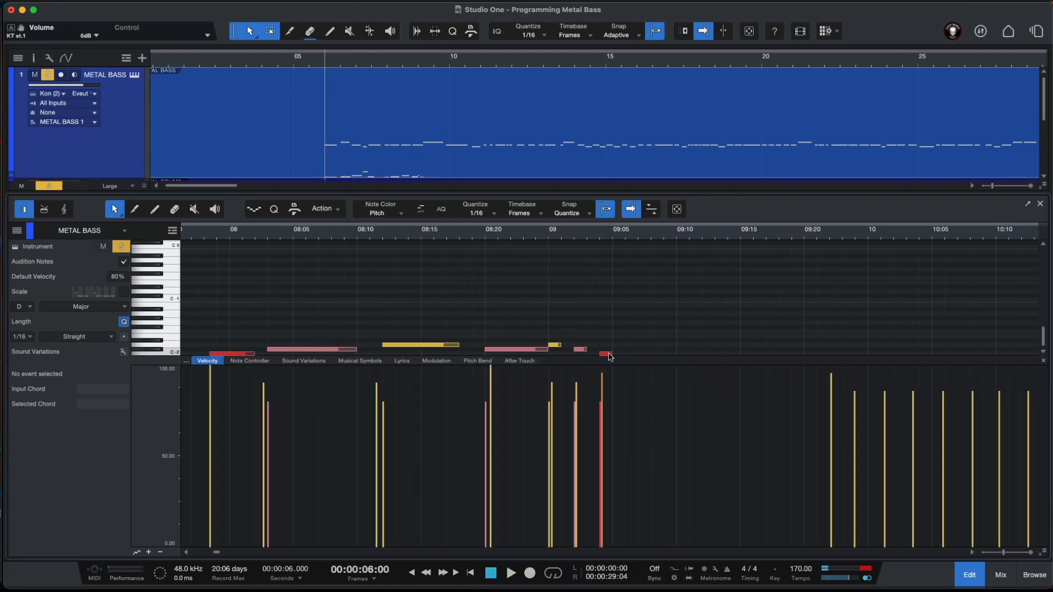
pyautogui.moveTo(610, 354); pyautogui.dragTo(768, 360)
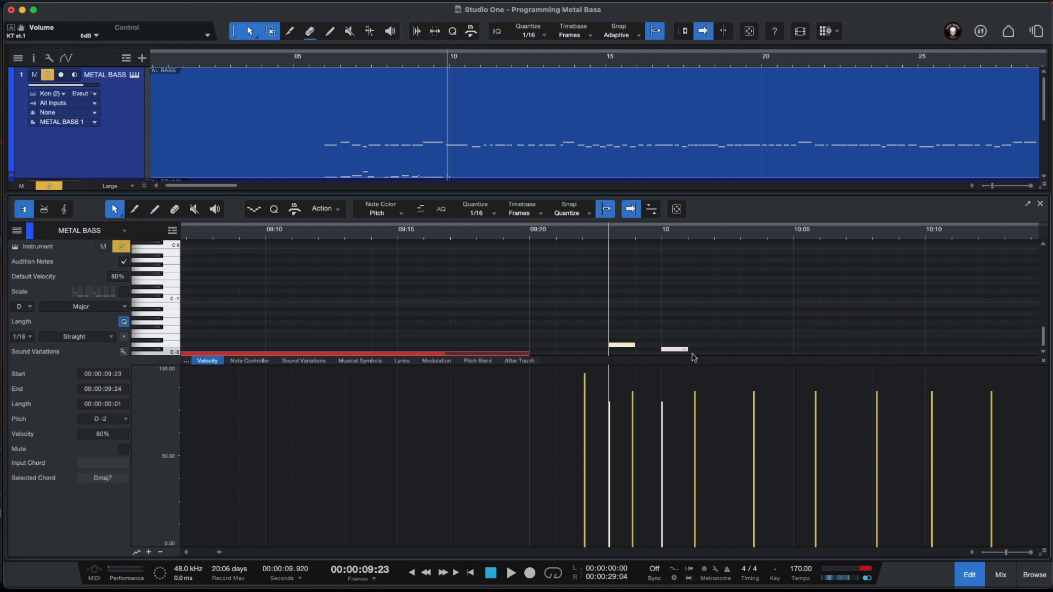
# - Move the pasted D -2 keyswitch to start at 09:24 and the pasted C# -2 keyswitch to start at 10:01
pyautogui.click(650, 305)
pyautogui.moveTo(624, 350); pyautogui.dragTo(631, 346)
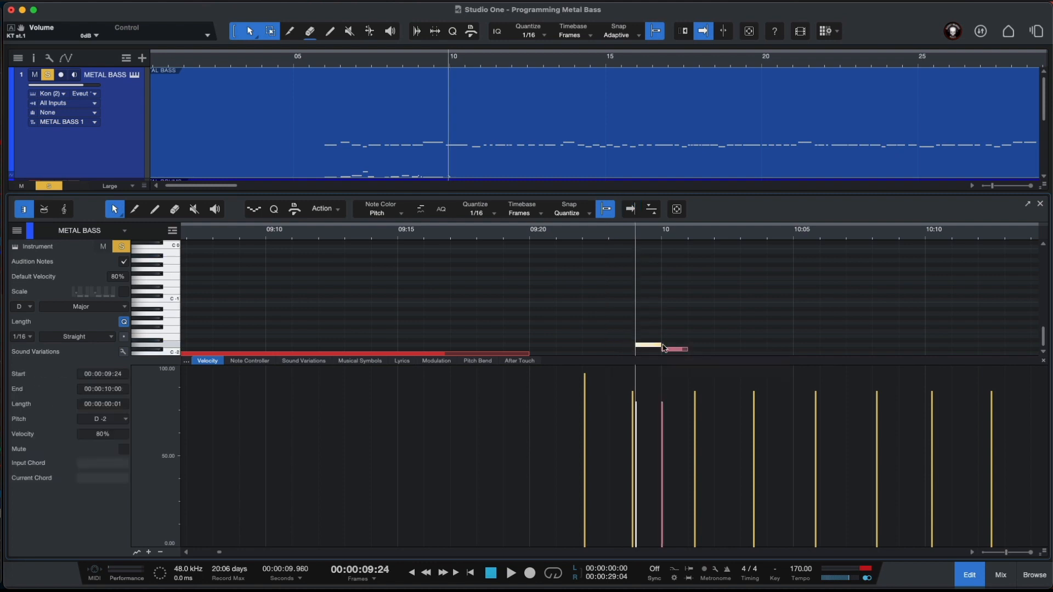
pyautogui.scroll(5, 653, 291)
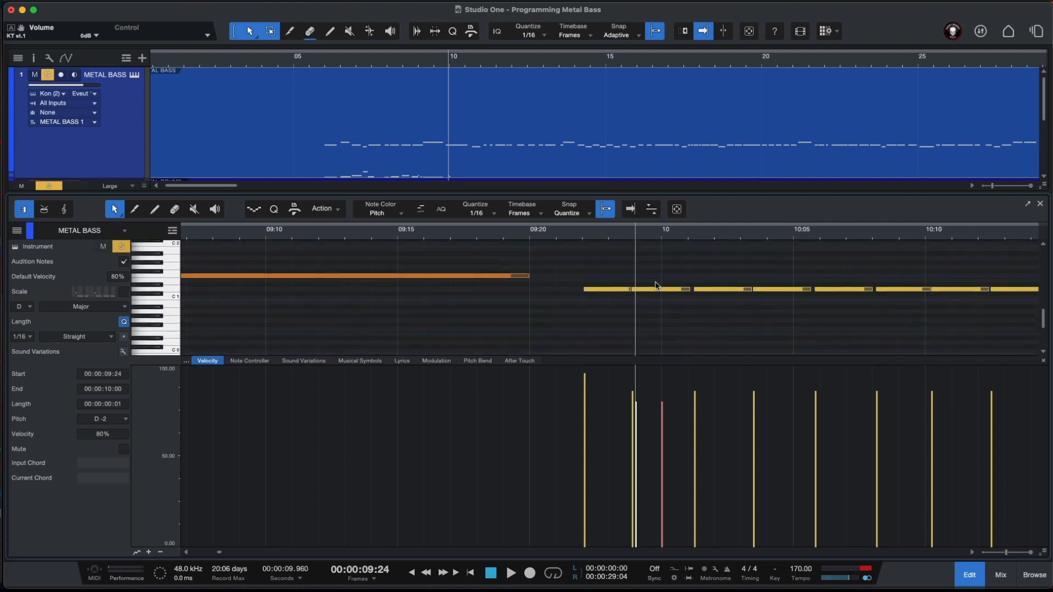
pyautogui.scroll(-2, 654, 316)
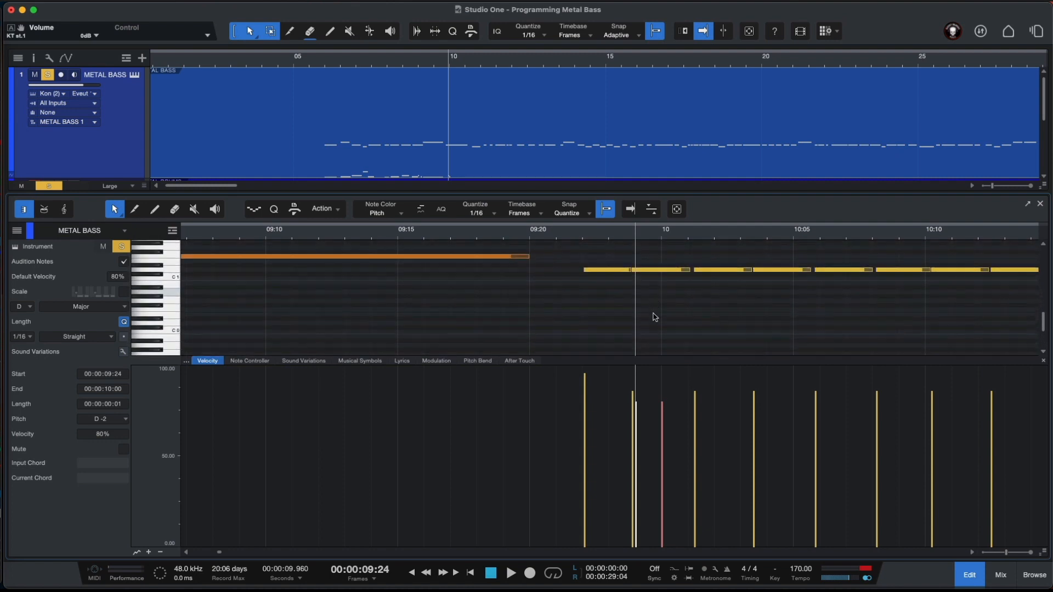
pyautogui.click(692, 239)
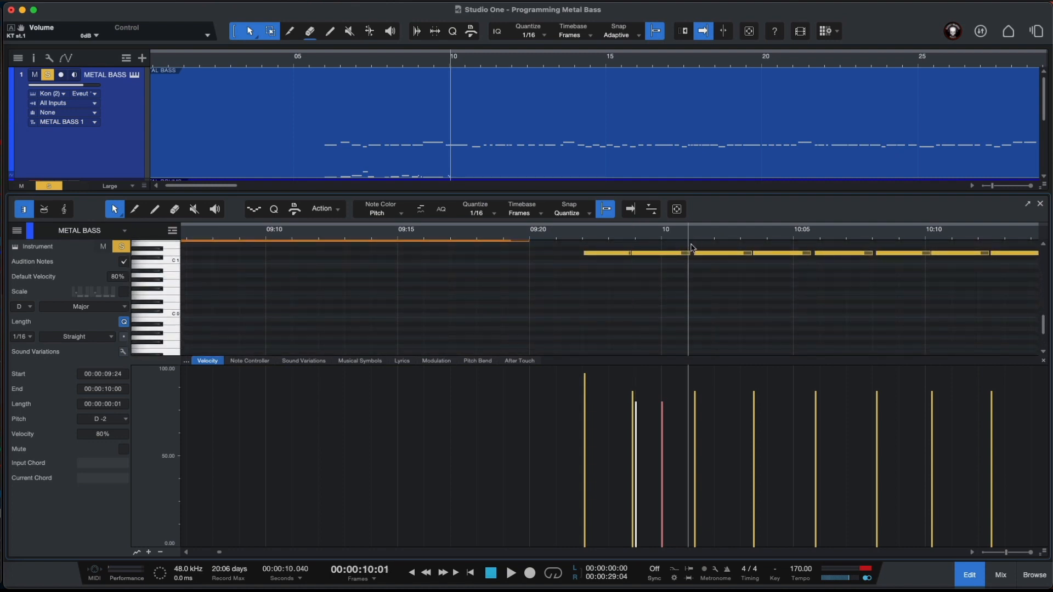
pyautogui.scroll(-3, 698, 328)
pyautogui.moveTo(680, 352); pyautogui.dragTo(706, 352)
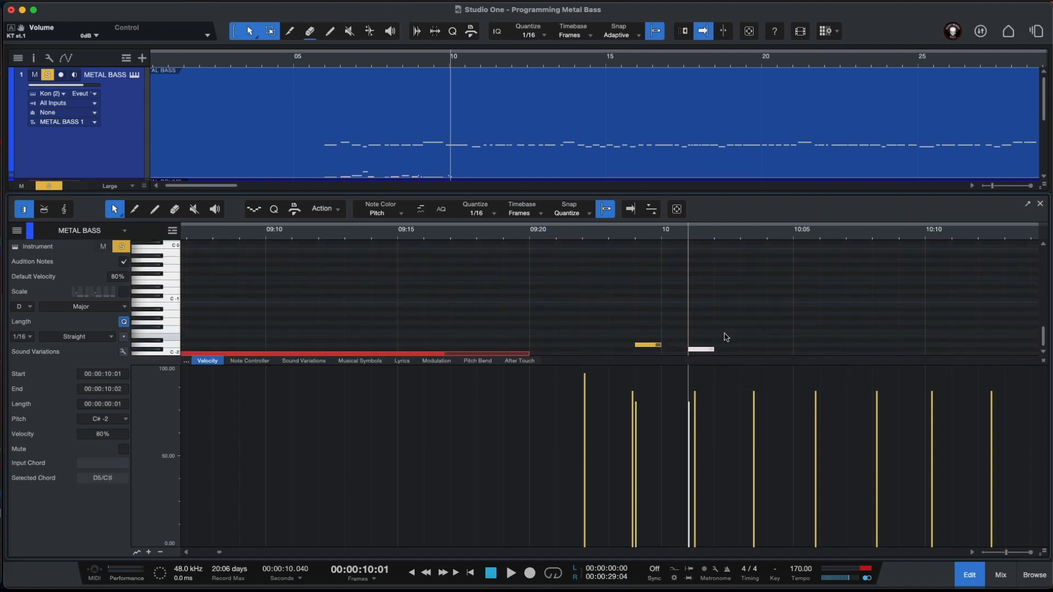
# - Copy the D -2 and C# -2 keyswitches at 09:24 and 10:01 and paste them starting at 10:03
pyautogui.moveTo(632, 326); pyautogui.dragTo(721, 354)
pyautogui.click(751, 240)
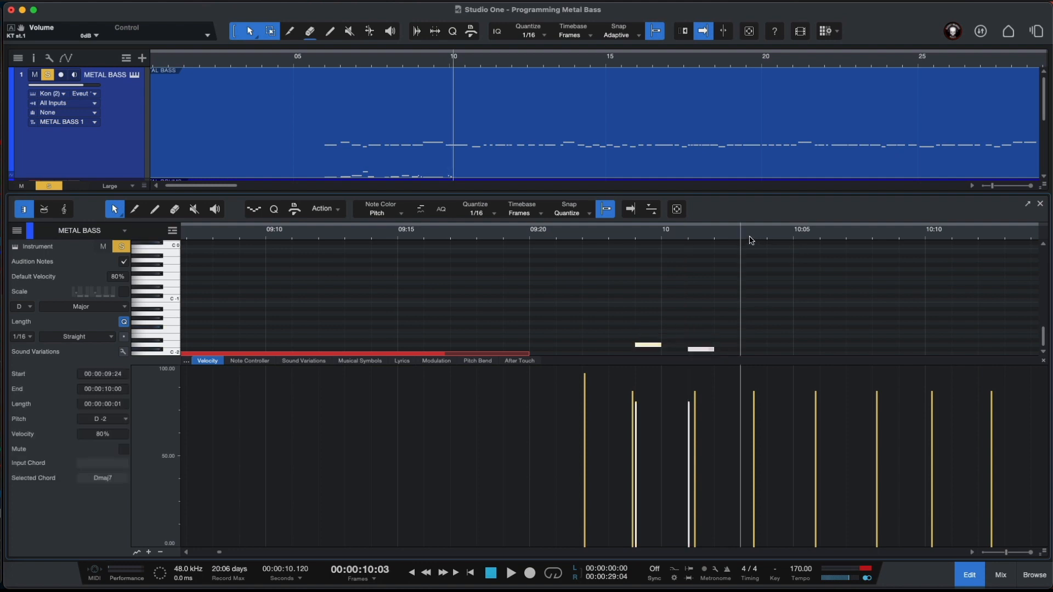
pyautogui.press('super+v')
# - Align the pasted D -2 keyswitch just ahead of the bass note between 10:03 and 10:04, and the C# -2 keyswitch just ahead of the note before 10:06
pyautogui.hscroll(2, 752, 239)
pyautogui.scroll(3, 716, 251)
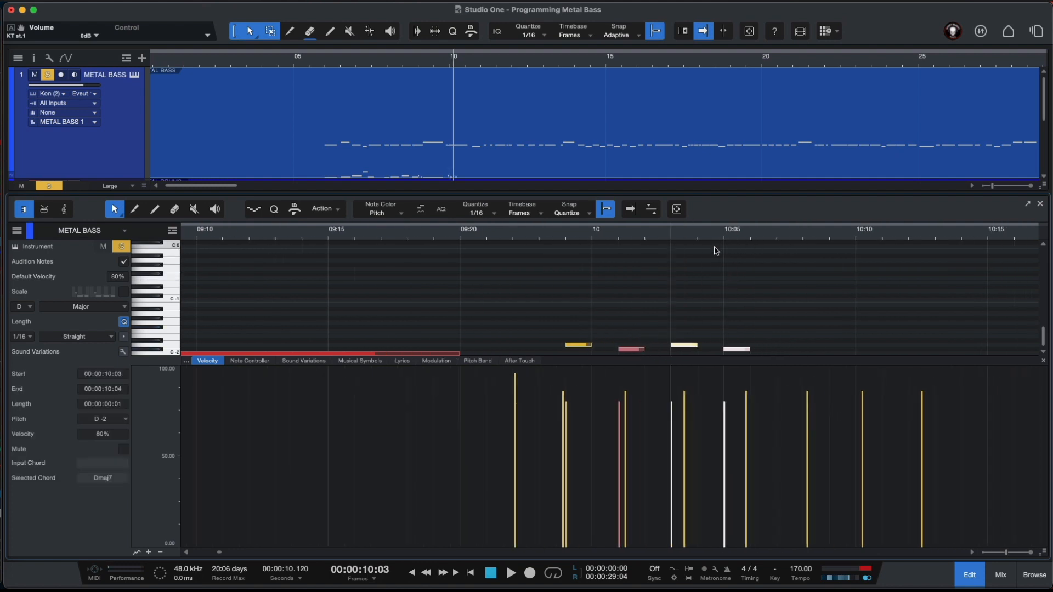
pyautogui.moveTo(684, 234); pyautogui.dragTo(691, 242)
pyautogui.click(684, 237)
pyautogui.scroll(-4, 710, 301)
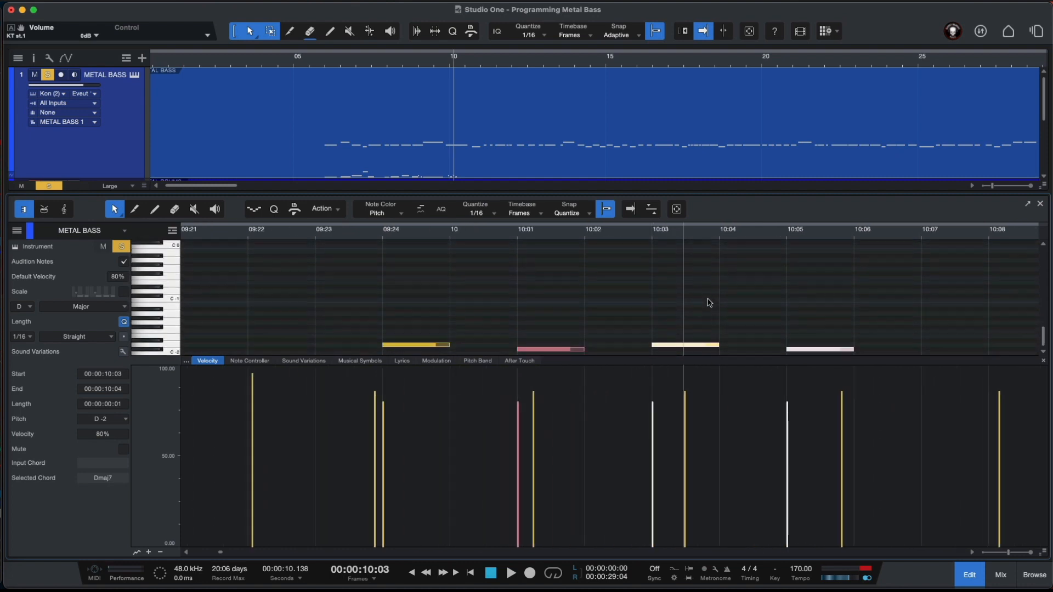
pyautogui.click(687, 327)
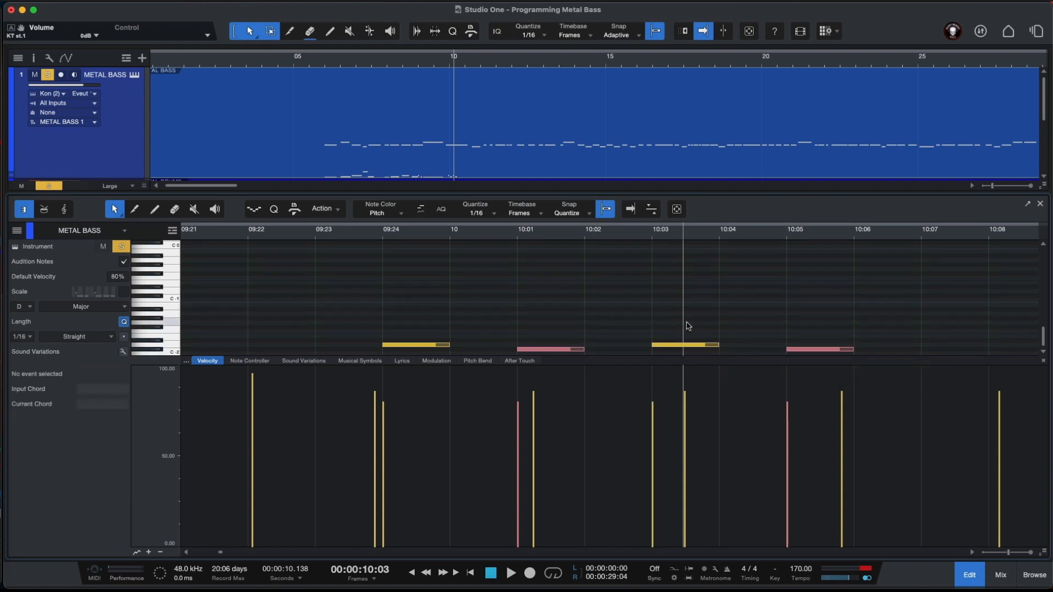
pyautogui.moveTo(667, 347); pyautogui.dragTo(705, 347)
pyautogui.moveTo(810, 350); pyautogui.dragTo(851, 352)
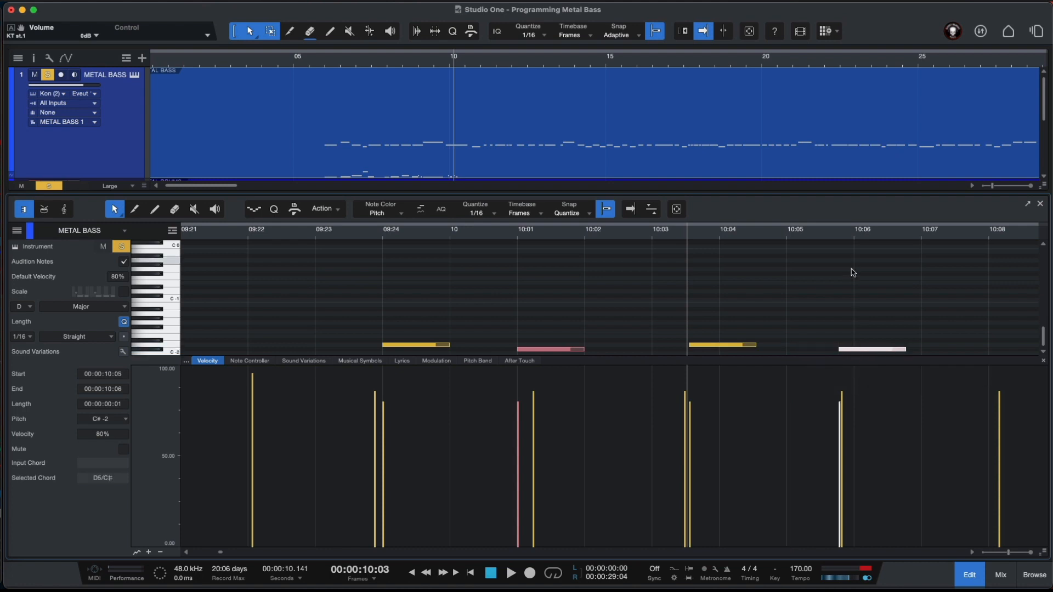
pyautogui.click(702, 346)
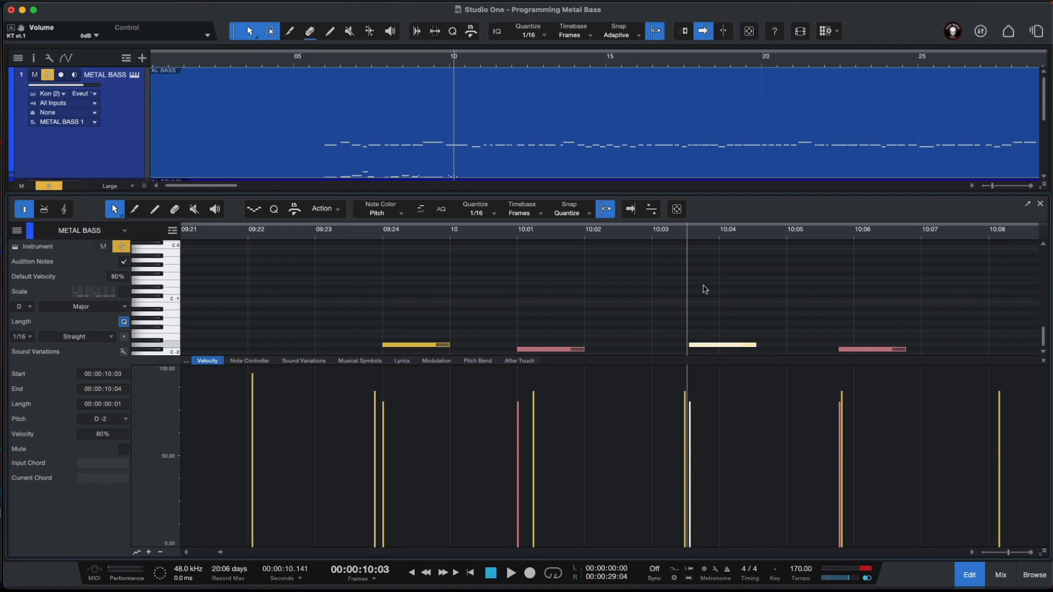
pyautogui.scroll(5, 700, 348)
pyautogui.moveTo(726, 348); pyautogui.dragTo(711, 348)
pyautogui.hscroll(1, 735, 348)
pyautogui.hscroll(5, 749, 347)
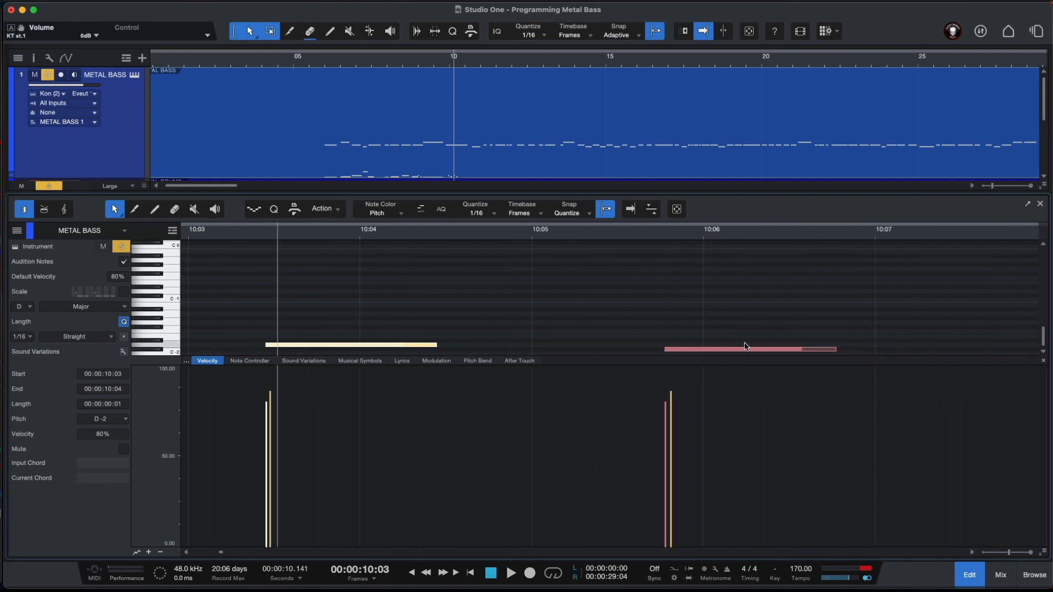
# - Copy the four alternating D -2 and C# -2 keyswitches from 09:24 to 10:06 and paste them starting at 10:08
pyautogui.scroll(-10, 688, 234)
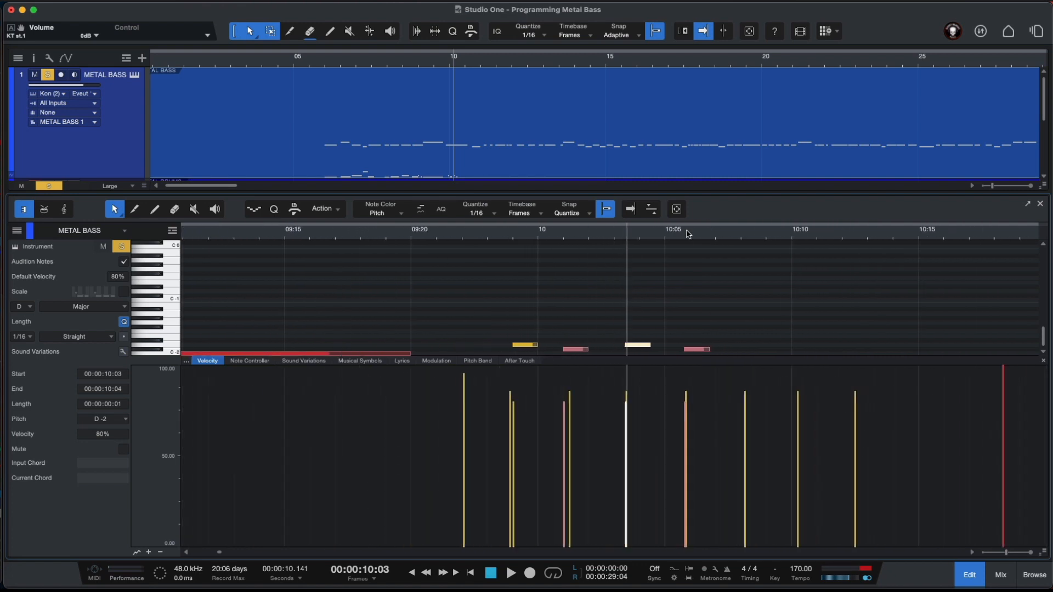
pyautogui.scroll(3, 777, 310)
pyautogui.scroll(3, 777, 310)
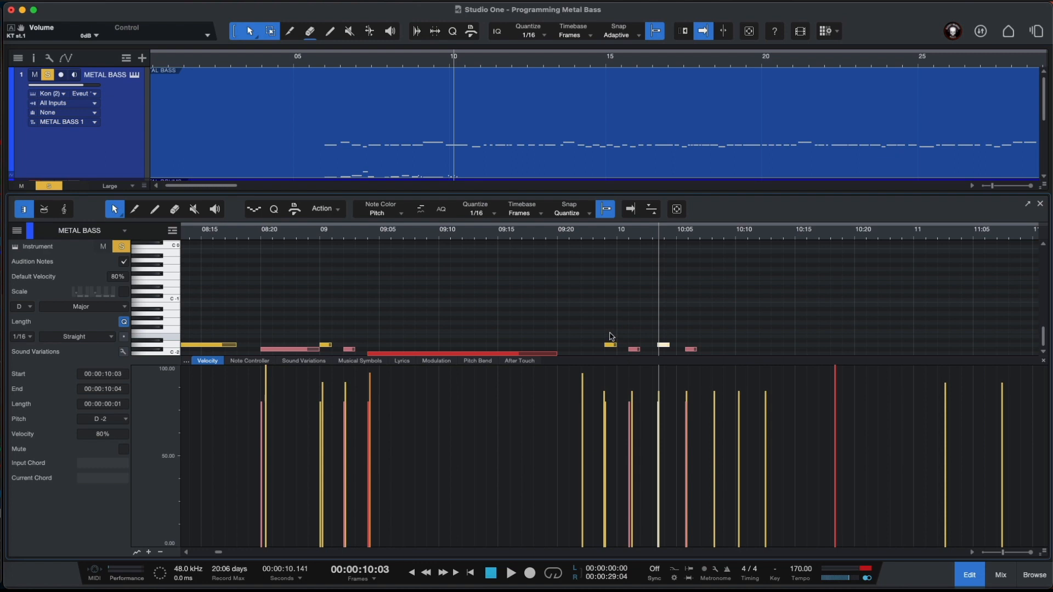
pyautogui.moveTo(605, 329); pyautogui.dragTo(704, 357)
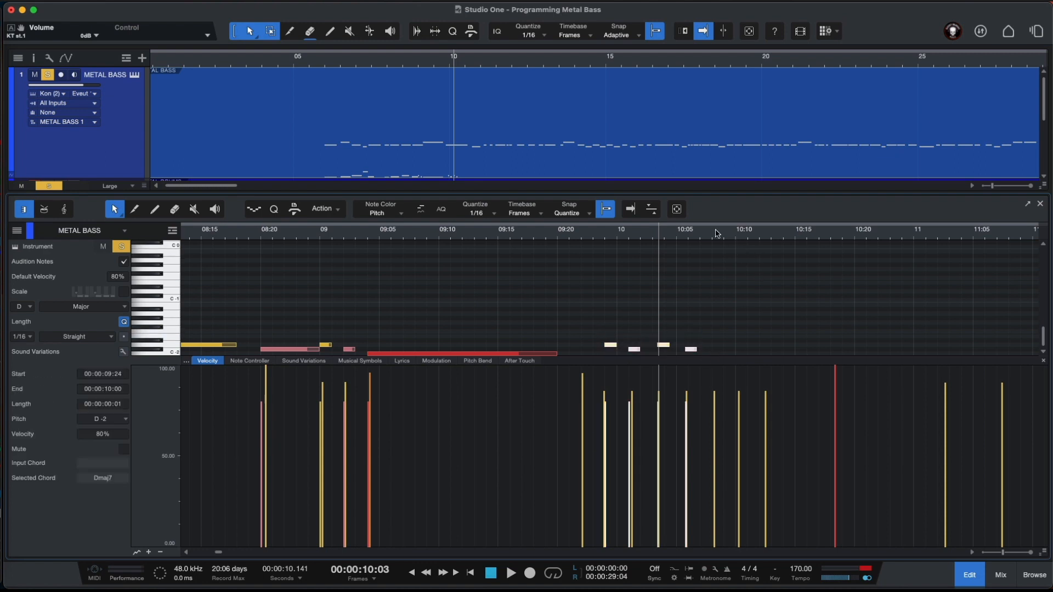
pyautogui.scroll(5, 718, 234)
pyautogui.click(701, 240)
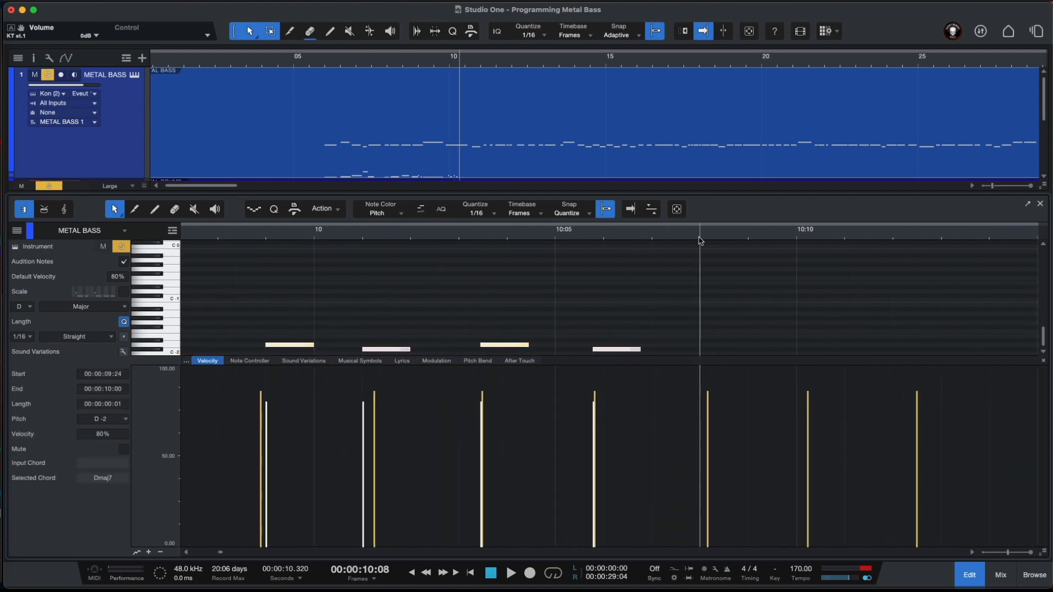
pyautogui.press('super+v')
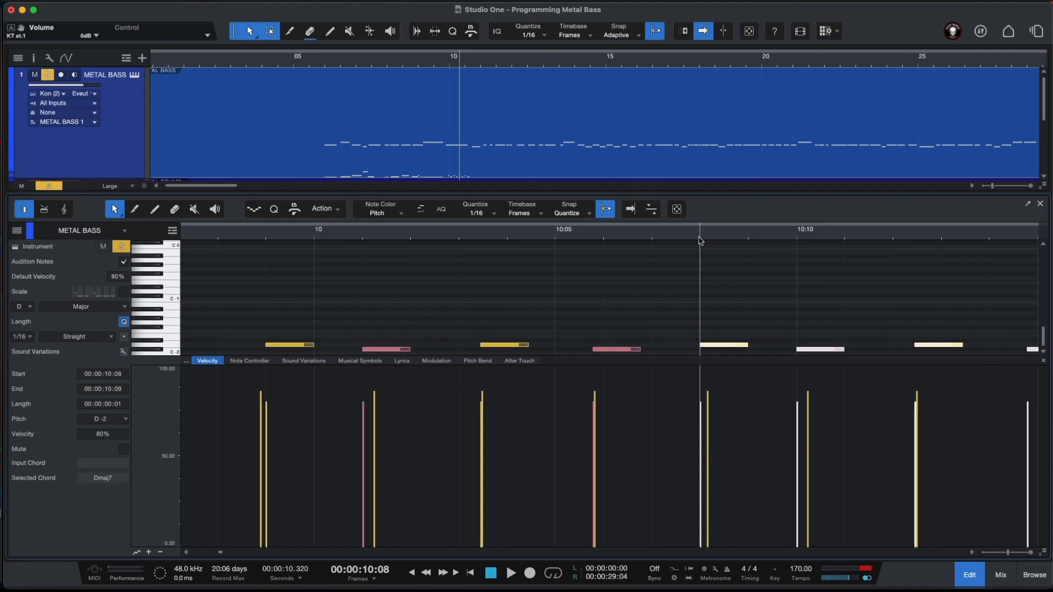
# - Delete the last C# -2 keyswitch of the pasted group, after the final repeated bass note
pyautogui.hscroll(5, 745, 311)
pyautogui.click(780, 329)
pyautogui.click(872, 350)
pyautogui.press('Delete')
pyautogui.scroll(-5, 732, 233)
pyautogui.scroll(5, 746, 285)
pyautogui.scroll(-5, 746, 285)
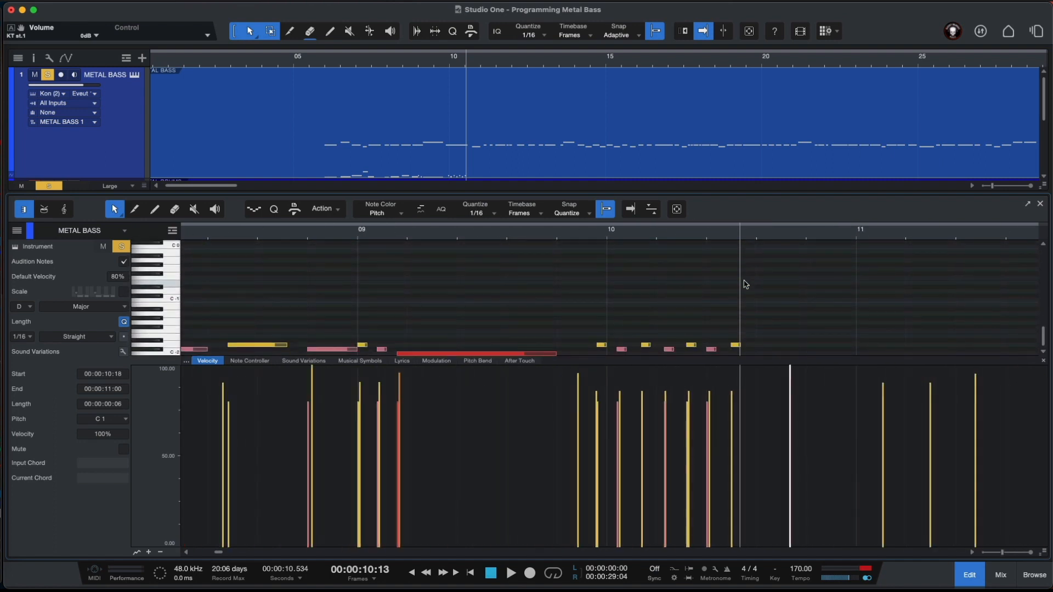
# - Play back the repeated-note run from 09:22 to check its alternating keyswitches
pyautogui.scroll(5, 576, 236)
pyautogui.click(577, 237)
pyautogui.scroll(-3, 581, 236)
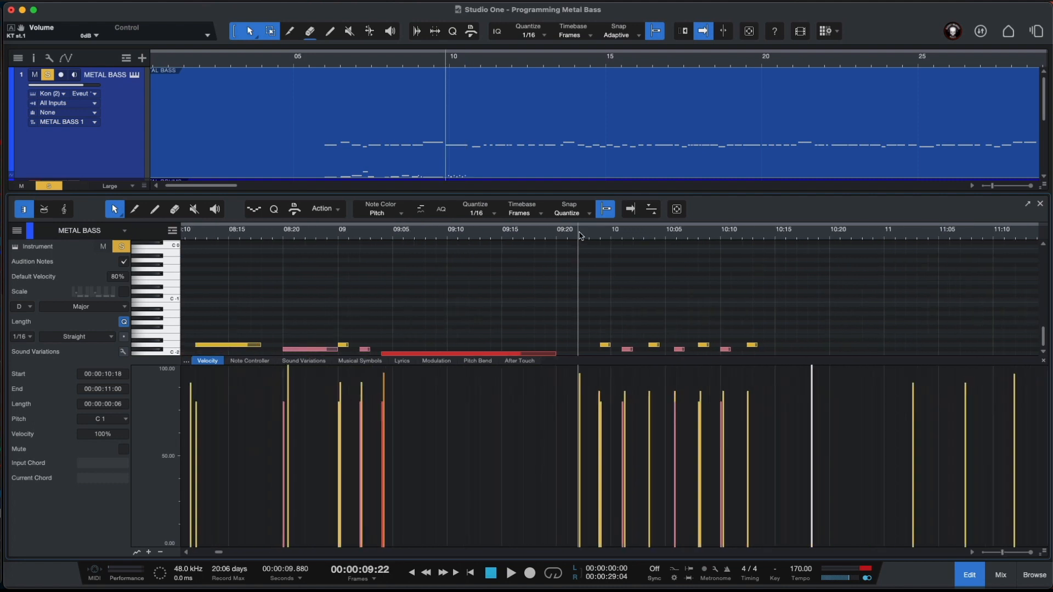
pyautogui.press('space')
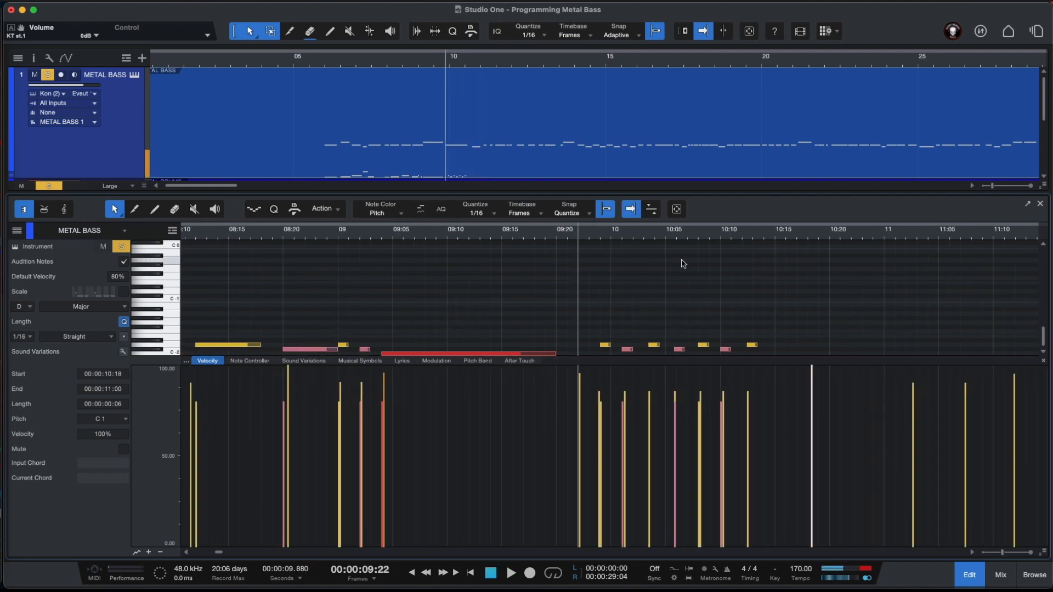
# - Paste a copy of the 09:04 C -2 keyswitch at 10:18, shorten it to end at 11:00, and play back from 09:22
pyautogui.click(402, 354)
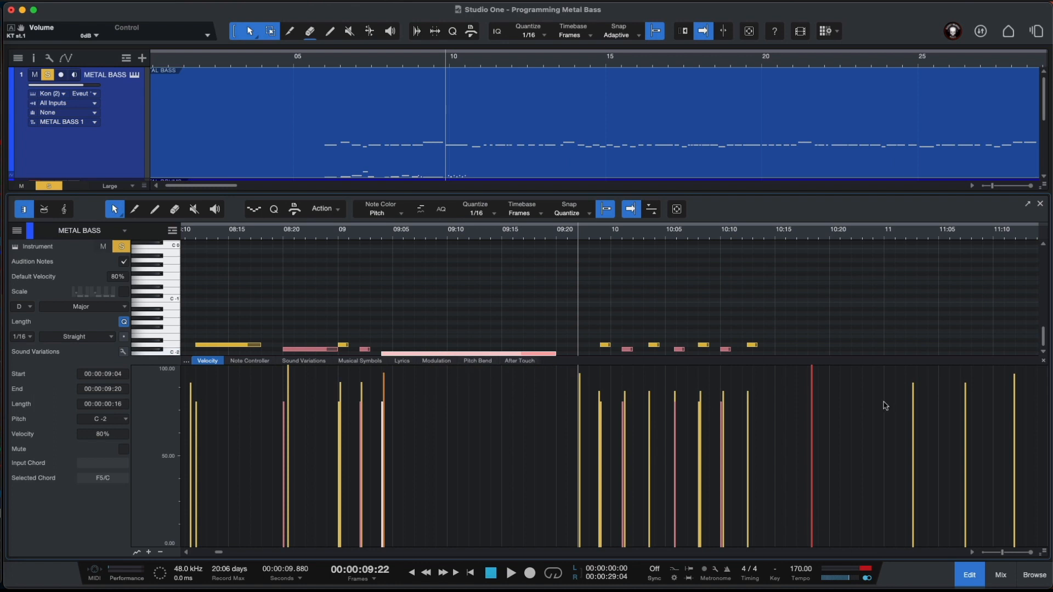
pyautogui.click(807, 238)
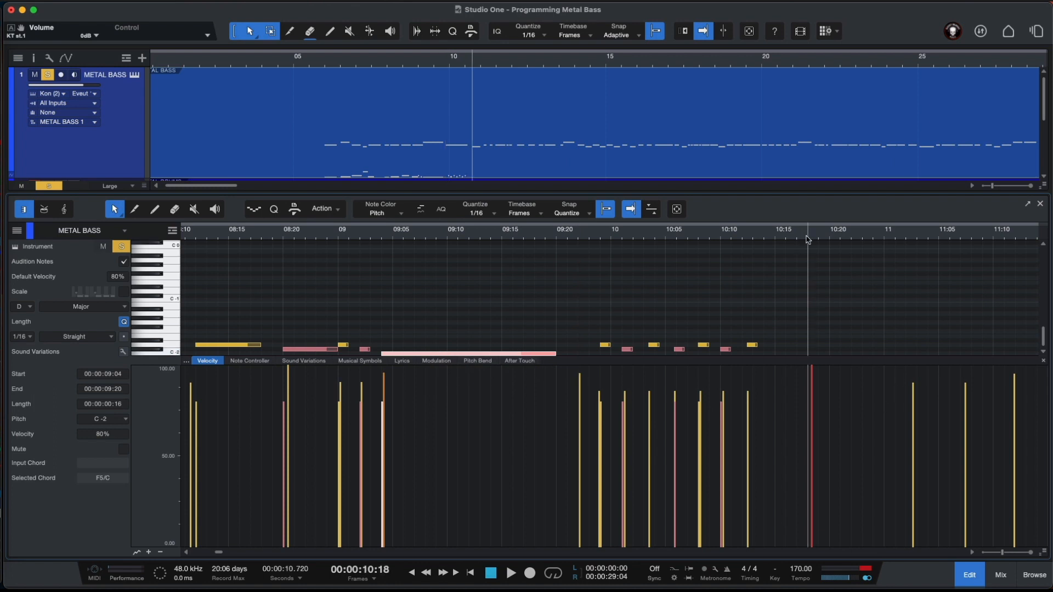
pyautogui.press('super+v')
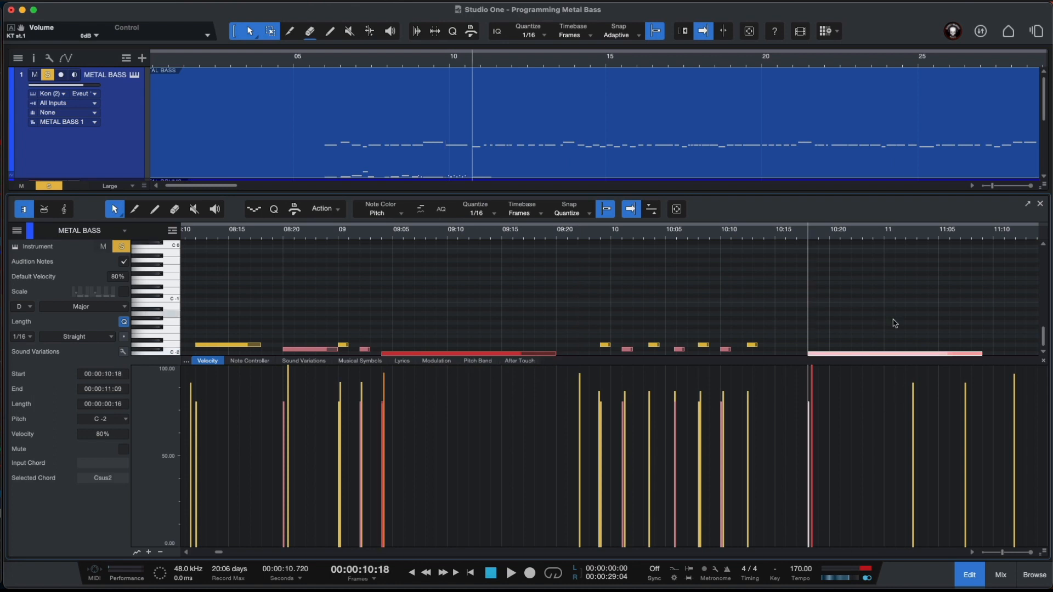
pyautogui.moveTo(982, 354); pyautogui.dragTo(880, 355)
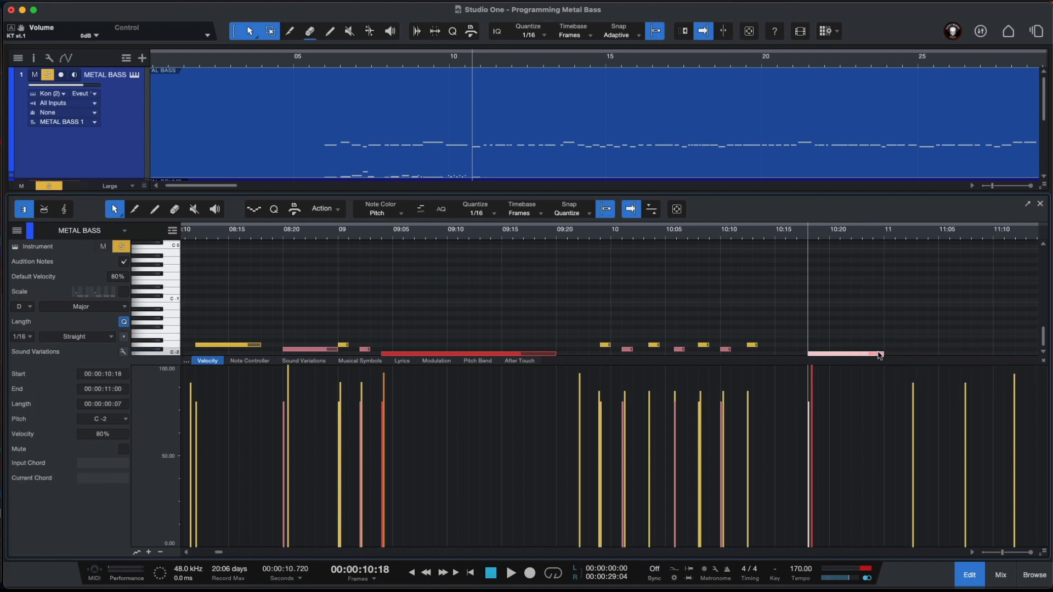
pyautogui.click(576, 237)
pyautogui.press('space')
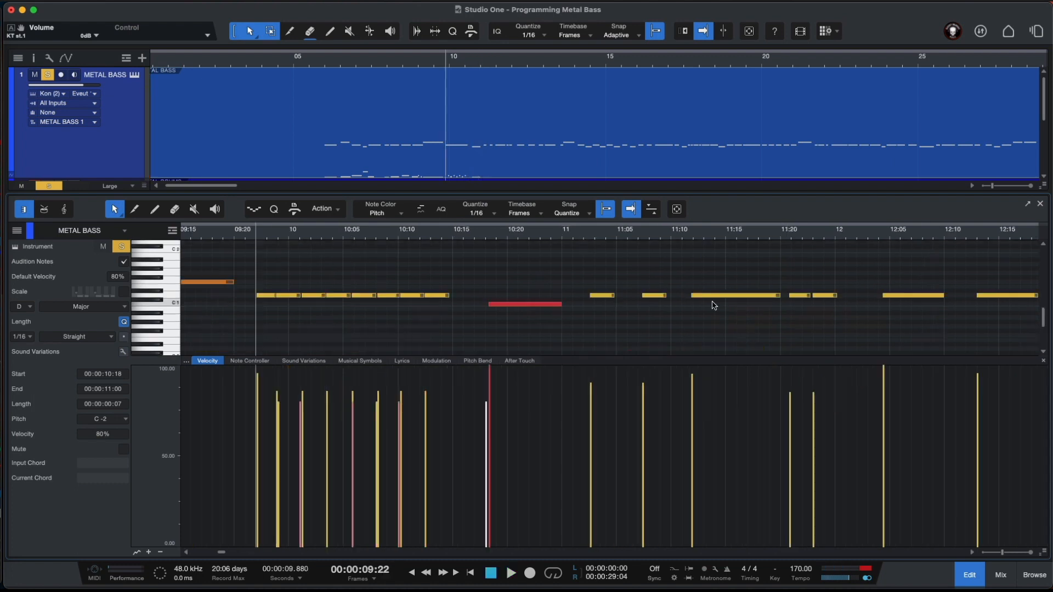
# - Add an E -2 keyswitch from 11:12 to 11:15 for the longer D 1 bass note and play back the passage
pyautogui.click(713, 296)
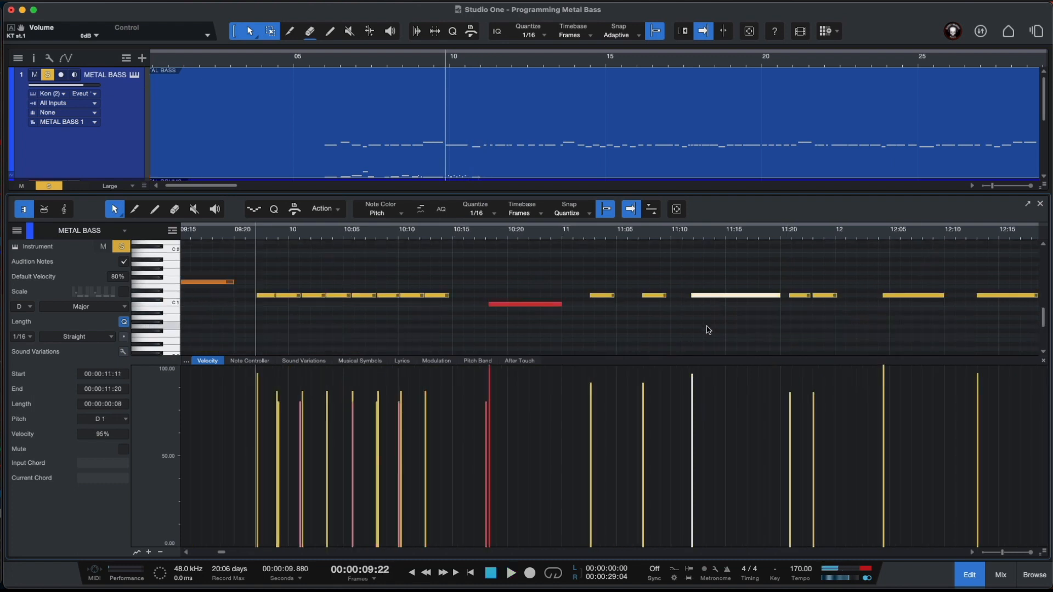
pyautogui.click(691, 238)
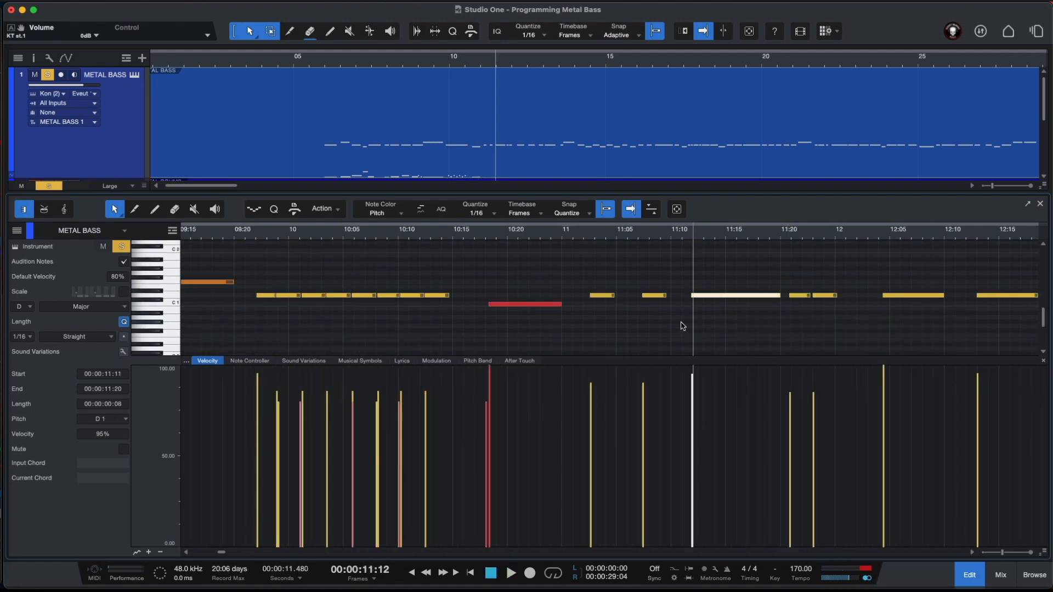
pyautogui.scroll(-5, 683, 326)
pyautogui.doubleClick(701, 346)
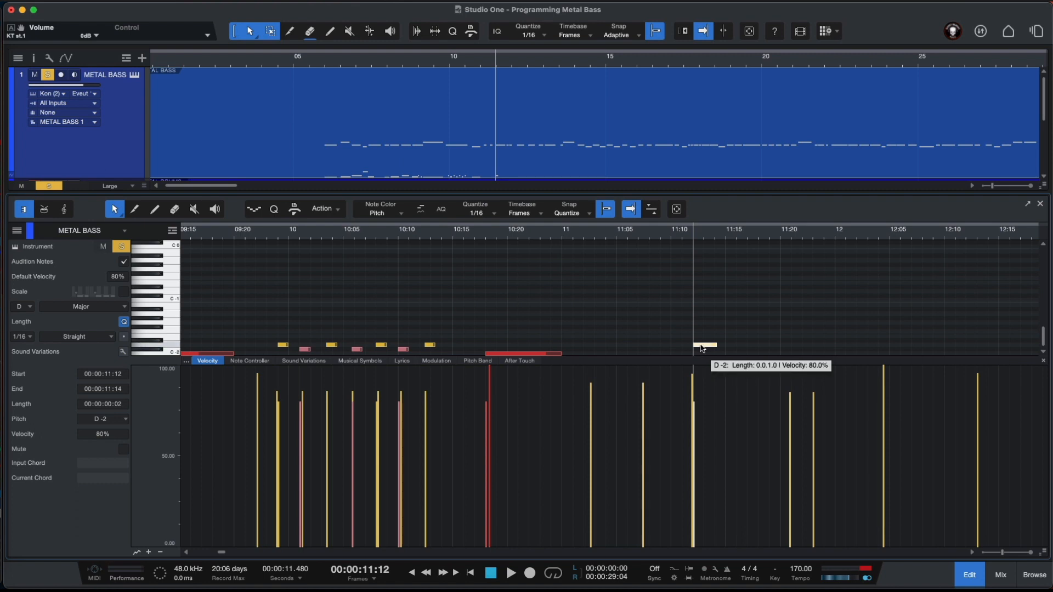
pyautogui.moveTo(702, 348); pyautogui.dragTo(702, 340)
pyautogui.press('space')
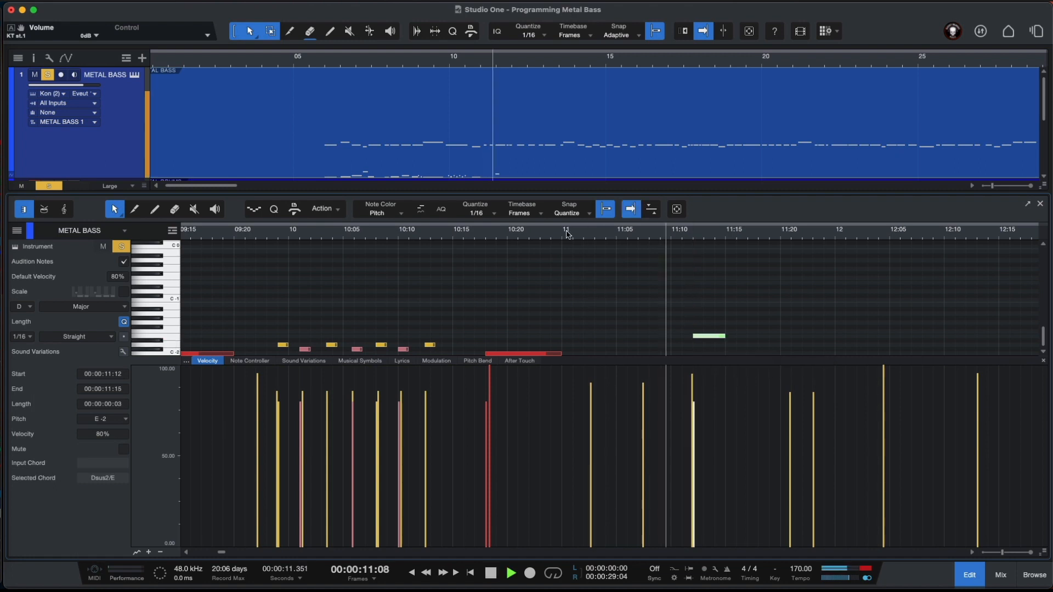
pyautogui.press('space')
# - Extend the E -2 keyswitch at 11:12 to end at 11:20 and add a C# -2 keyswitch at about 11:02
pyautogui.moveTo(643, 337); pyautogui.dragTo(694, 341)
pyautogui.hscroll(3, 736, 340)
pyautogui.hscroll(-2, 556, 318)
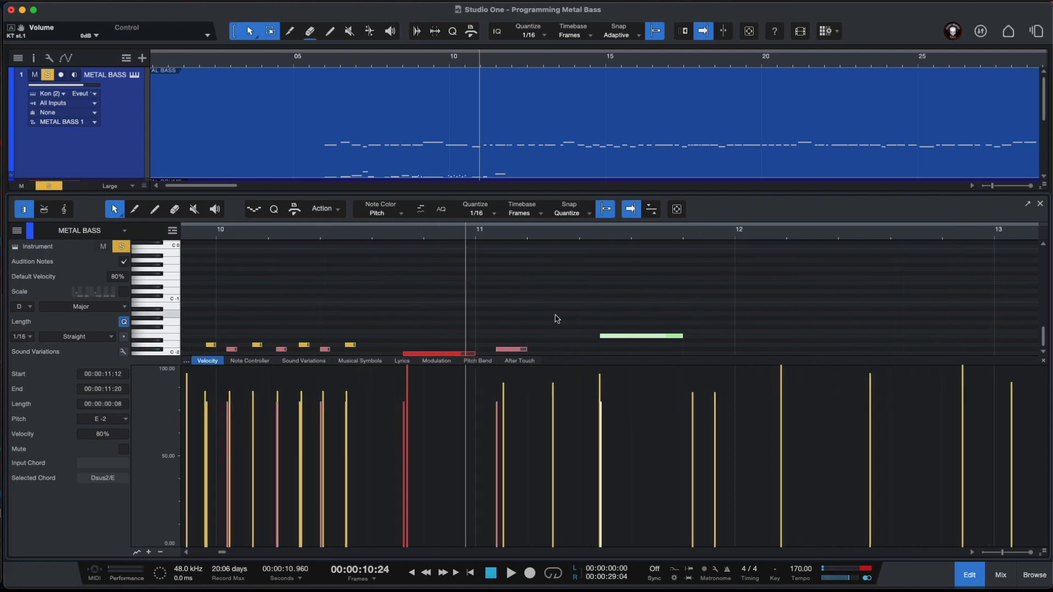
# - Paste a copy of the D -2 and C# -2 keyswitch pair from 10:08 at 11:20 and shift it to start at 11:21
pyautogui.moveTo(299, 330); pyautogui.dragTo(326, 351)
pyautogui.click(688, 241)
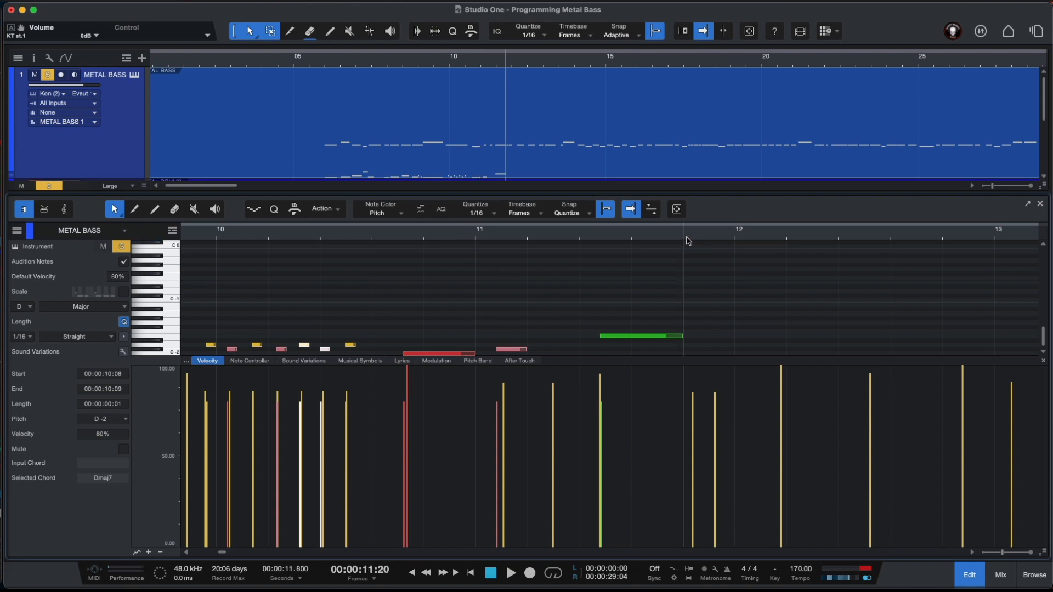
pyautogui.press('super+v')
pyautogui.scroll(5, 700, 233)
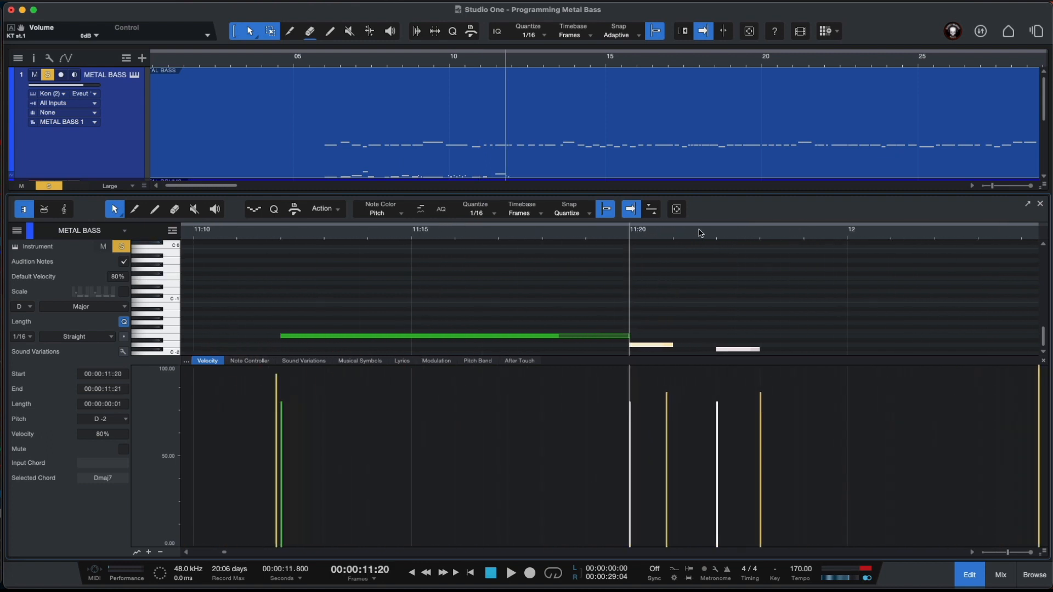
pyautogui.moveTo(645, 347); pyautogui.dragTo(680, 347)
pyautogui.click(690, 348)
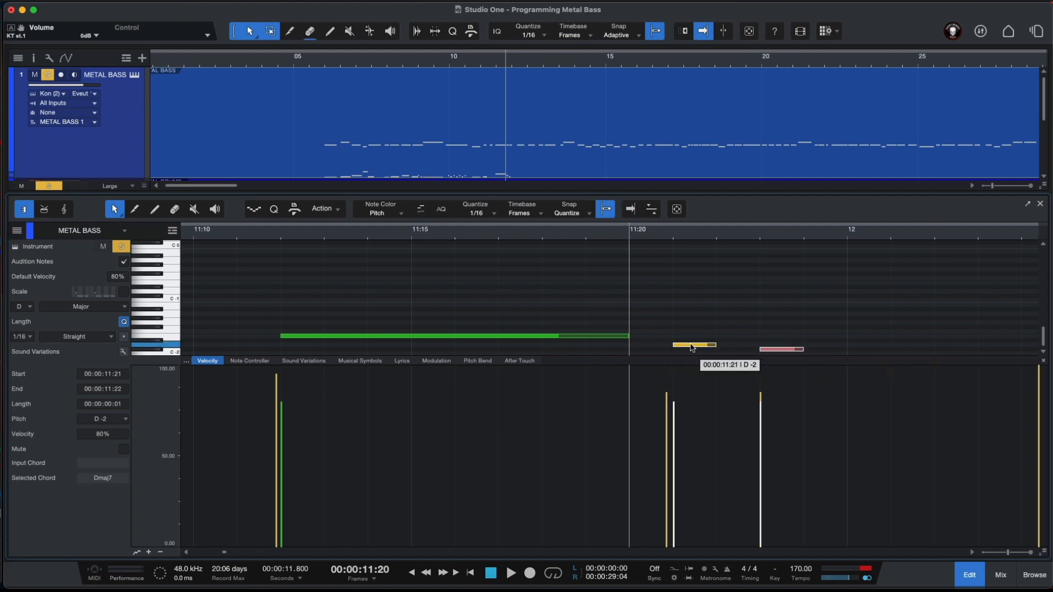
# - Play back the passage from 11:00 to check the pasted keyswitch pair
pyautogui.scroll(-5, 652, 235)
pyautogui.click(471, 234)
pyautogui.press('space')
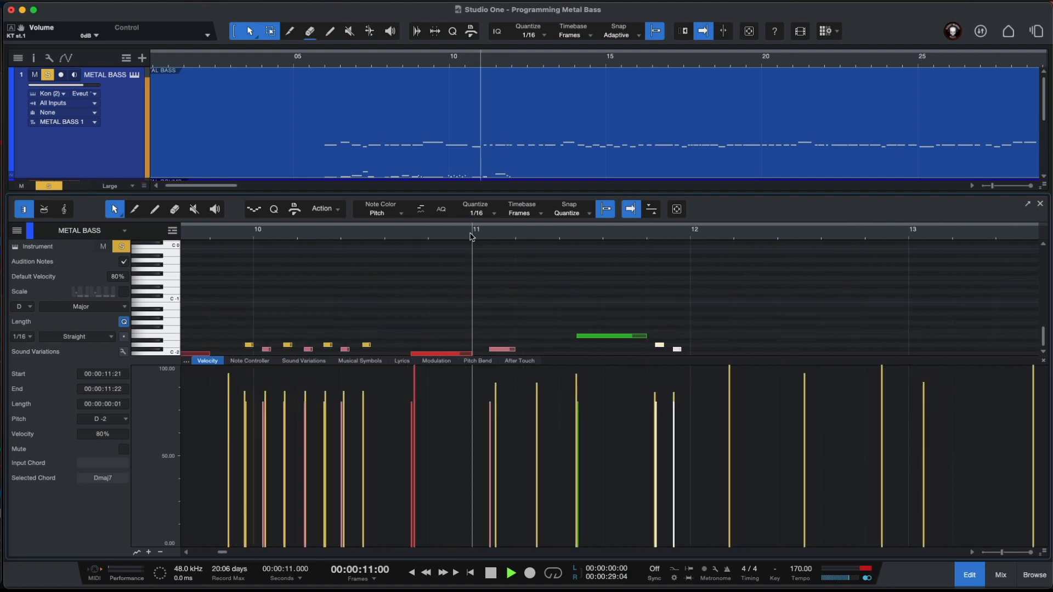
pyautogui.press('space')
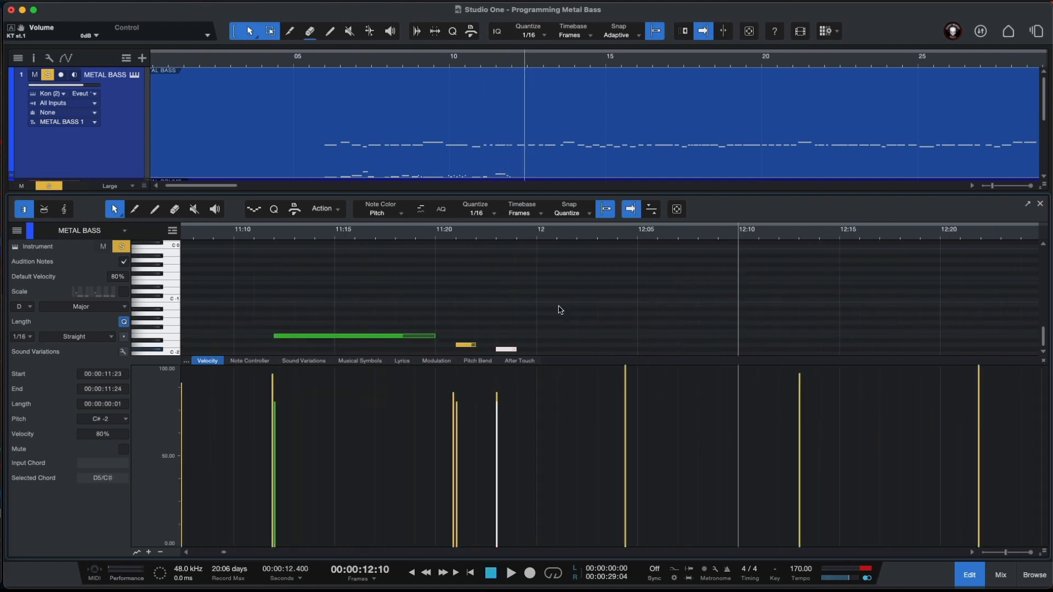
# - Replace the pasted pair with a single C# -2 keyswitch from 11:21 to 12:00 and play back from 11:00
pyautogui.hscroll(-2, 559, 308)
pyautogui.moveTo(533, 351); pyautogui.dragTo(596, 352)
pyautogui.press('space')
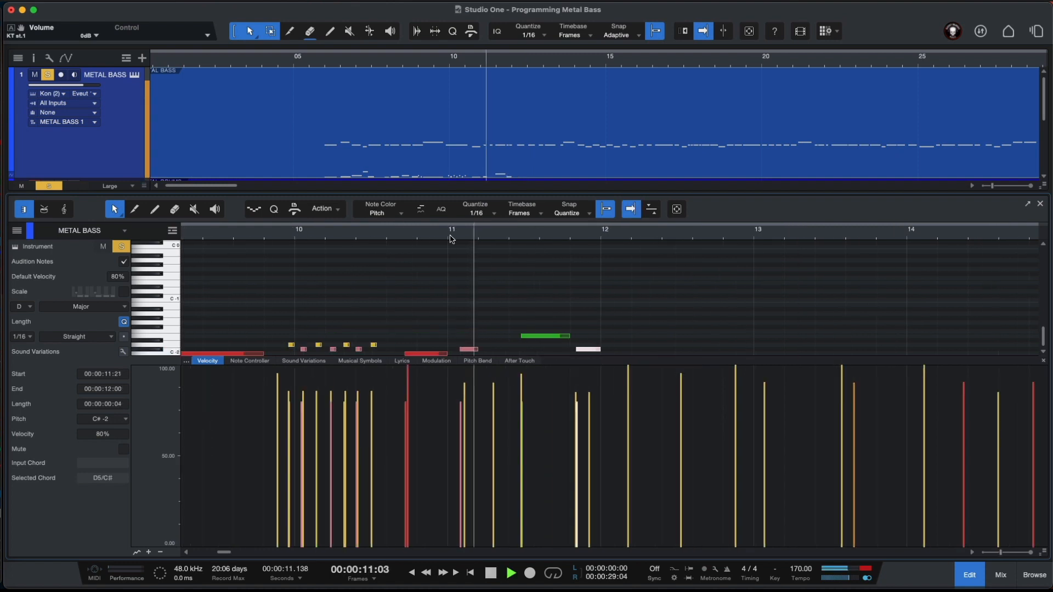
pyautogui.press('space')
pyautogui.press('space')
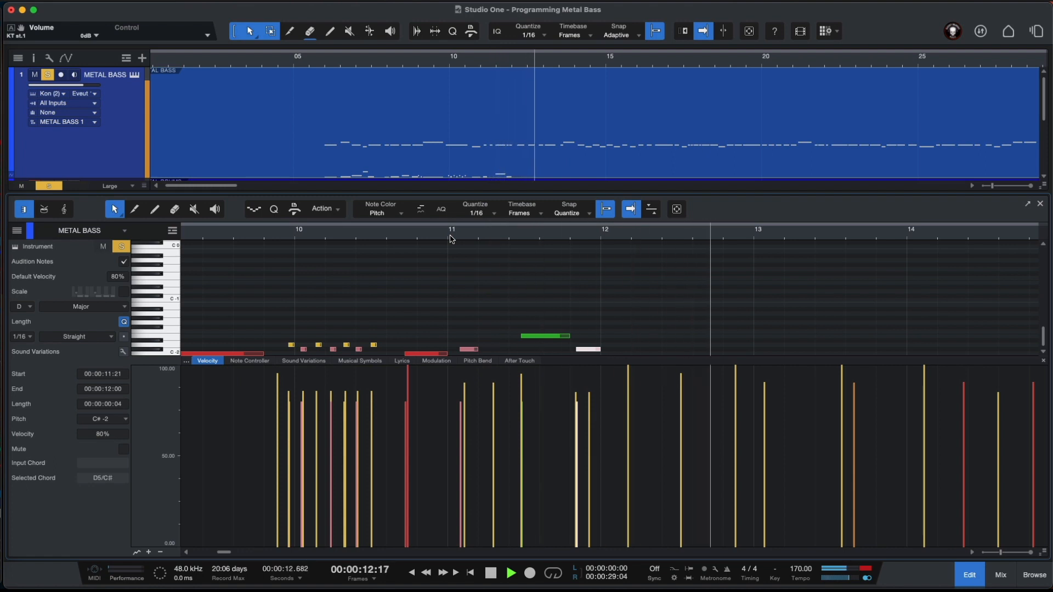
pyautogui.press('space')
# - Paste copies of the 10:18 C -2 keyswitch at 12:04 and 12:21 and play back from 11:00
pyautogui.click(428, 354)
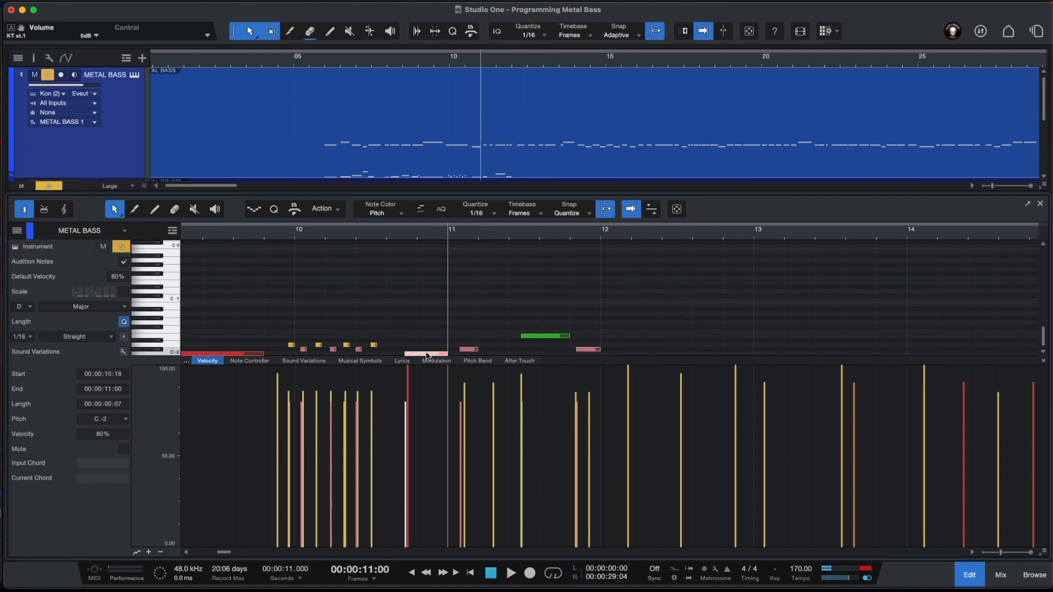
pyautogui.press('space')
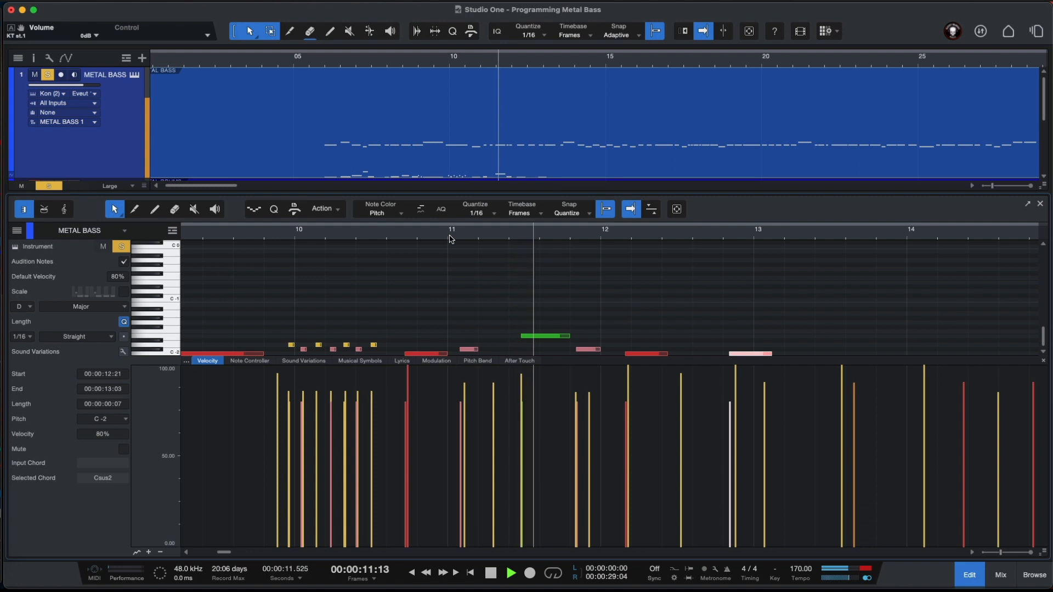
pyautogui.press('space')
# - Adjust the second pasted C -2 keyswitch to run from 12:22 to 13:00 and shorten the first to end at 12:10
pyautogui.moveTo(741, 230); pyautogui.dragTo(674, 245)
pyautogui.moveTo(756, 354); pyautogui.dragTo(710, 354)
pyautogui.moveTo(645, 355); pyautogui.dragTo(662, 354)
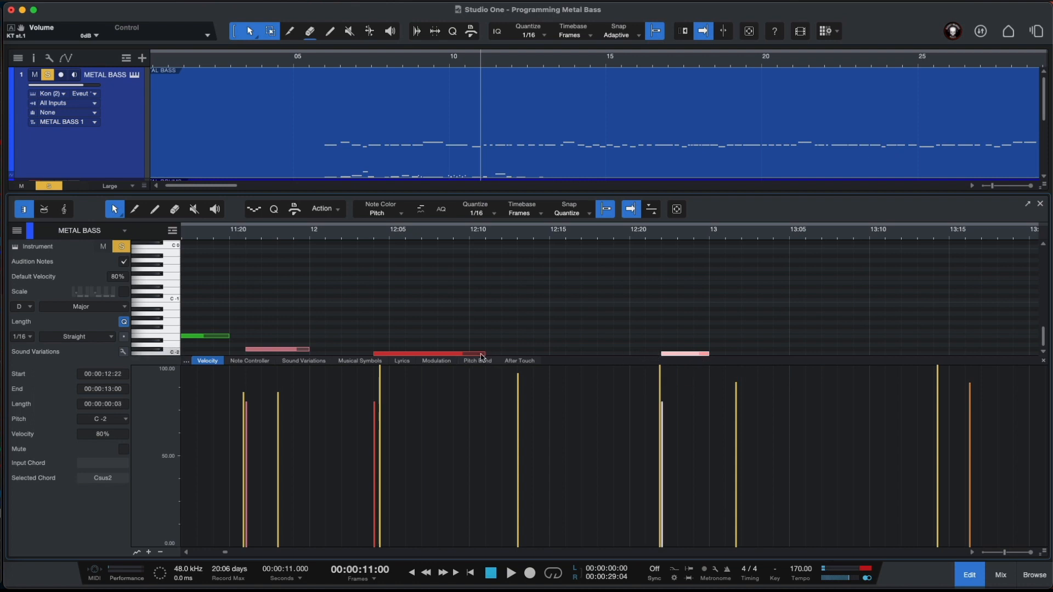
pyautogui.moveTo(485, 356); pyautogui.dragTo(471, 356)
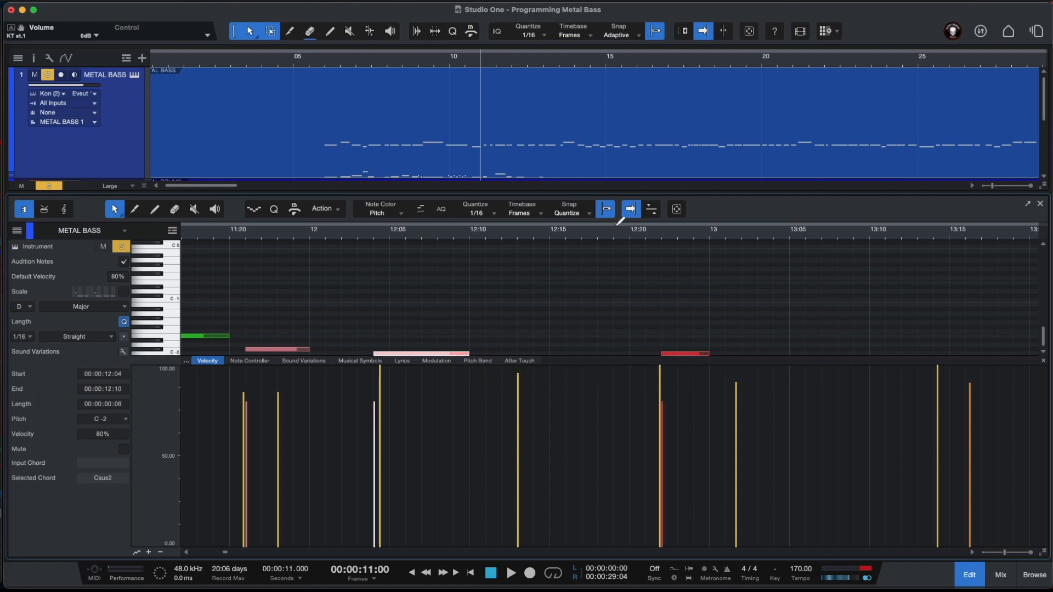
# - Play back the soloed bass part from its first note through the newly added keyswitches
pyautogui.scroll(-10, 615, 233)
pyautogui.click(325, 235)
pyautogui.press('space')
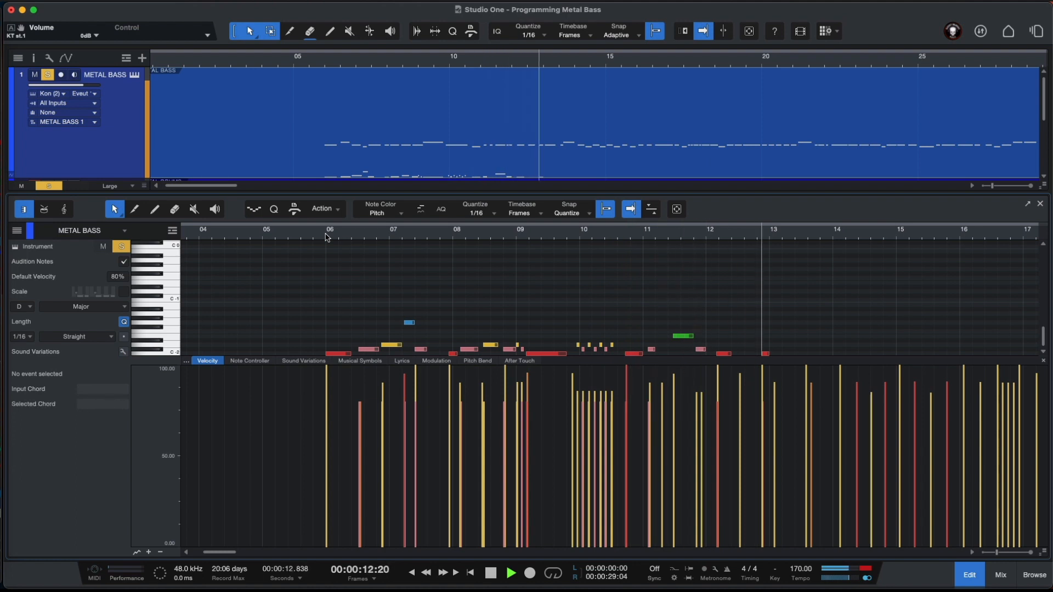
pyautogui.press('space')
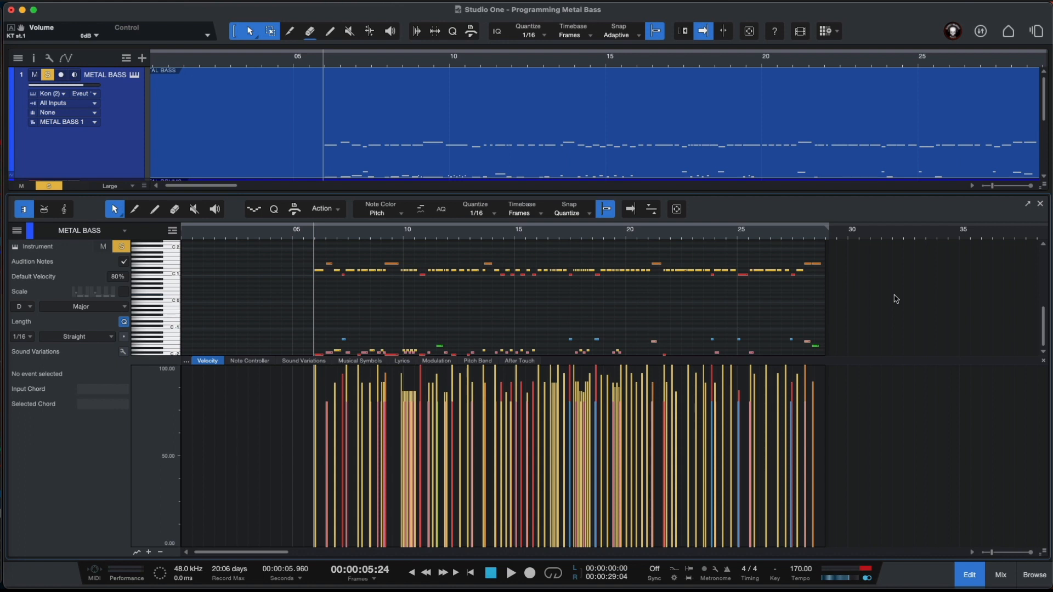
# - Play back the complete bass part from 05:24 in solo, and again with the METAL BASS track unsoloed
pyautogui.press('space')
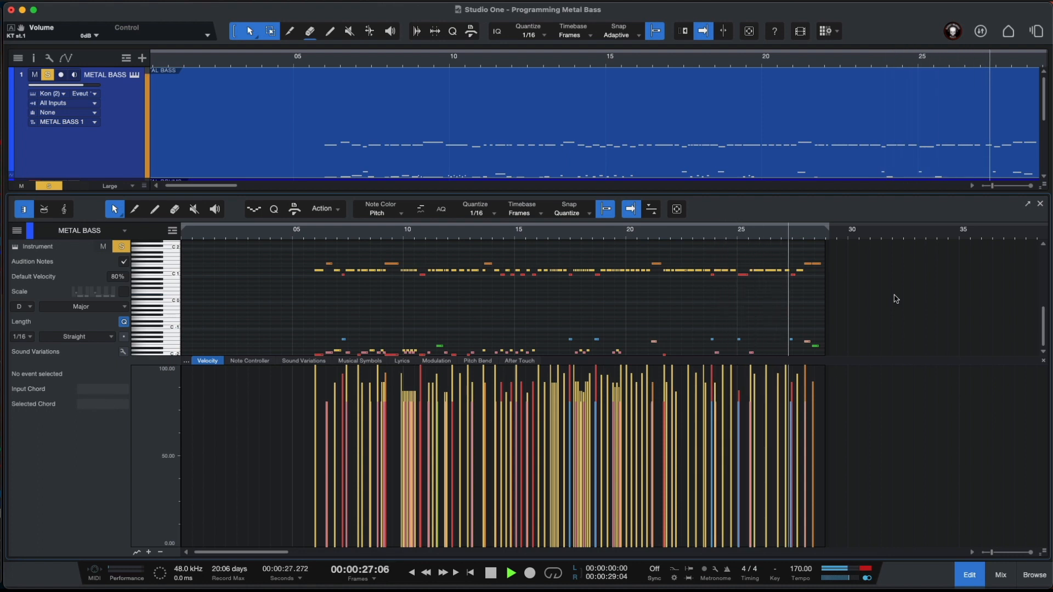
pyautogui.press('space')
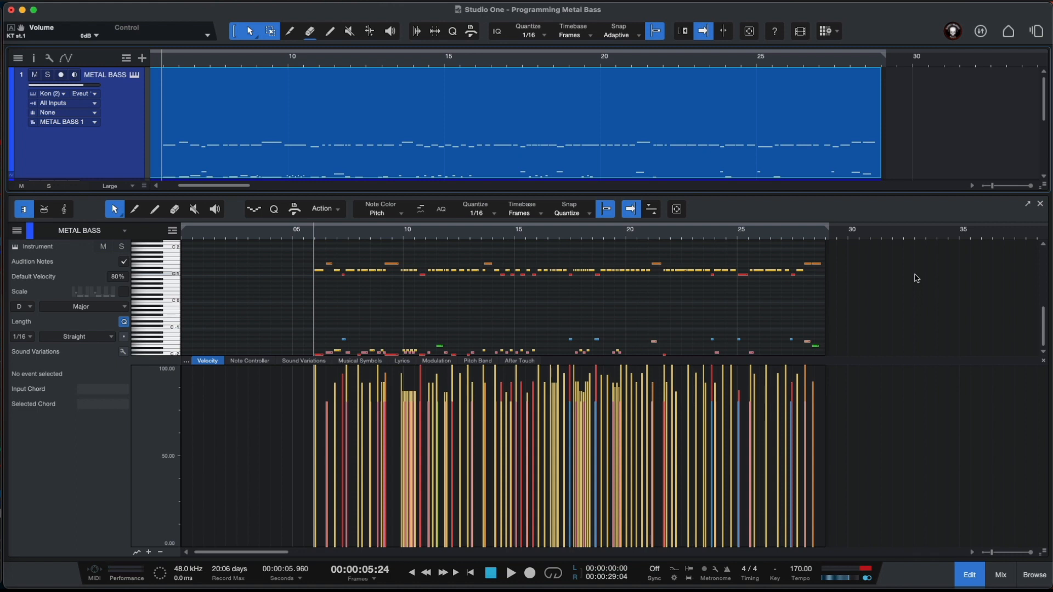
pyautogui.press('space')
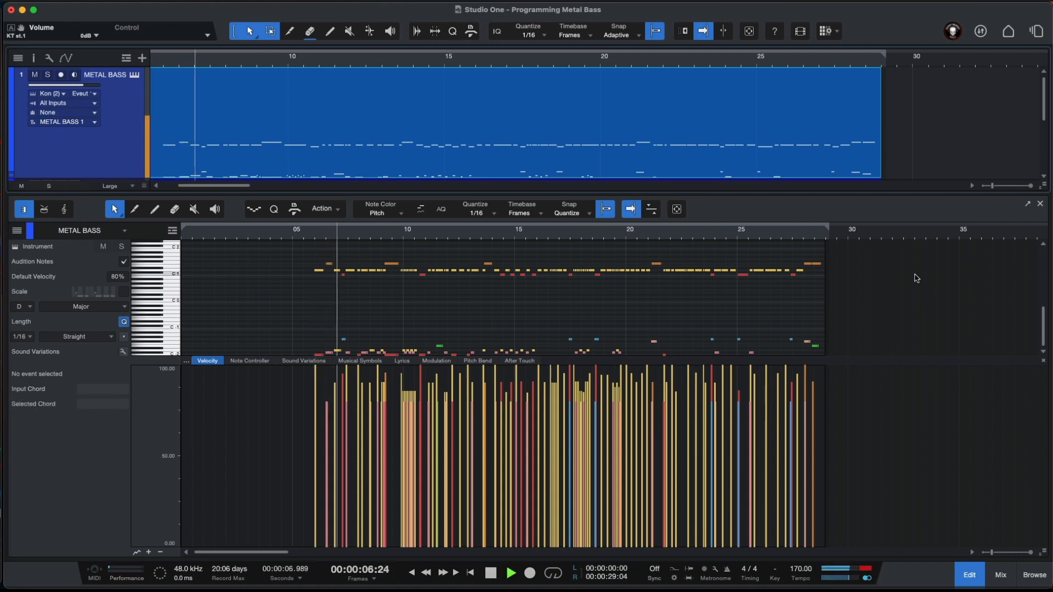